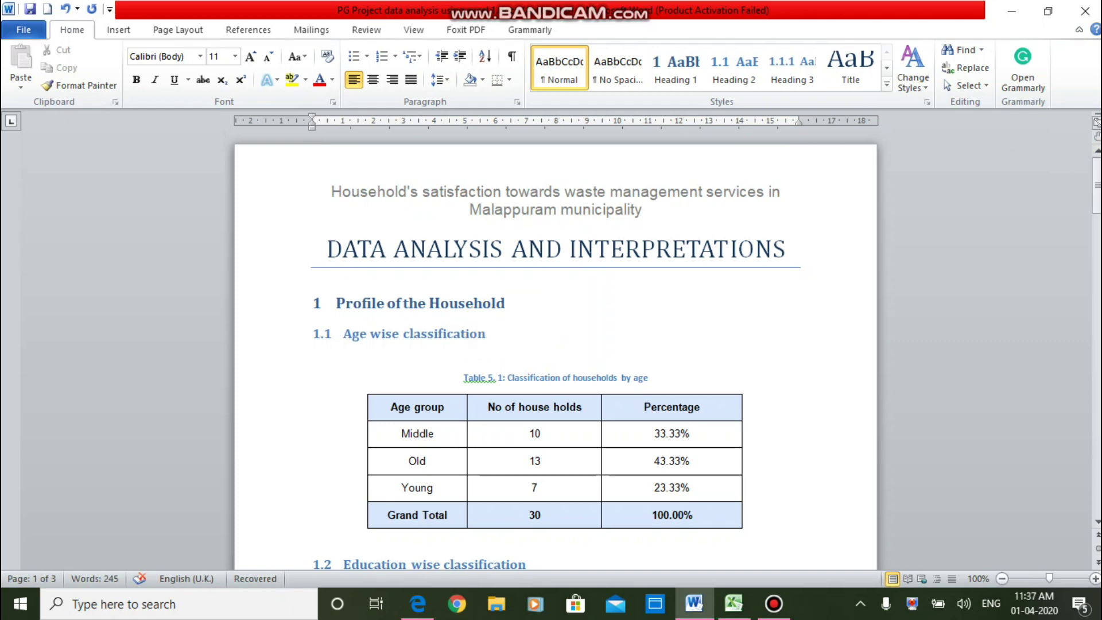
Find section 2.2 in the report, then switch to the Excel survey workbook and examine the Education level column.
left_click_drag(1096, 185, 1095, 419)
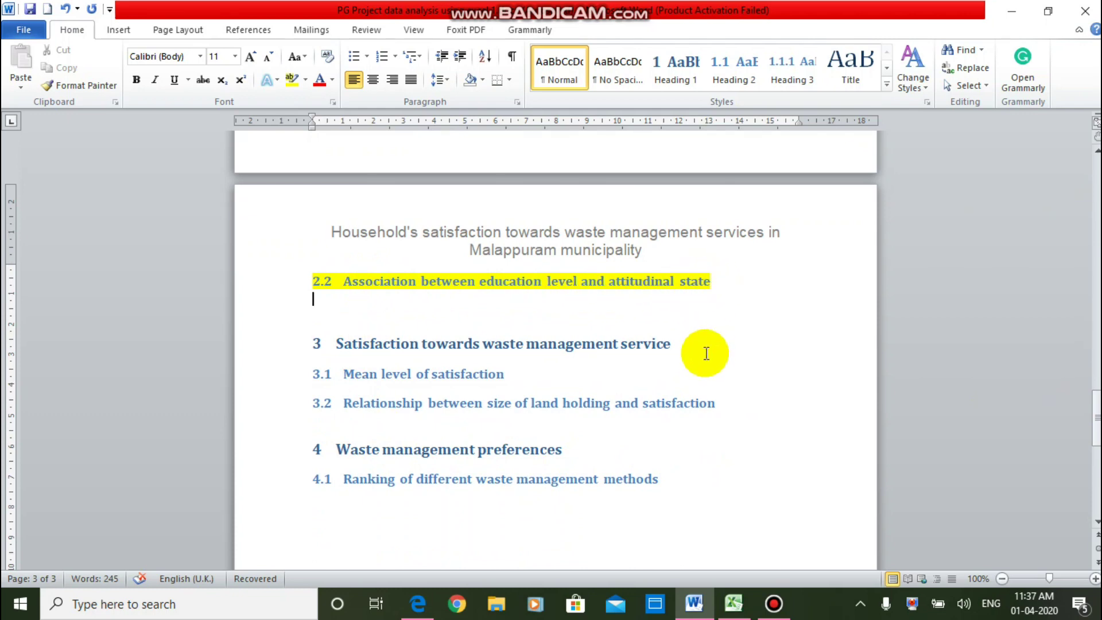
left_click(733, 603)
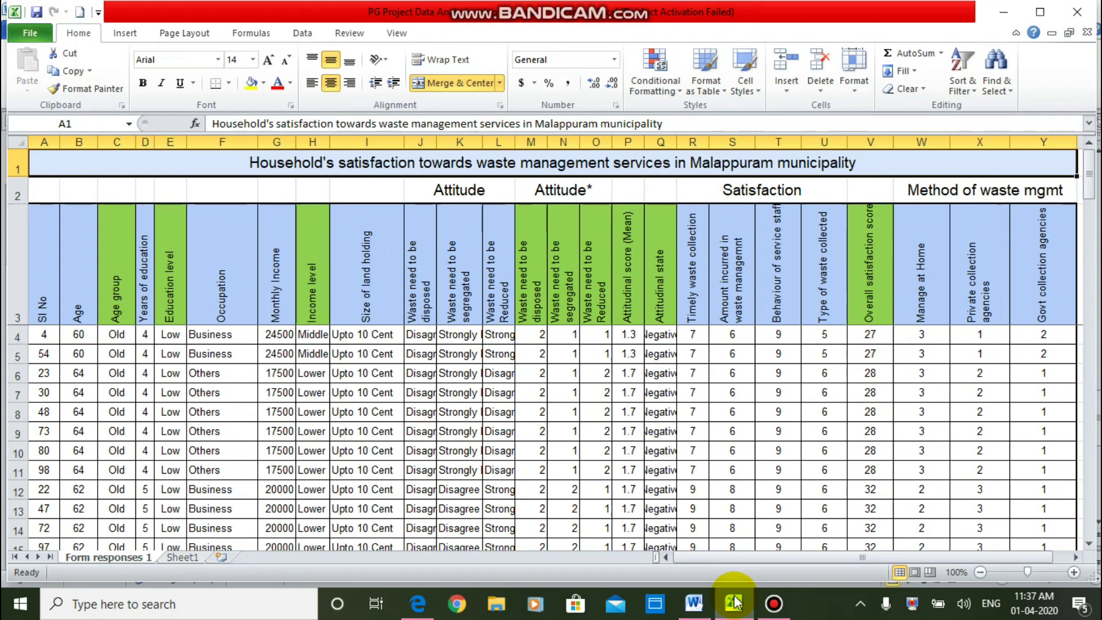
left_click(169, 275)
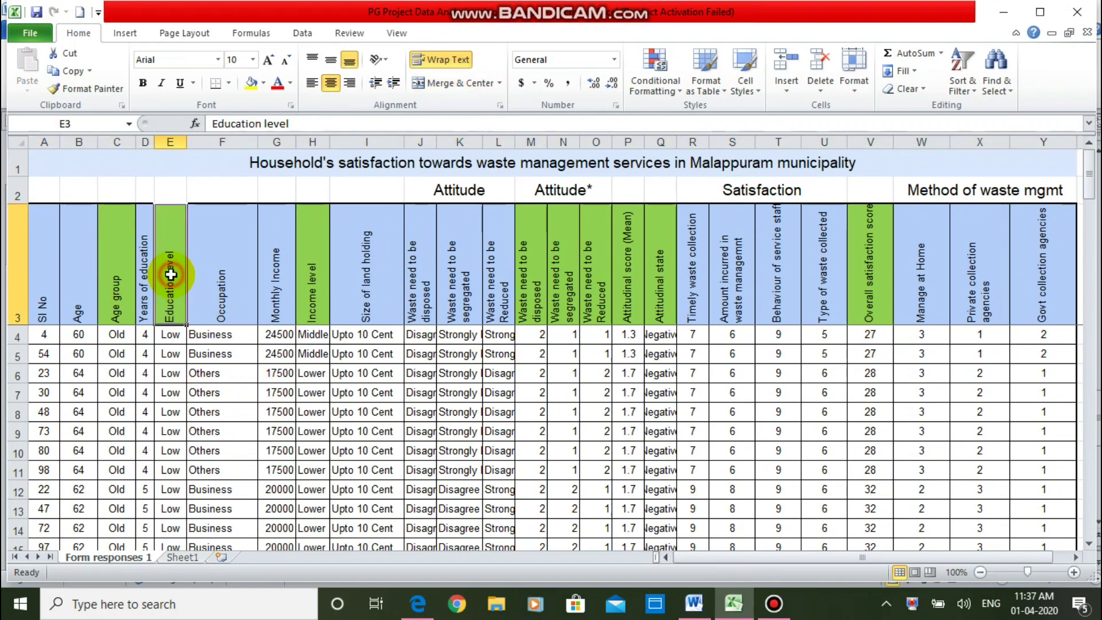
key("Down")
key("Down")
key("Down")
key("Down")
key("Down")
key("Up")
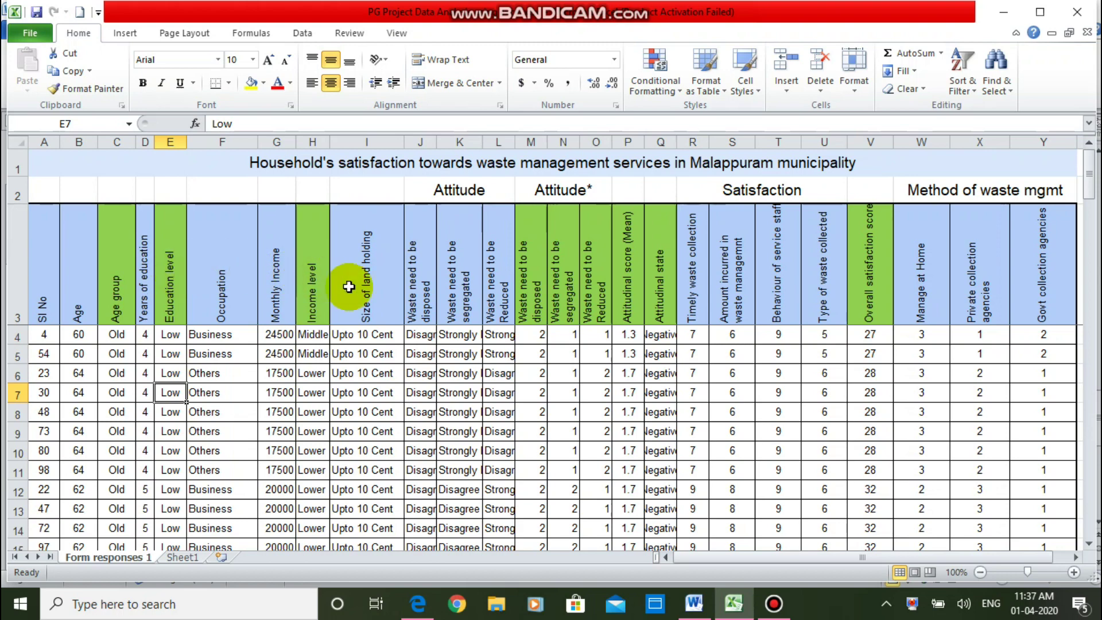
Examine the entries in the Attitudinal state column of the survey data.
left_click(661, 302)
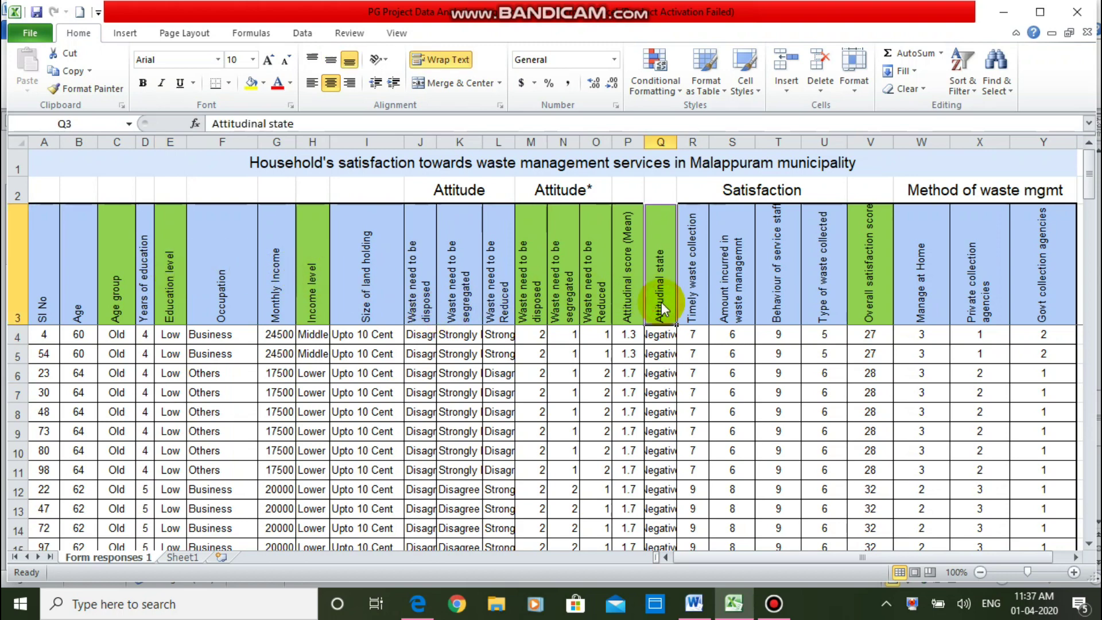
key("Down")
key("Down")
key("Up")
key("Down")
key("Down")
key("Down")
key("Down")
key("Down")
key("Down")
key("Down")
key("Down")
key("Down")
key("Up")
key("Up")
key("Up")
key("Up")
key("Up")
key("Up")
key("Up")
key("Up")
key("Up")
key("Up")
key("Up")
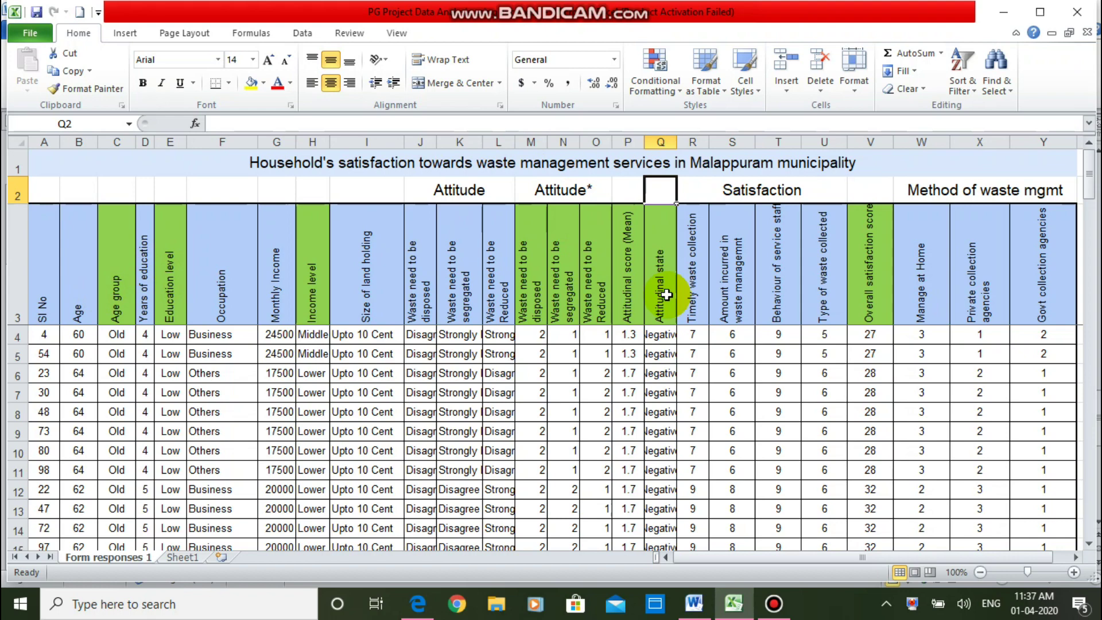
Create a PivotTable on a new worksheet from the range A3:Y103 of the Form responses 1 sheet.
left_click(125, 34)
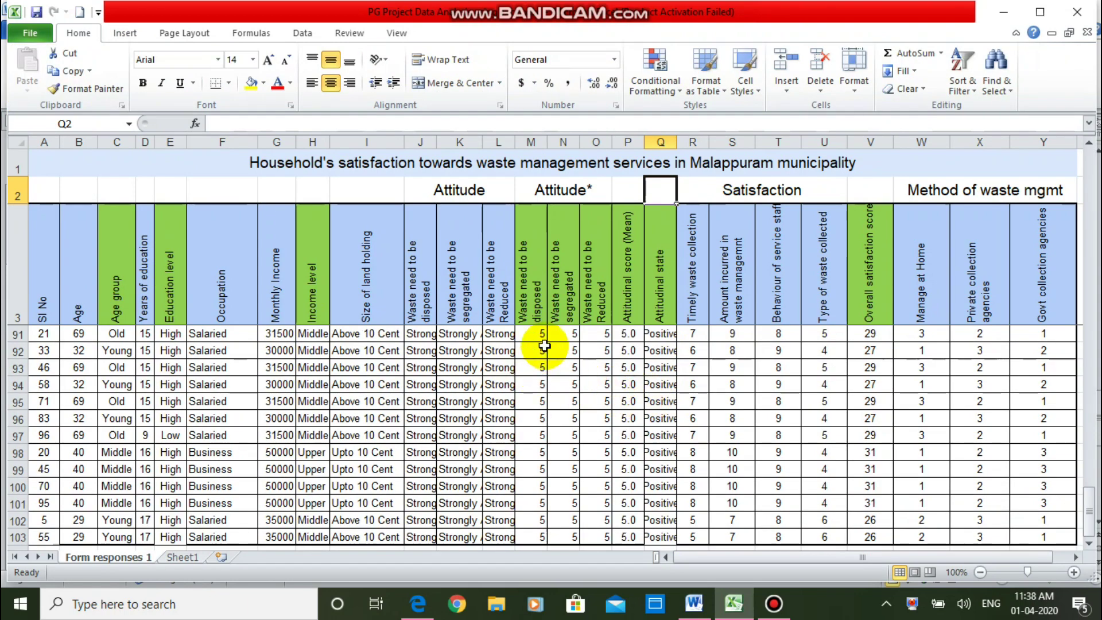
left_click(122, 35)
left_click(50, 96)
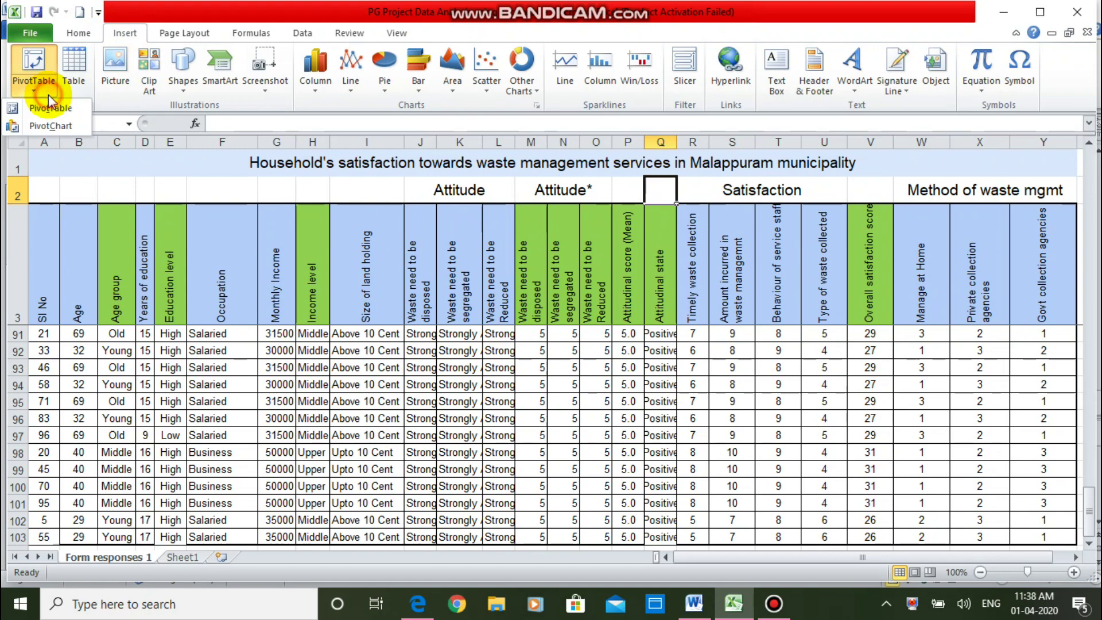
left_click(54, 107)
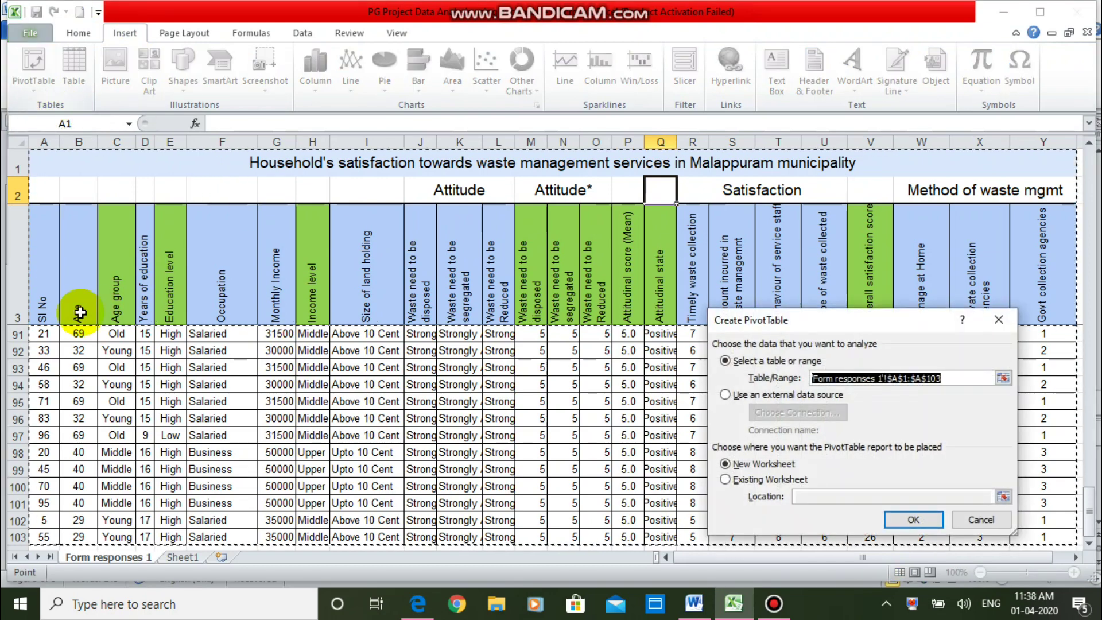
left_click_drag(34, 253, 470, 376)
left_click_drag(836, 322, 665, 522)
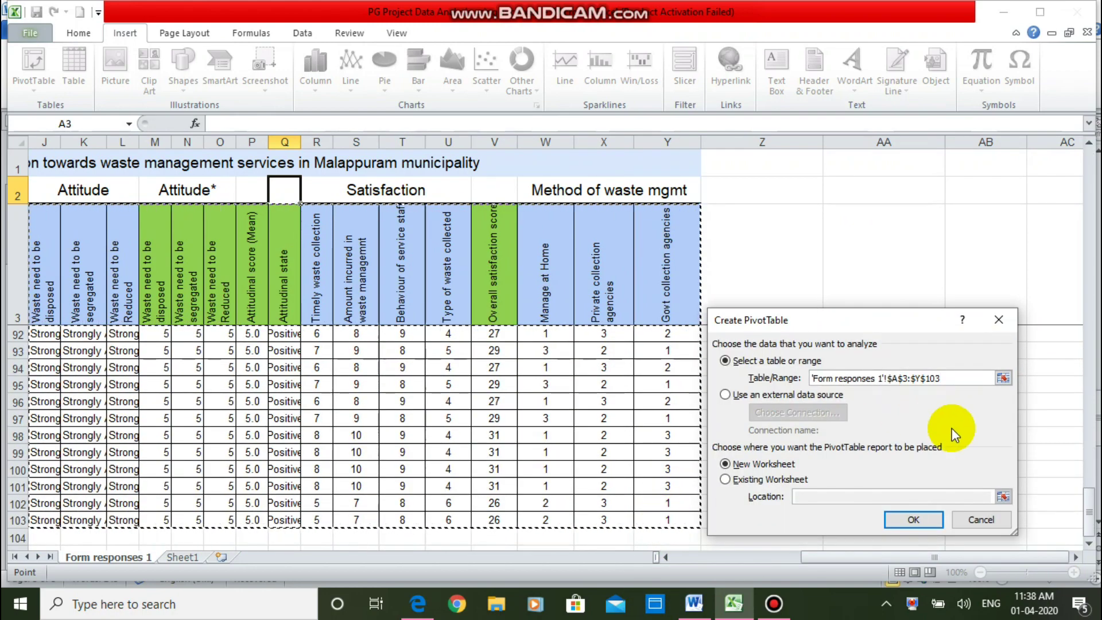
left_click(914, 519)
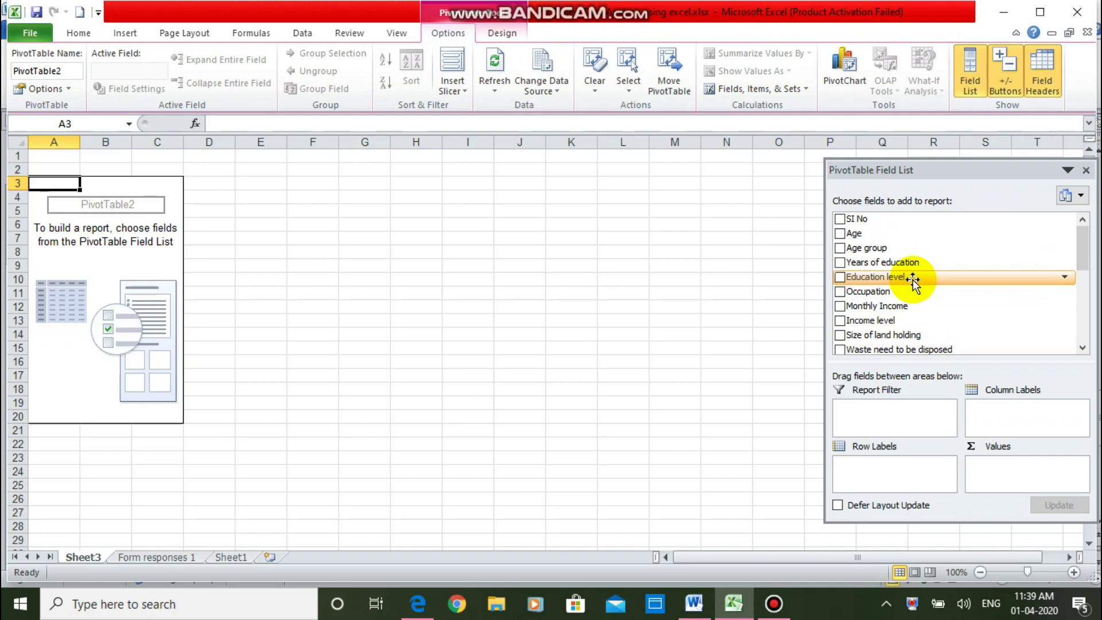
Lay out the PivotTable with Education level as rows, Attitudinal state as columns, and count of Attitudinal state as values.
left_click_drag(913, 281, 879, 480)
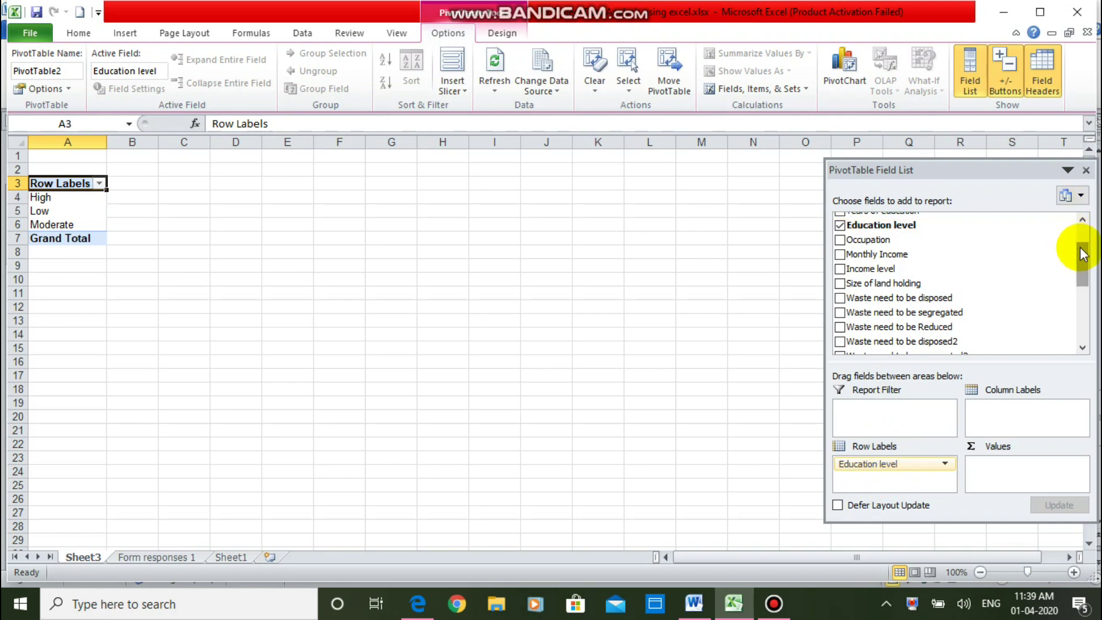
left_click_drag(1082, 256, 1080, 295)
left_click_drag(878, 265, 1020, 417)
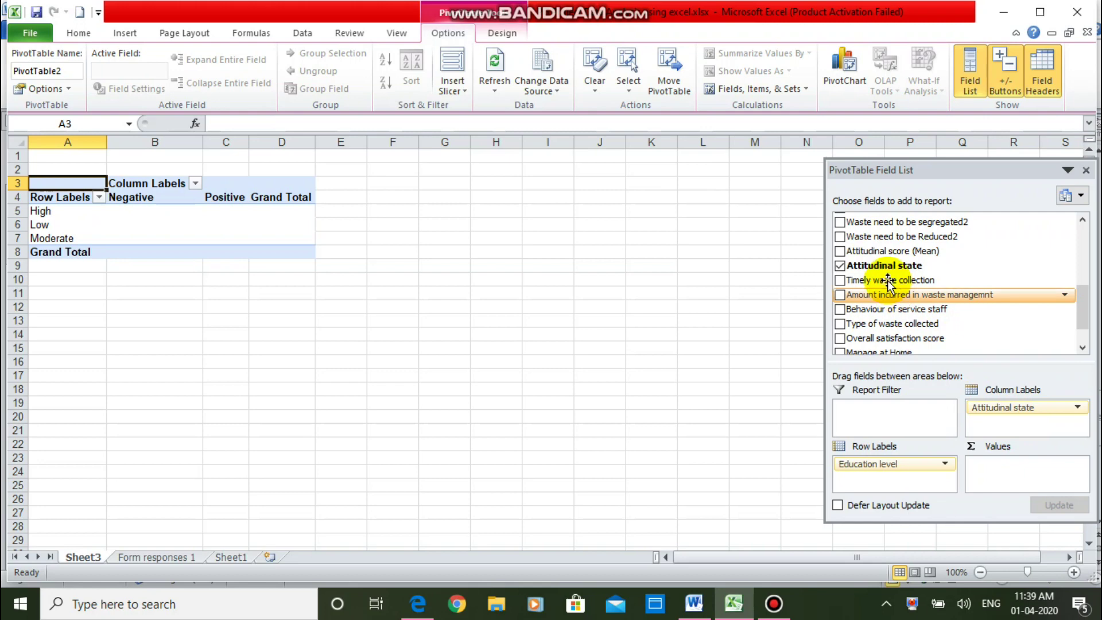
left_click_drag(884, 267, 1025, 465)
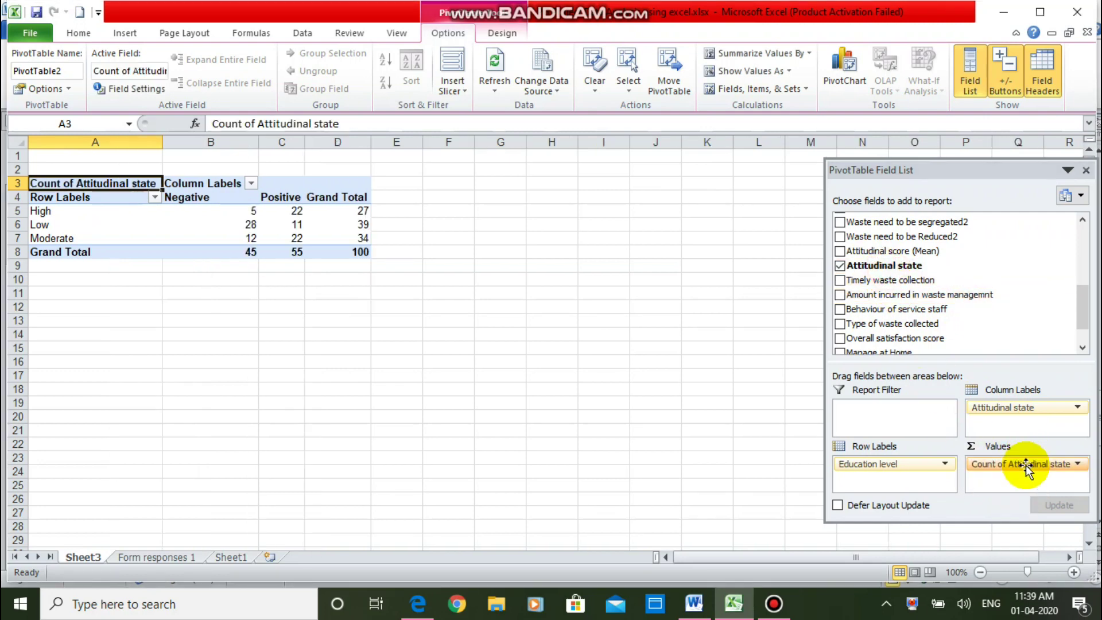
Reorder the PivotTable so the Moderate row sits above Low and the Positive column comes before Negative.
left_click(73, 200)
key("Down")
key("Up")
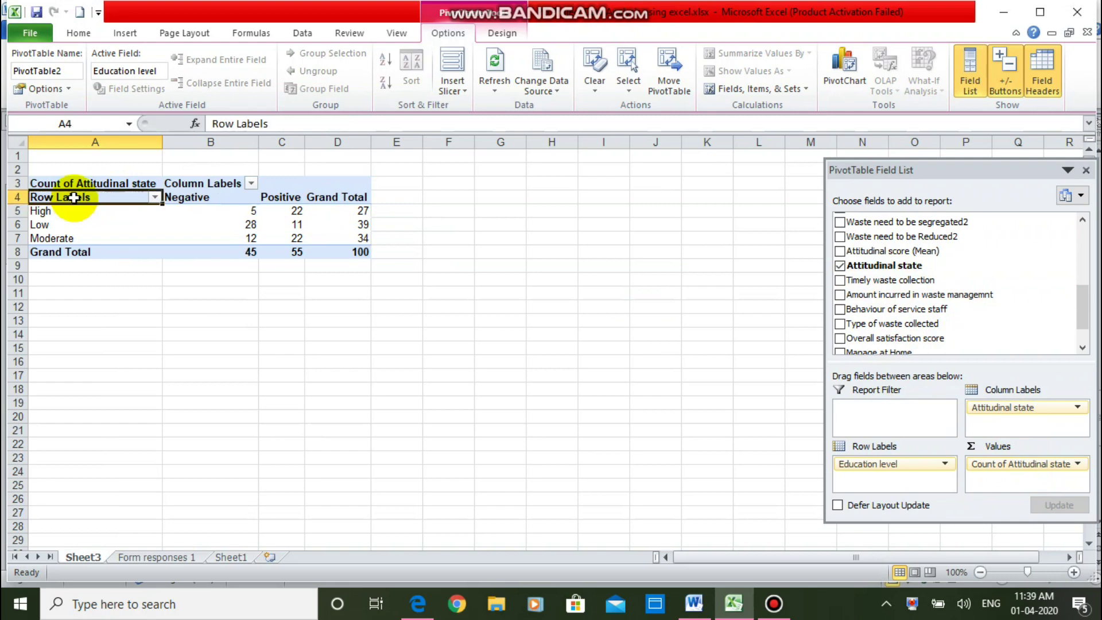
left_click(78, 215)
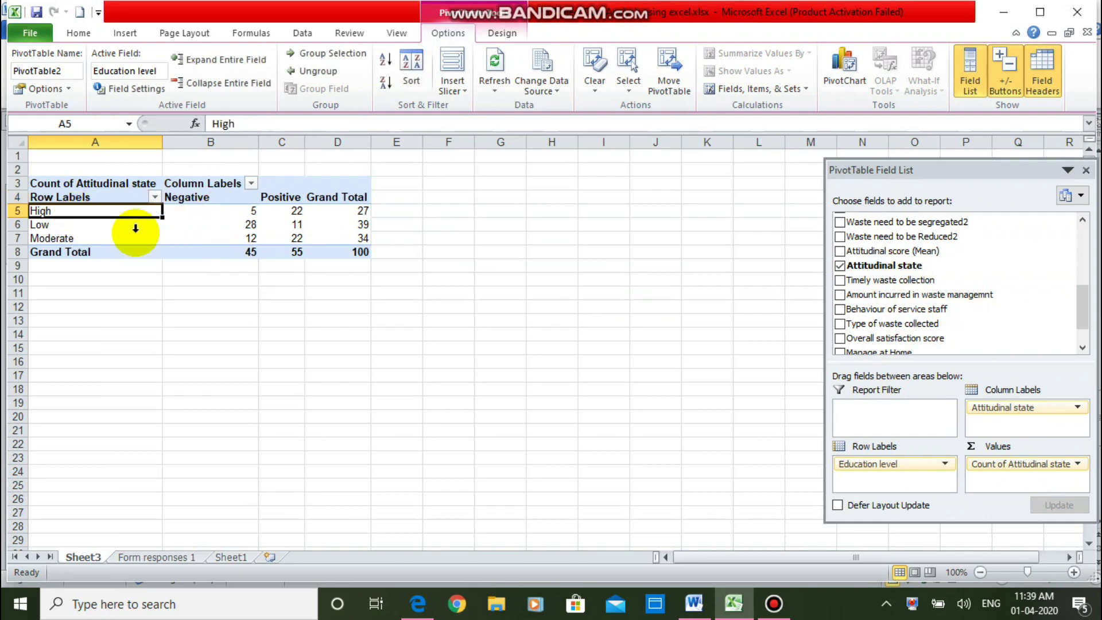
left_click(54, 239)
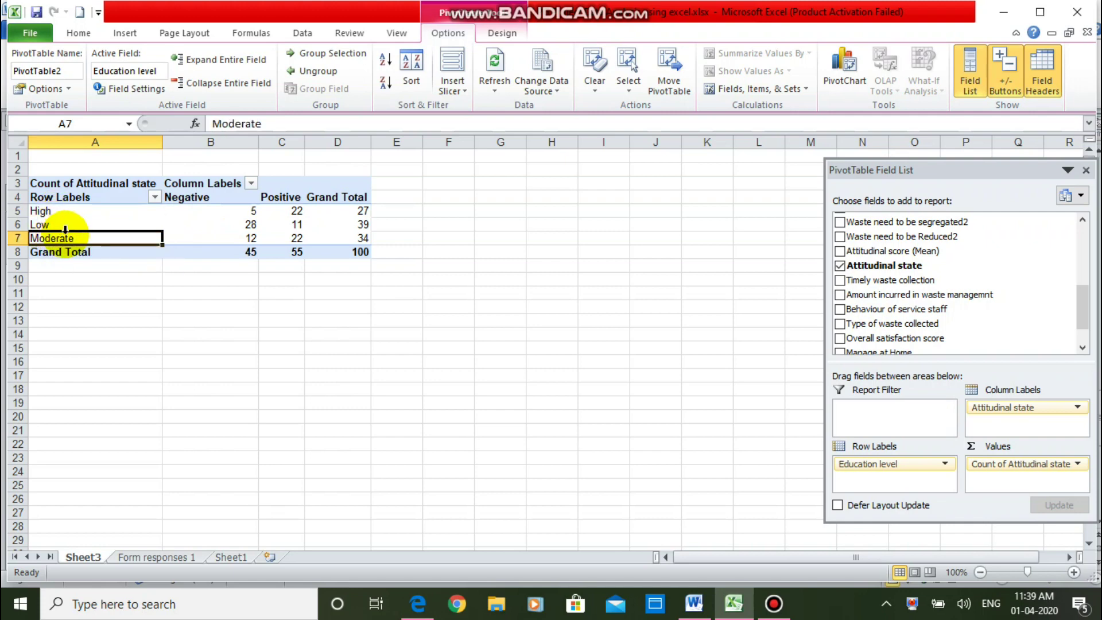
left_click_drag(65, 230, 64, 230)
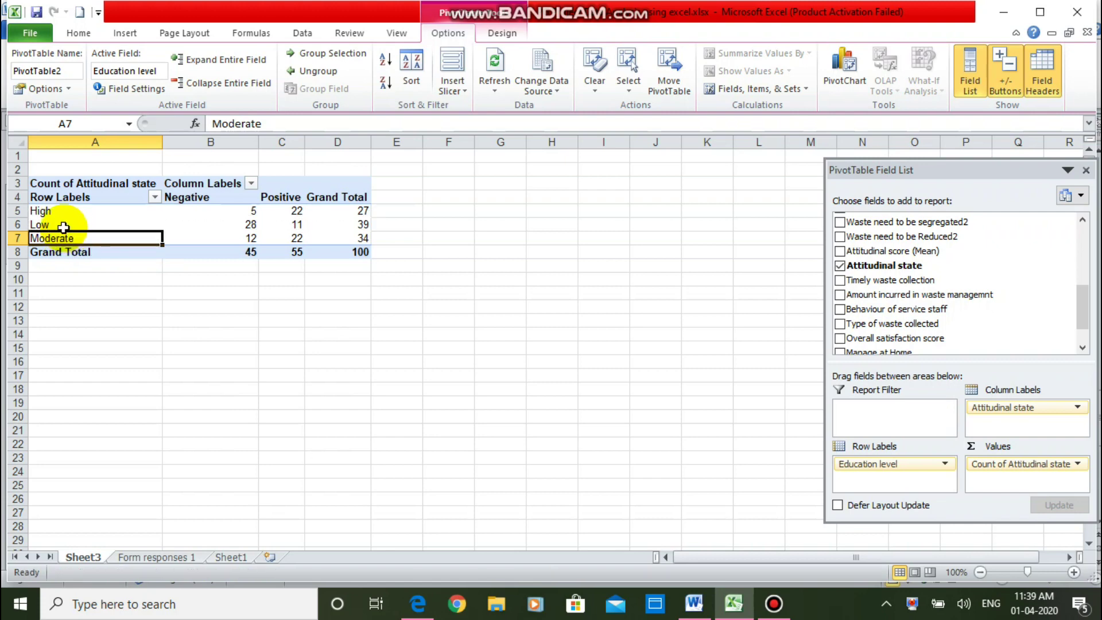
left_click(64, 233)
left_click_drag(67, 237, 66, 223)
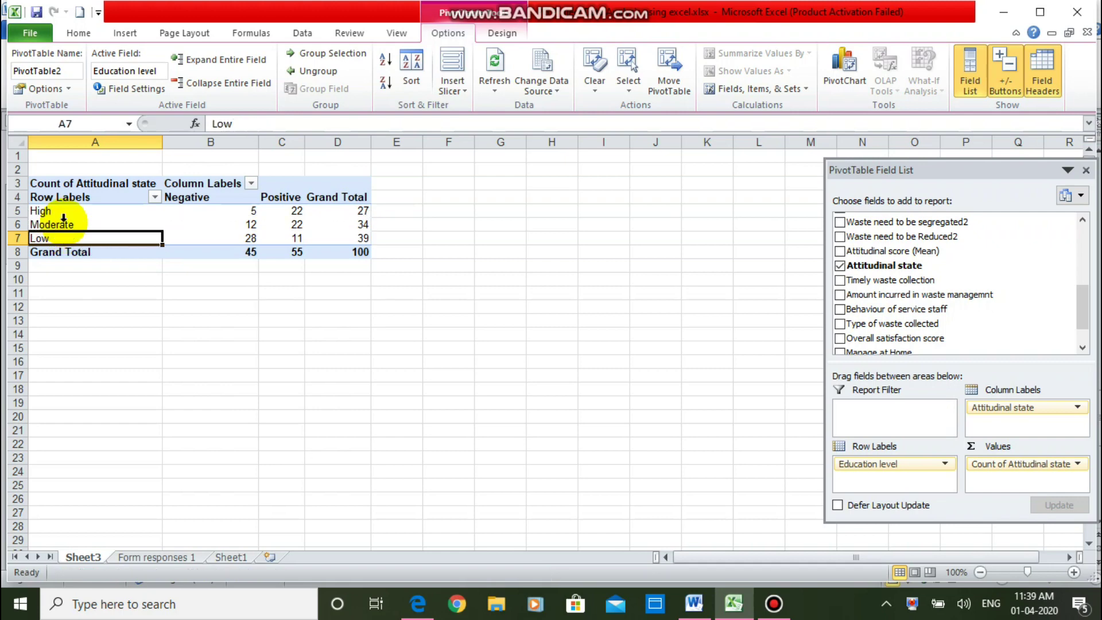
left_click(288, 197)
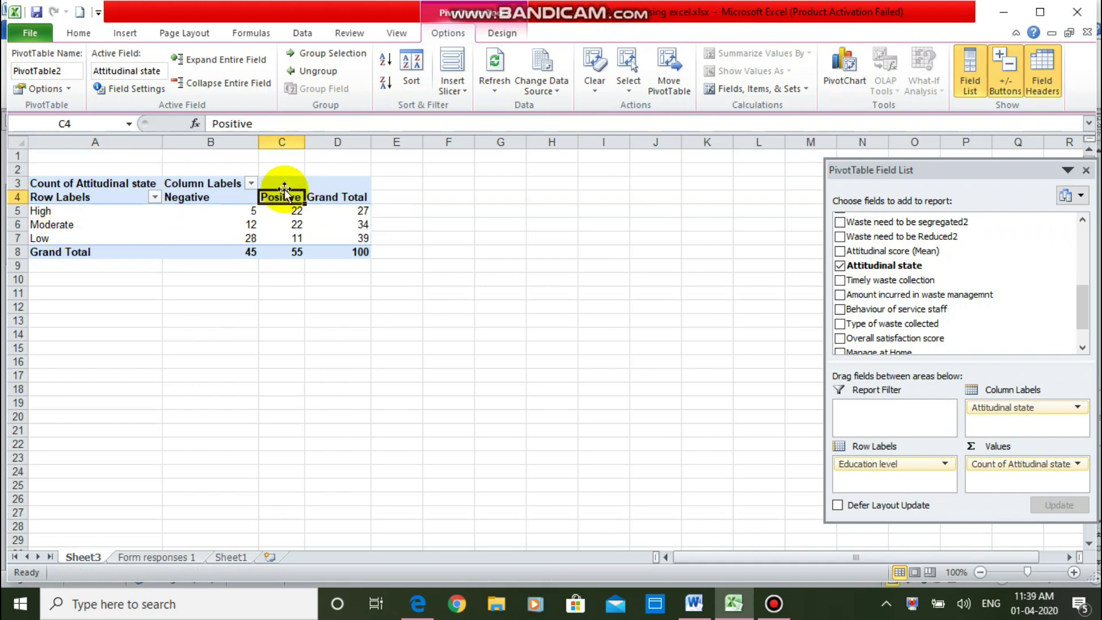
left_click_drag(284, 186, 190, 198)
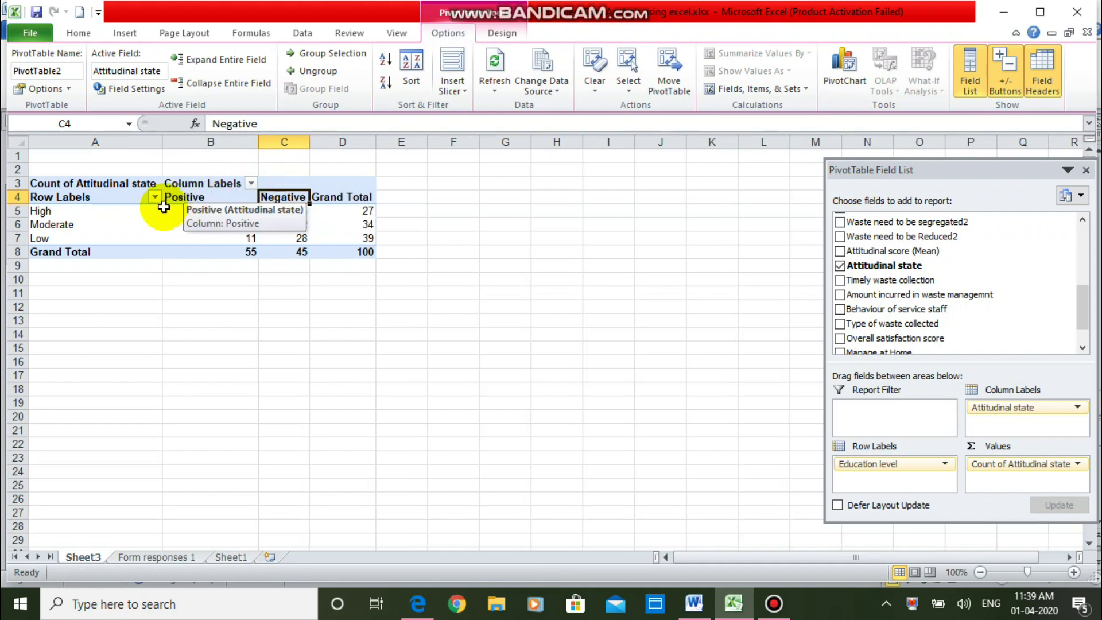
Rename the PivotTable's row label header in A4 to "Education/Attitude".
left_click(68, 198)
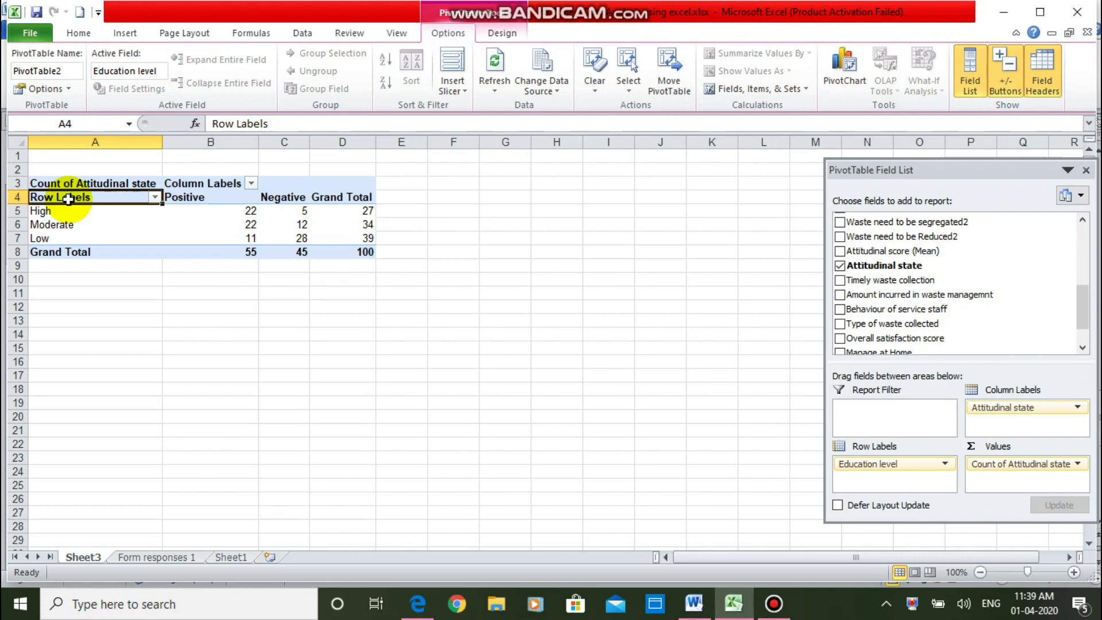
type("Edu")
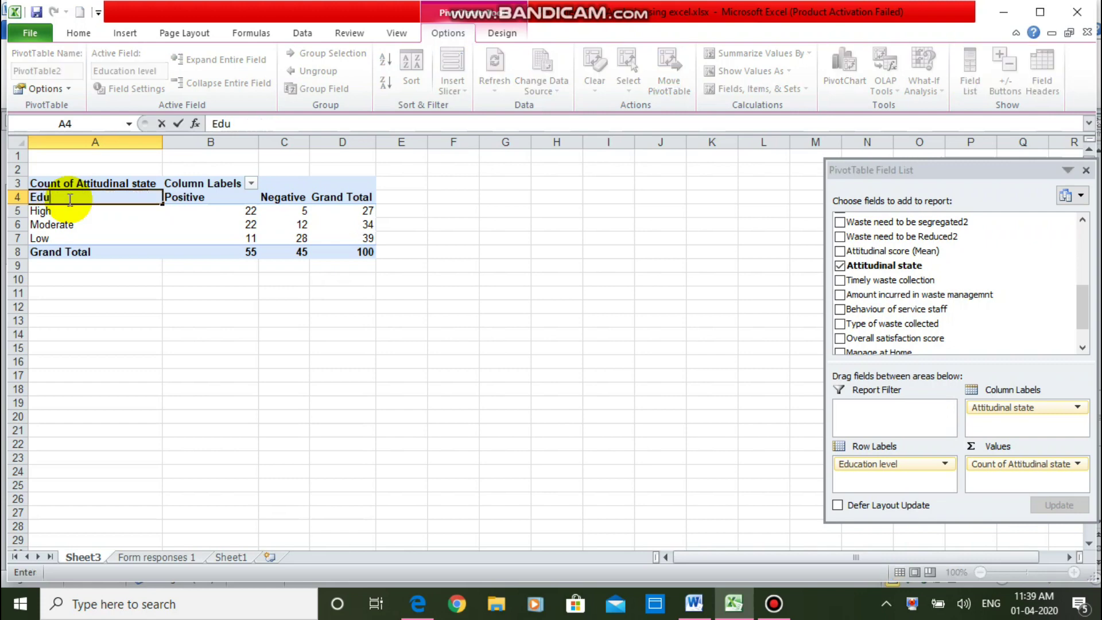
type("cation/Attitu")
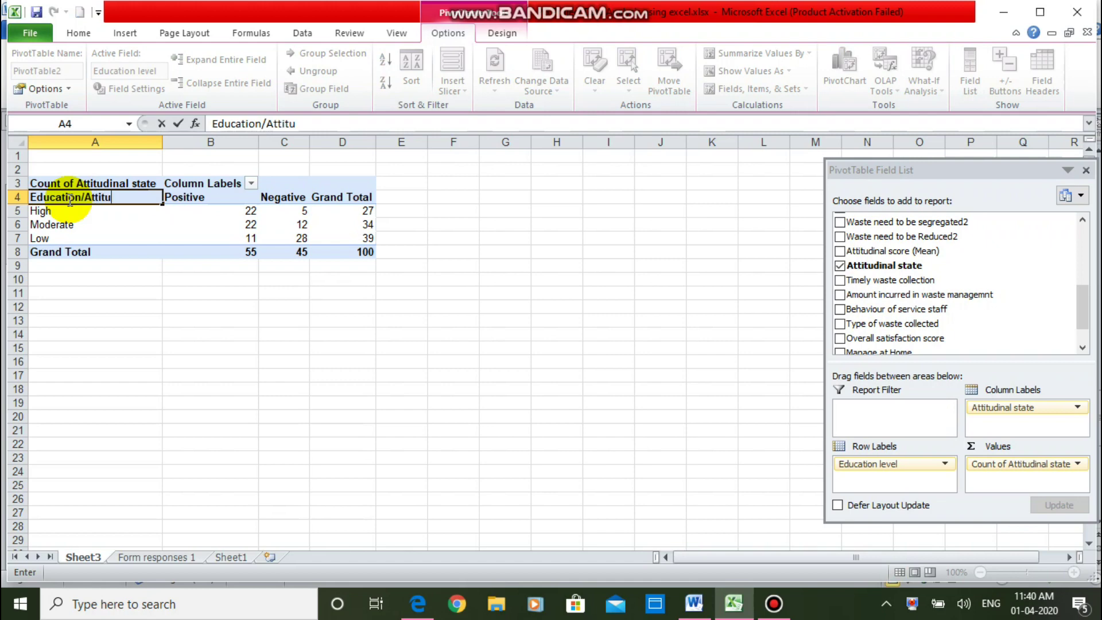
type("de")
left_click(76, 226)
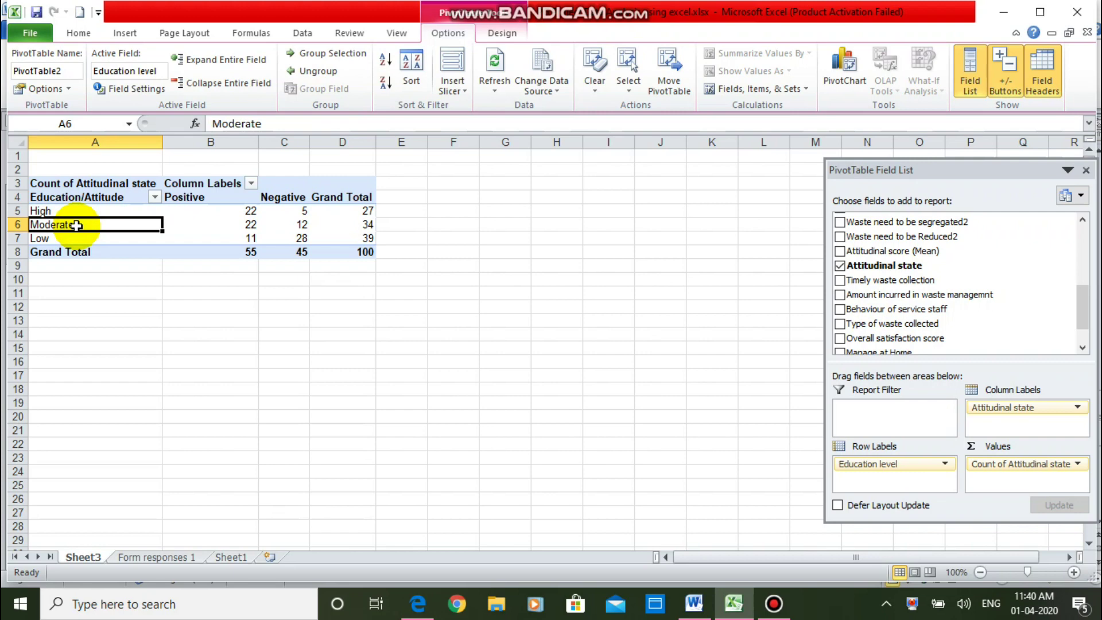
Copy the PivotTable cells A4:D8 and paste them in the Word report below heading 2.2, after adding two blank lines.
left_click(60, 197)
left_click_drag(88, 211, 338, 250)
key("ctrl+c")
left_click(693, 603)
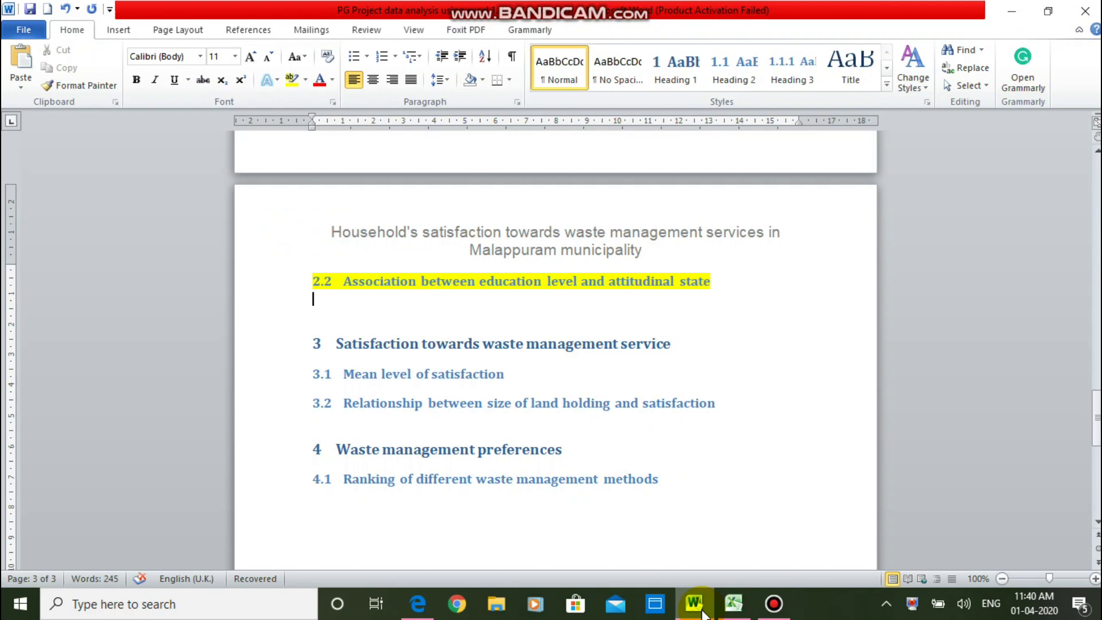
key("Return")
key("Return")
left_click(382, 378)
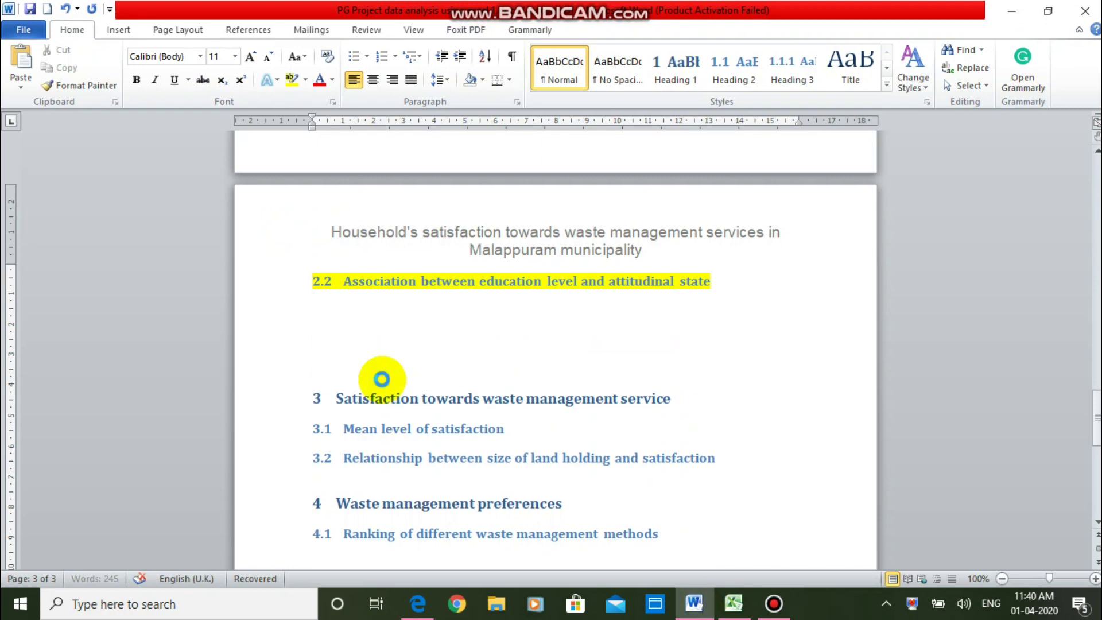
key("ctrl+v")
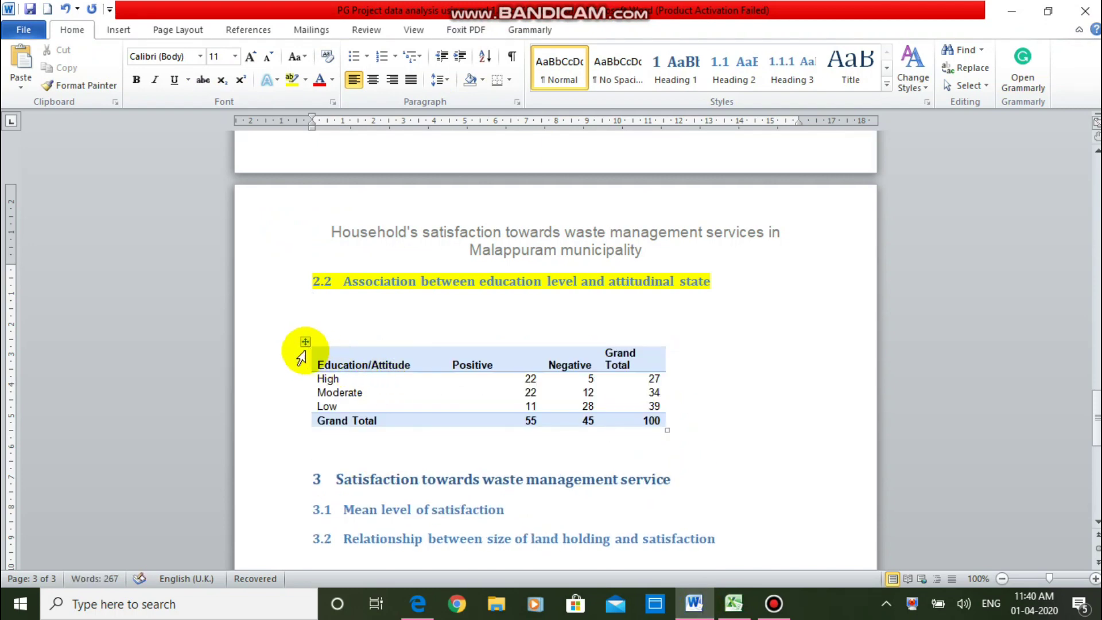
Apply all borders to the pasted table, centre the cell contents both ways, and centre the table on the page.
left_click(306, 344)
left_click(497, 80)
left_click(510, 80)
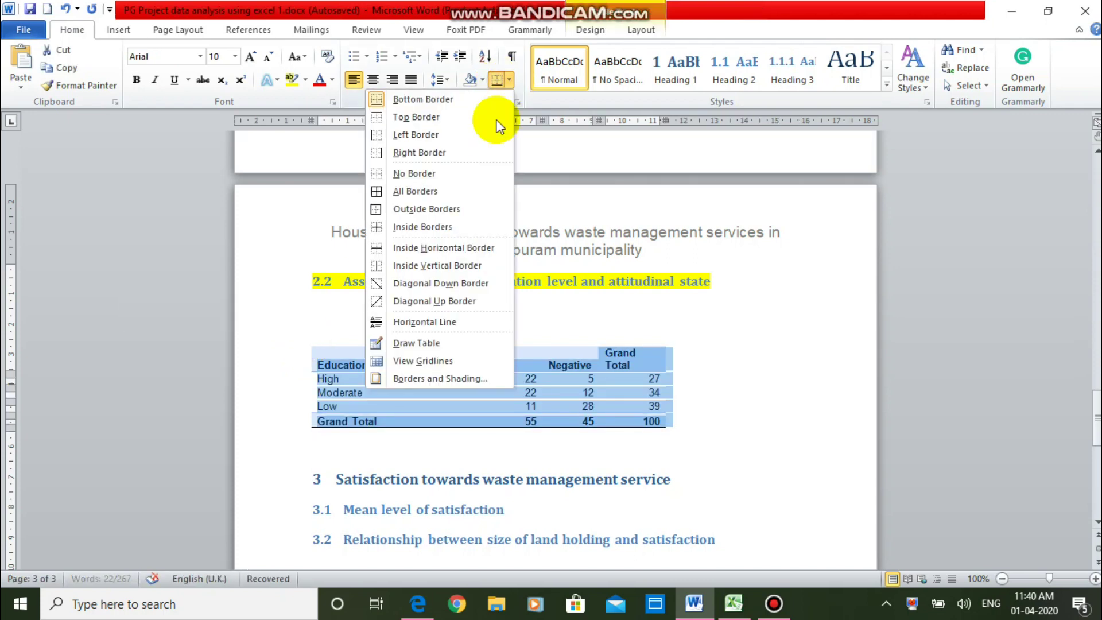
left_click(458, 191)
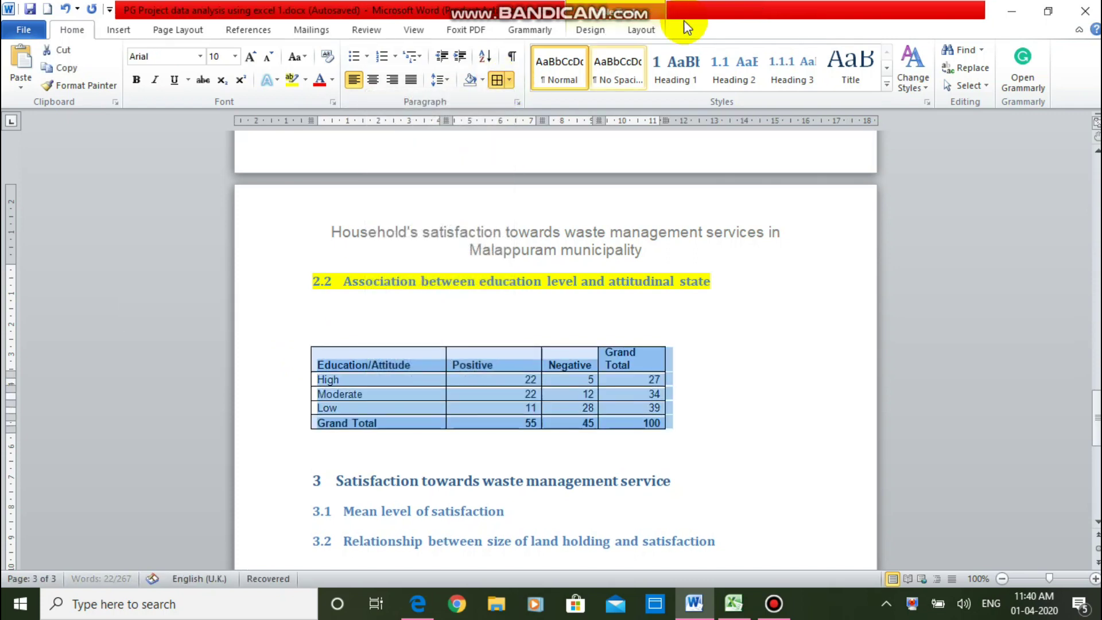
left_click(644, 29)
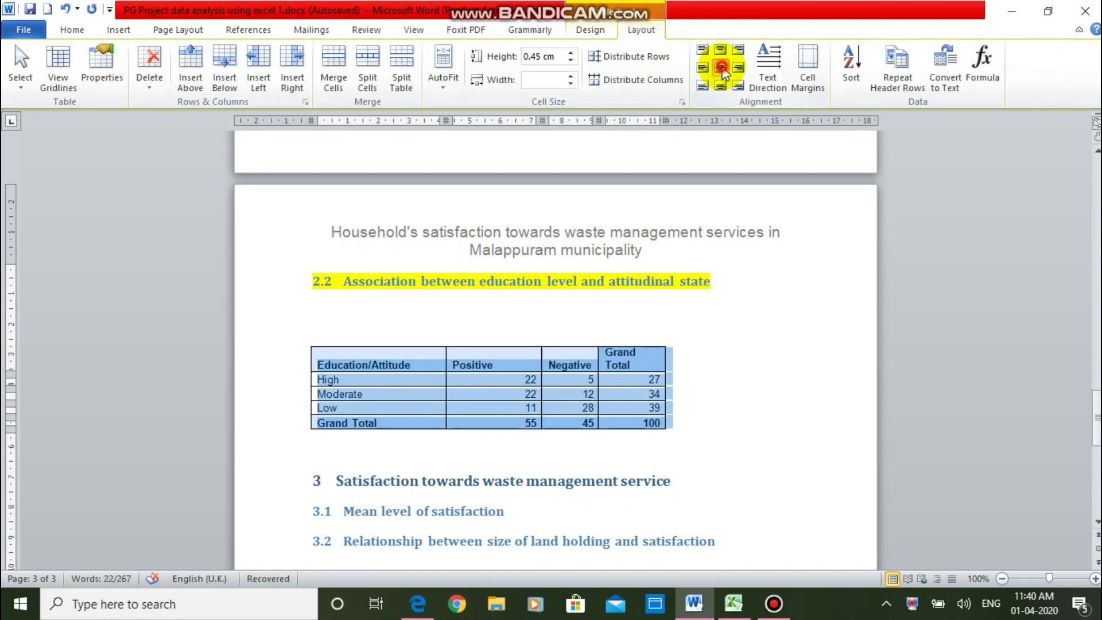
left_click(721, 68)
key("ctrl+e")
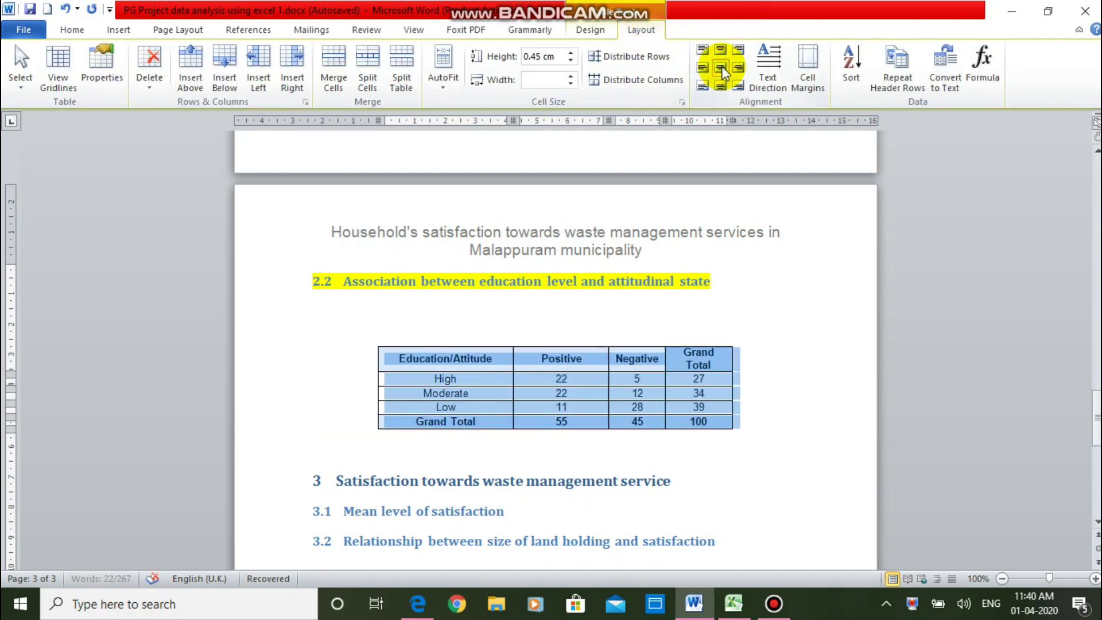
Enlarge the Education/Attitude table vertically to make its rows taller.
left_click(713, 479)
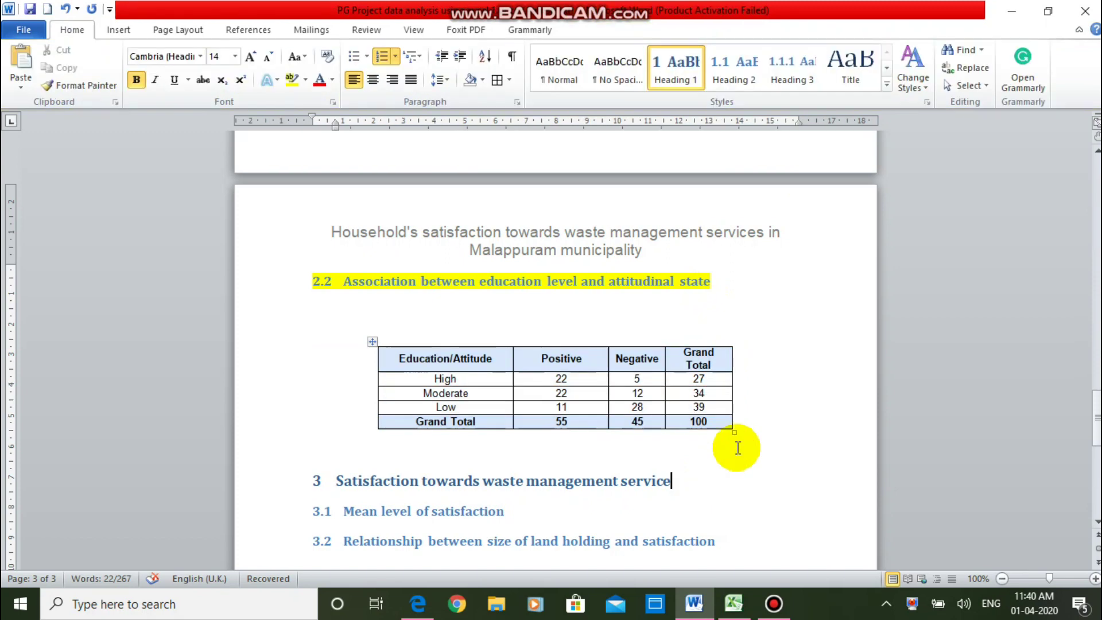
left_click(730, 434)
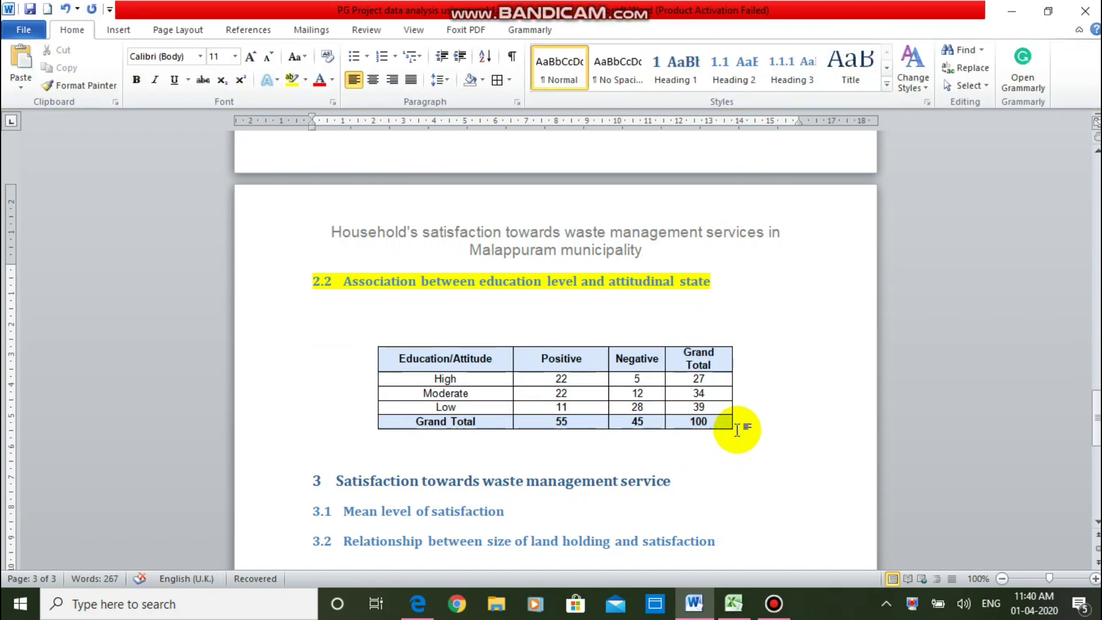
left_click(729, 426)
left_click_drag(735, 434, 721, 509)
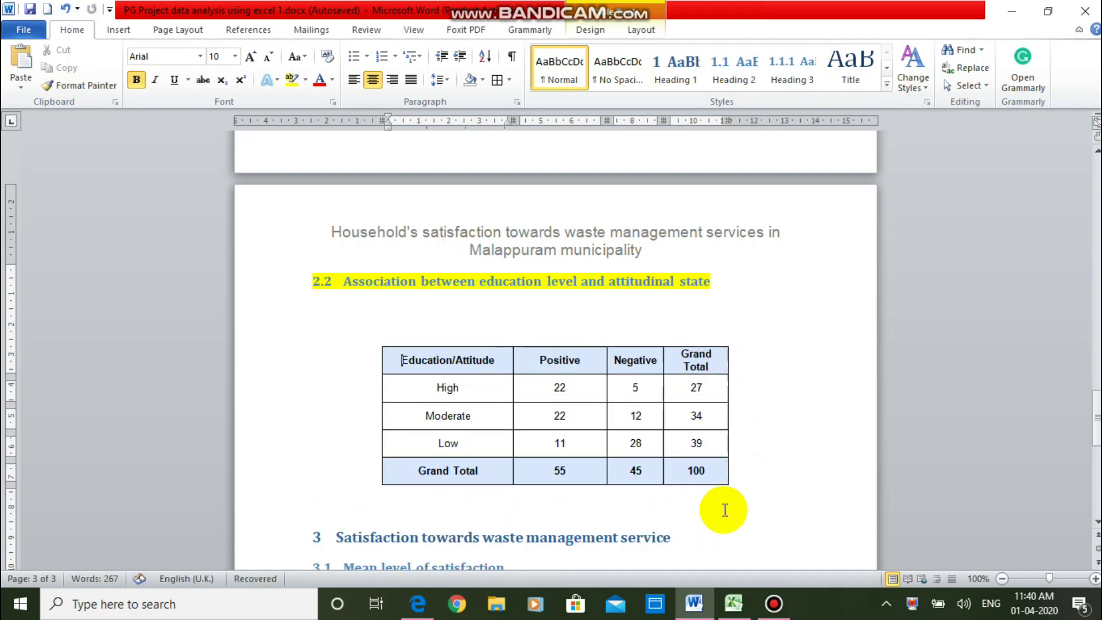
Insert a caption with the label "Table 5." above the Education/Attitude table.
left_click(367, 535)
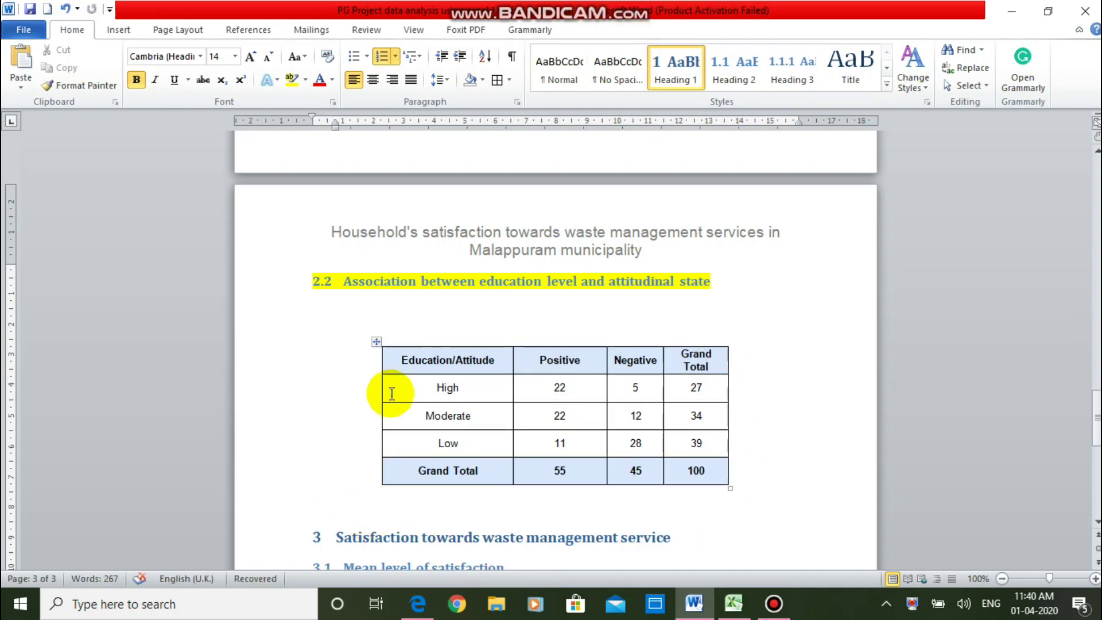
left_click(376, 344)
key("ctrl+c")
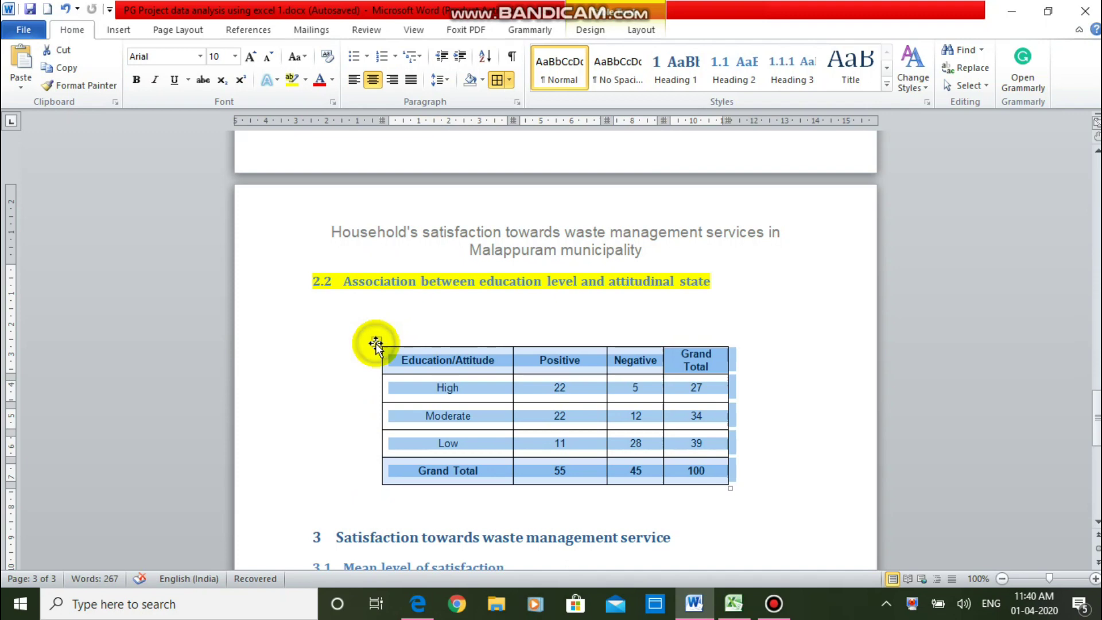
right_click(375, 343)
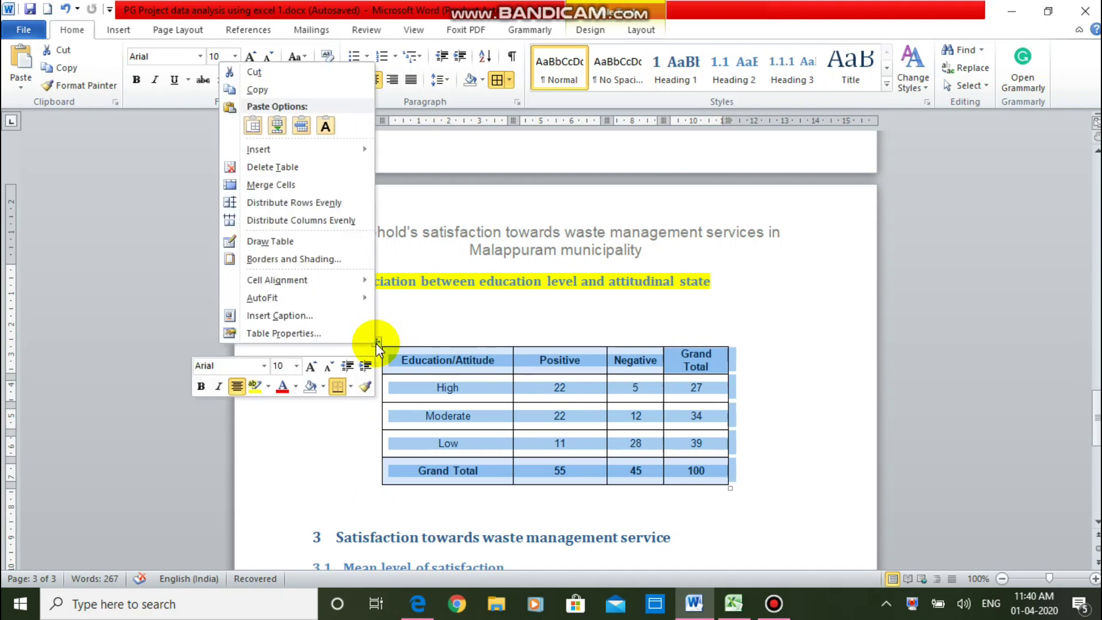
left_click(310, 316)
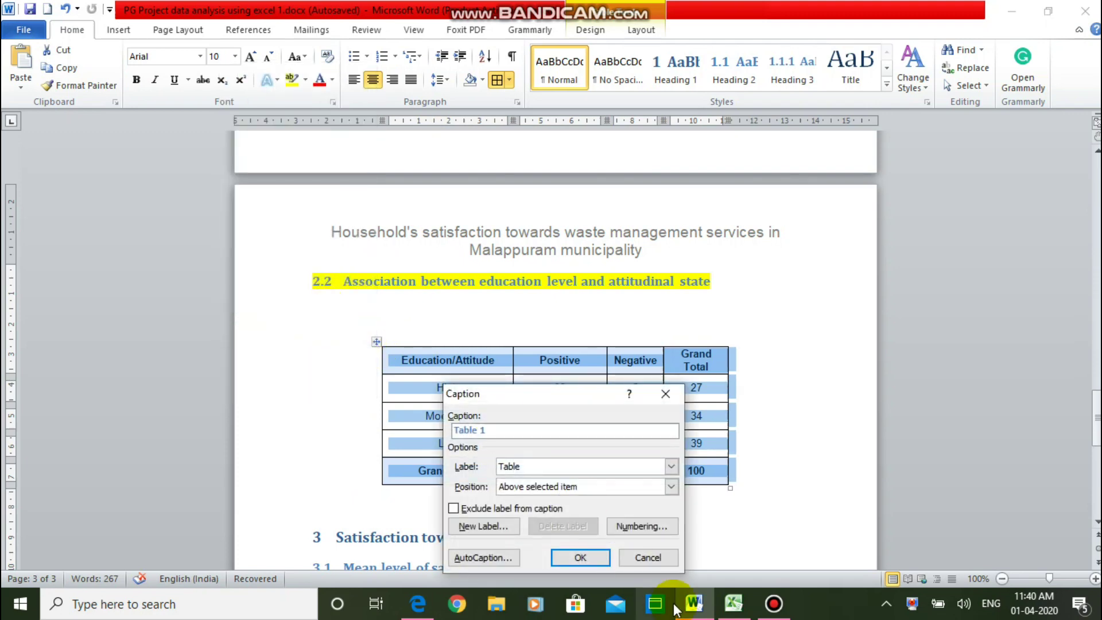
left_click(671, 466)
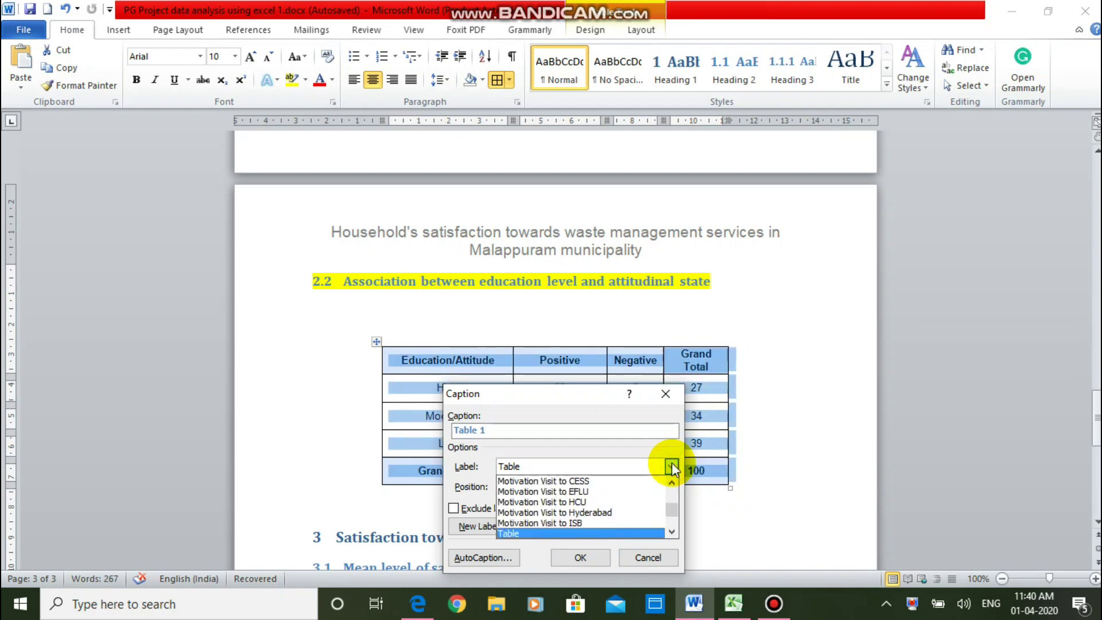
left_click(672, 533)
left_click(672, 533)
left_click(671, 533)
left_click(671, 533)
left_click(591, 522)
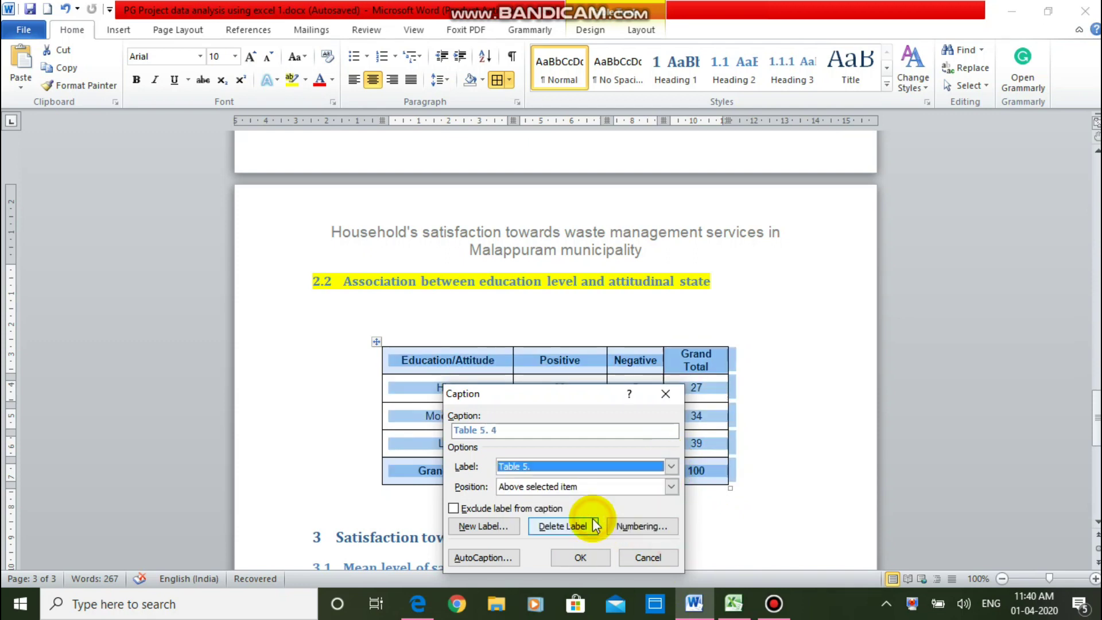
left_click(590, 556)
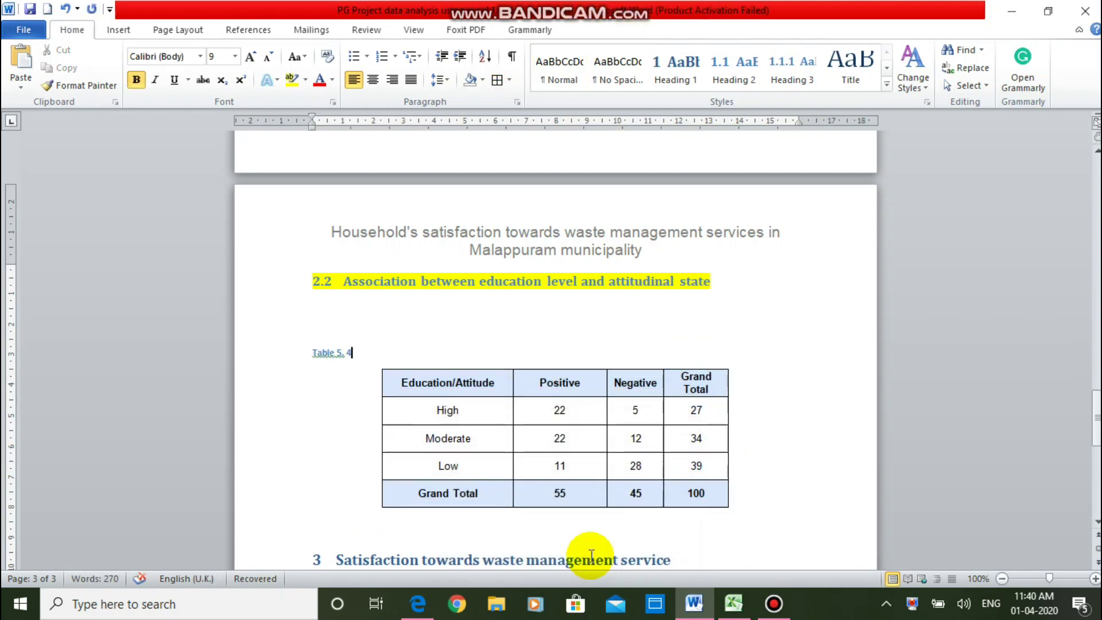
Complete the table caption with ": Educational level and Attitudinal state crosstabulation" and centre it.
type(":")
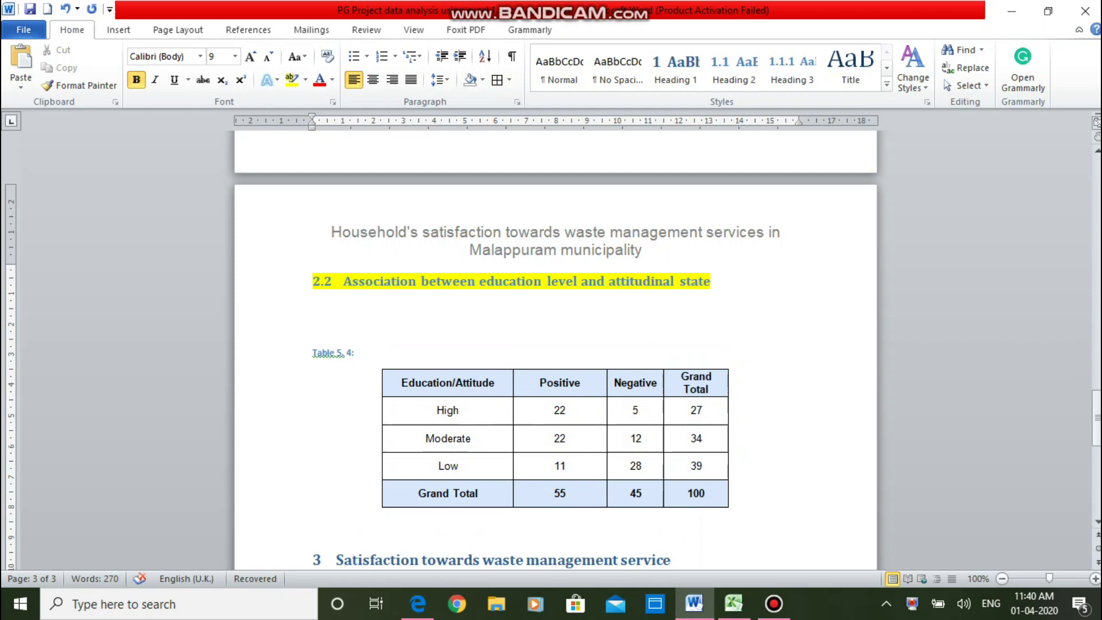
type(" Ed")
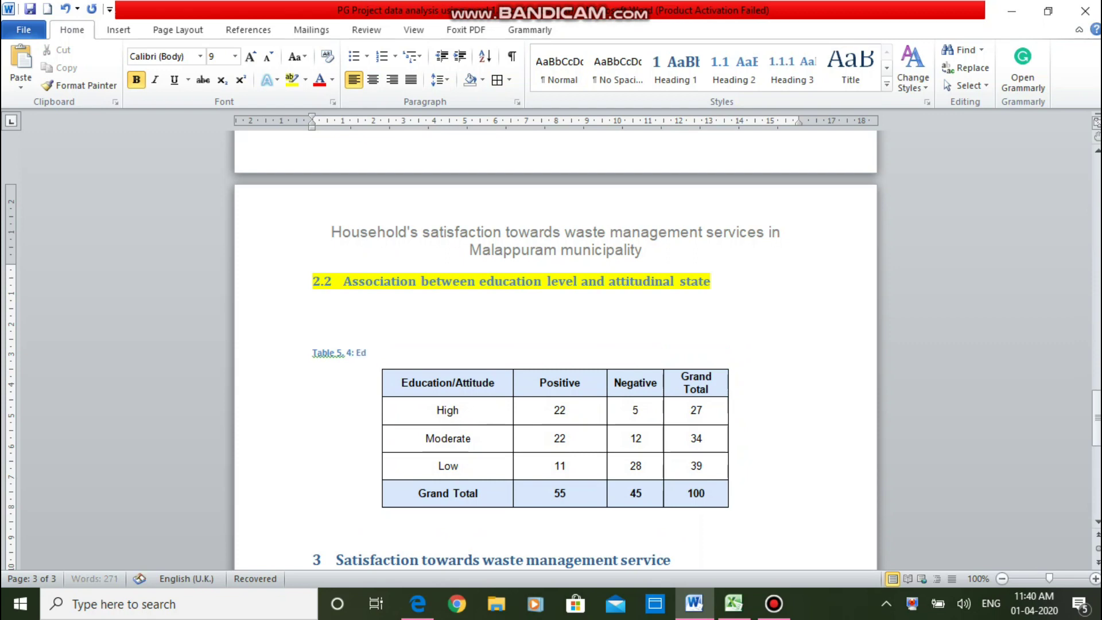
type("ucational level")
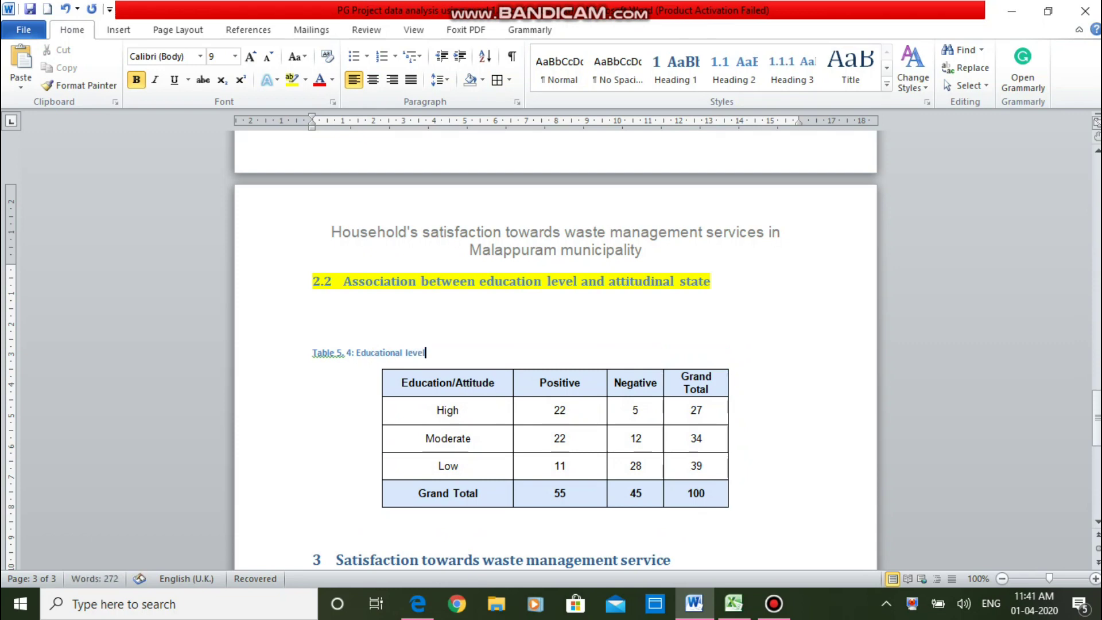
type(" and Attitudinal stat")
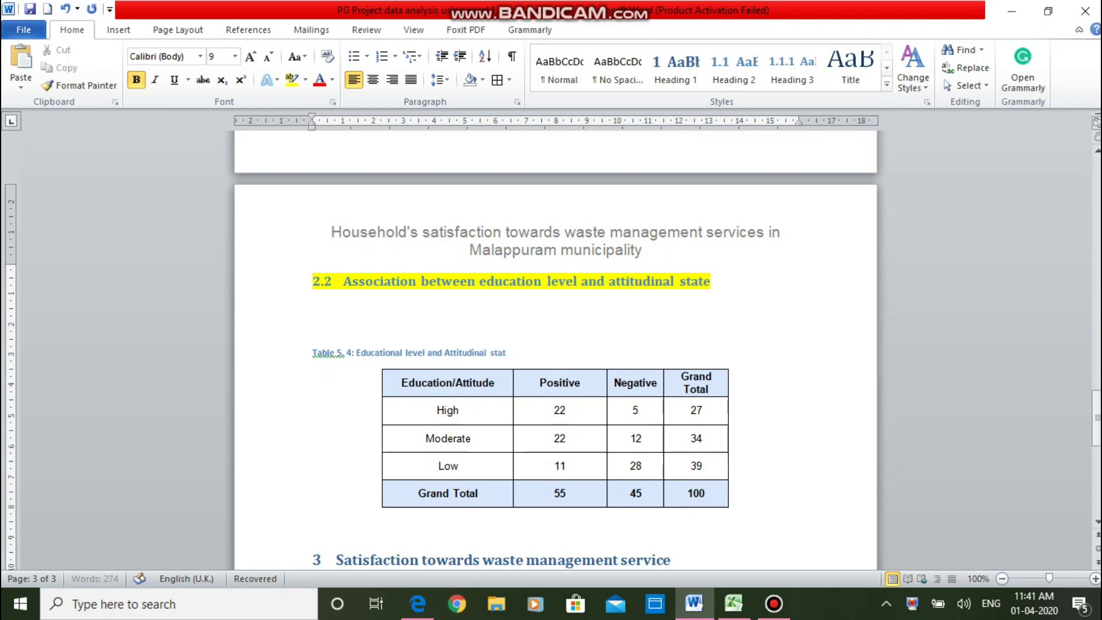
type("e crosstabulation")
key("ctrl+e")
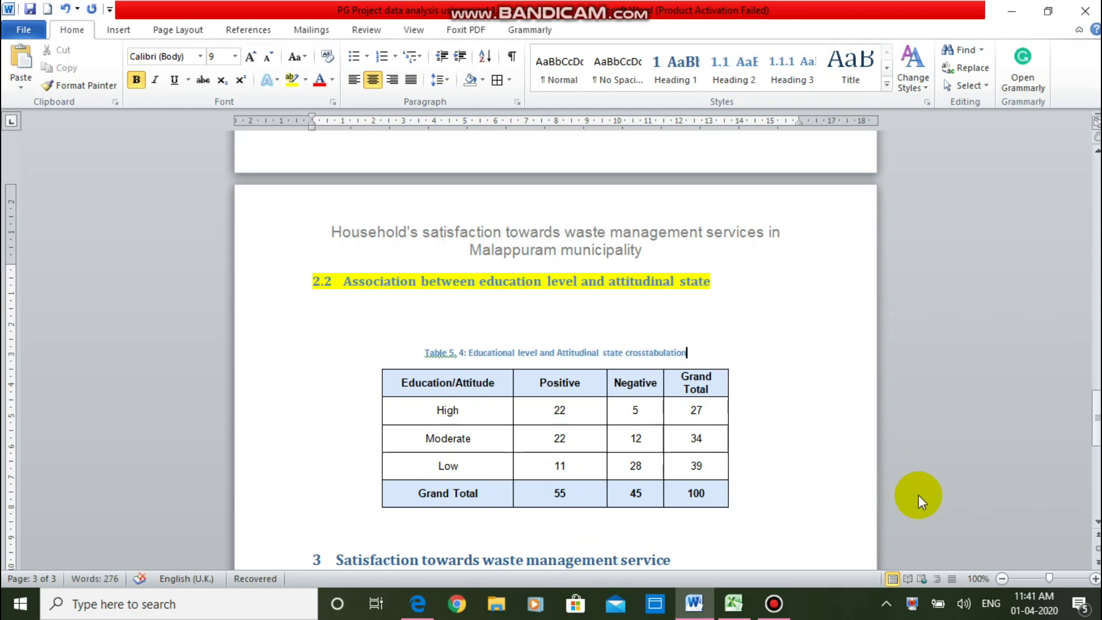
In Excel, paste the copied PivotTable cells as values at C5 and C12 of a new worksheet, fitting column C to its contents.
left_click(744, 609)
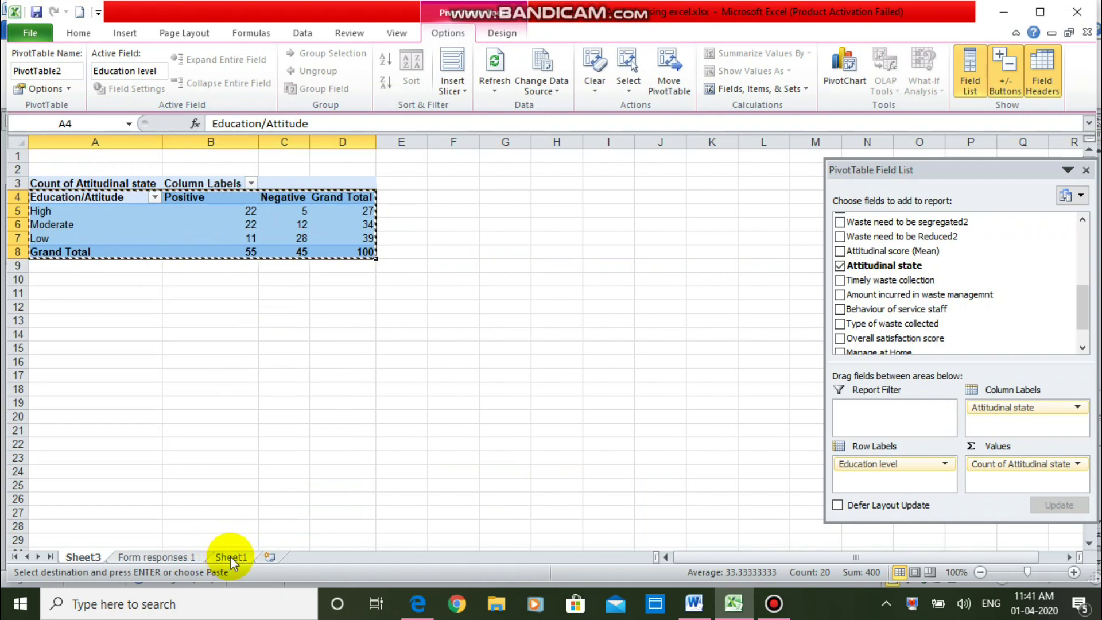
left_click(271, 553)
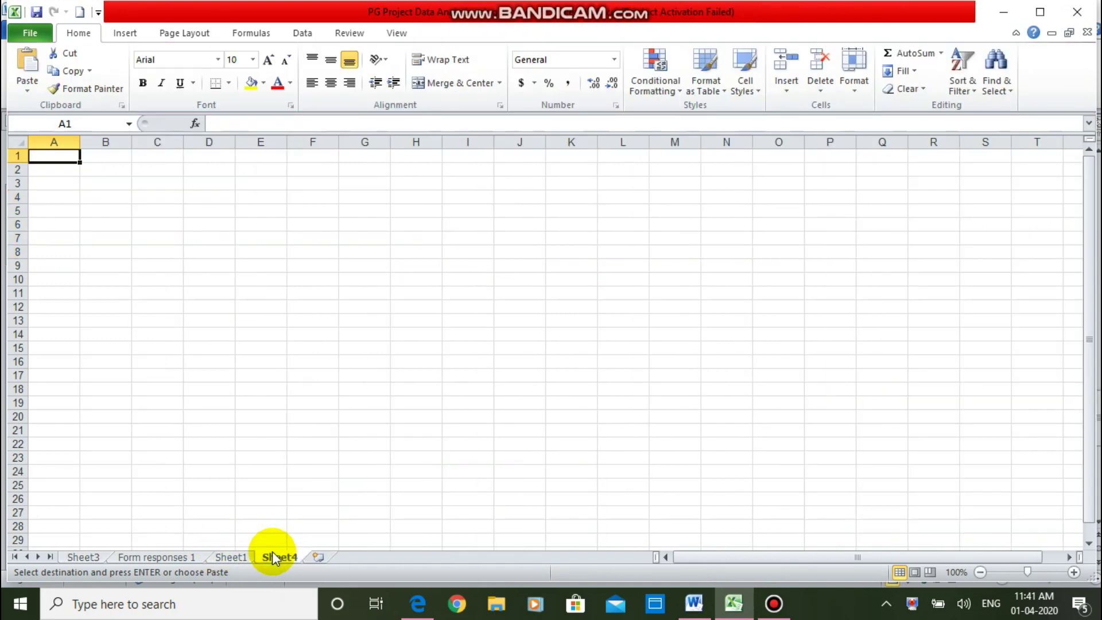
left_click(140, 211)
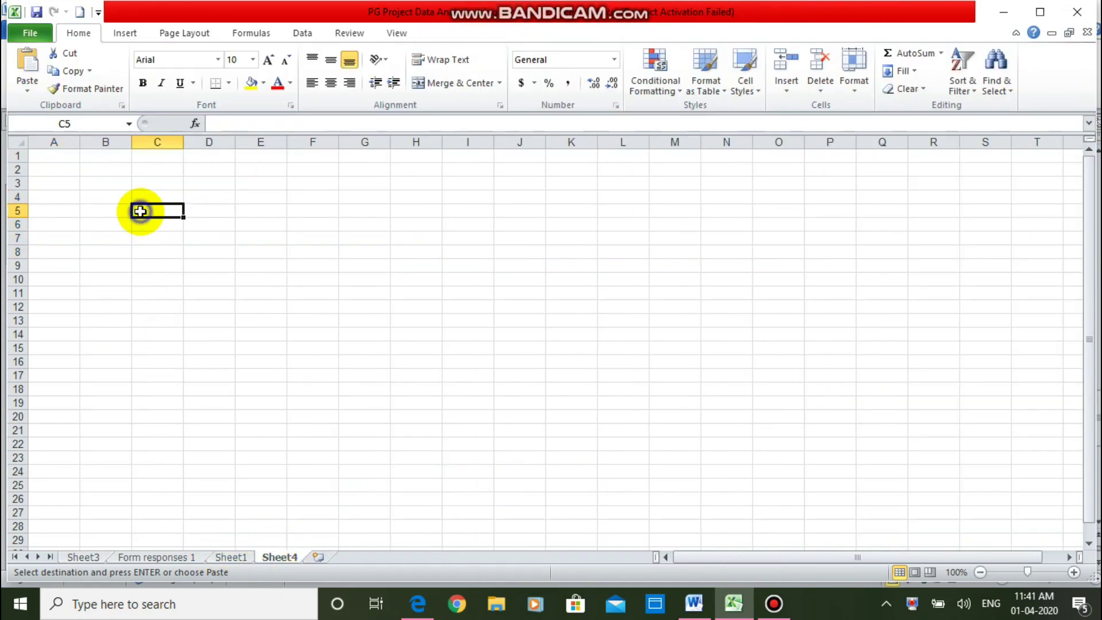
right_click(140, 211)
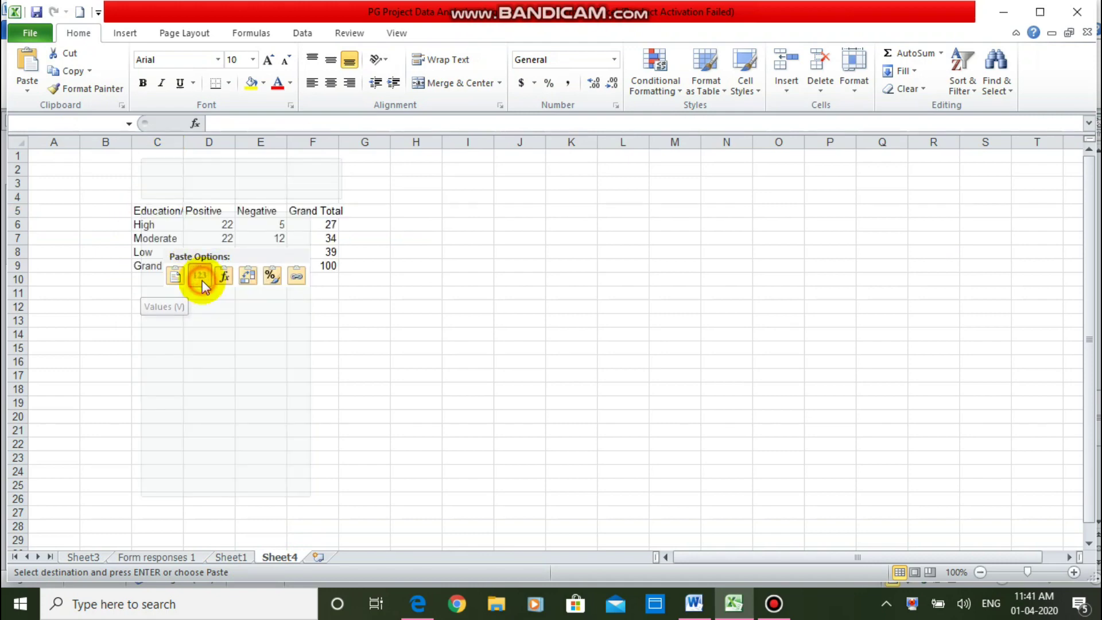
left_click(202, 286)
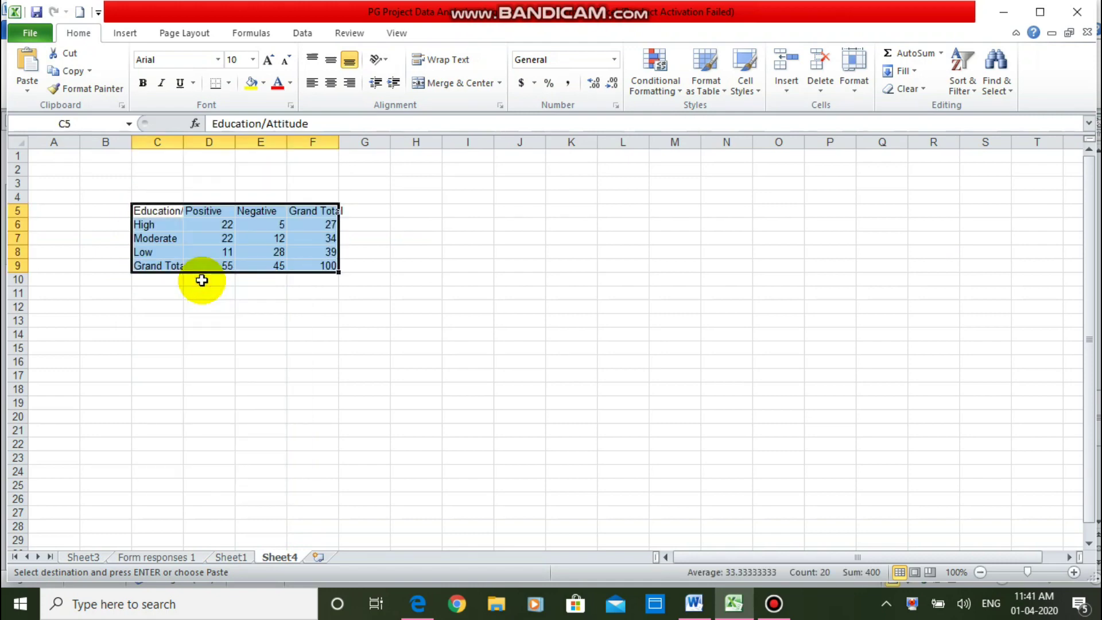
double_click(184, 141)
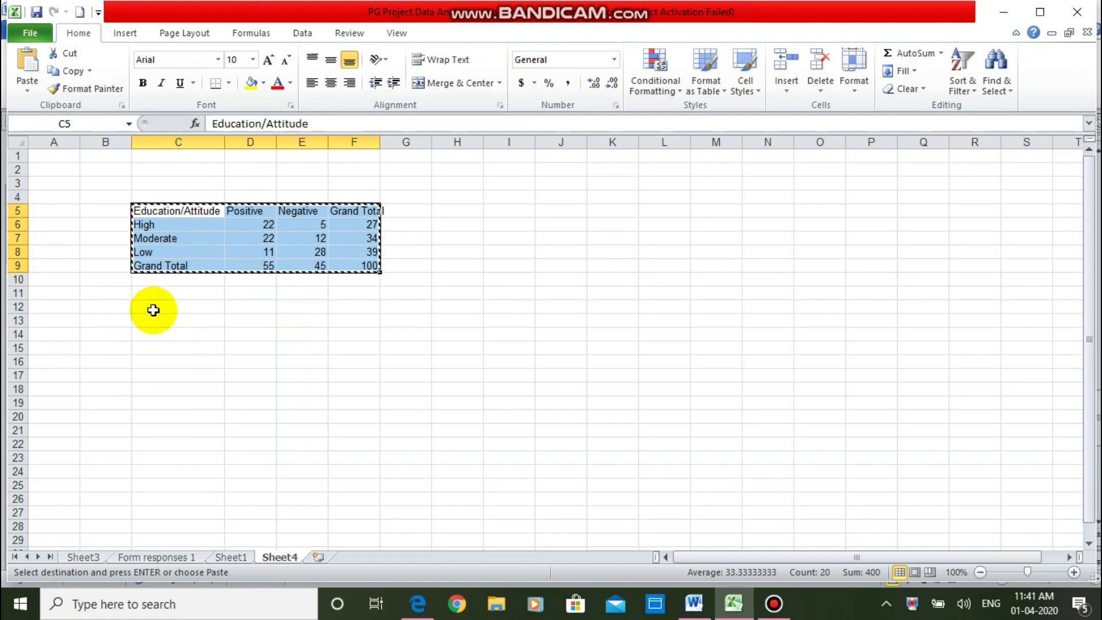
left_click(153, 307)
key("ctrl+v")
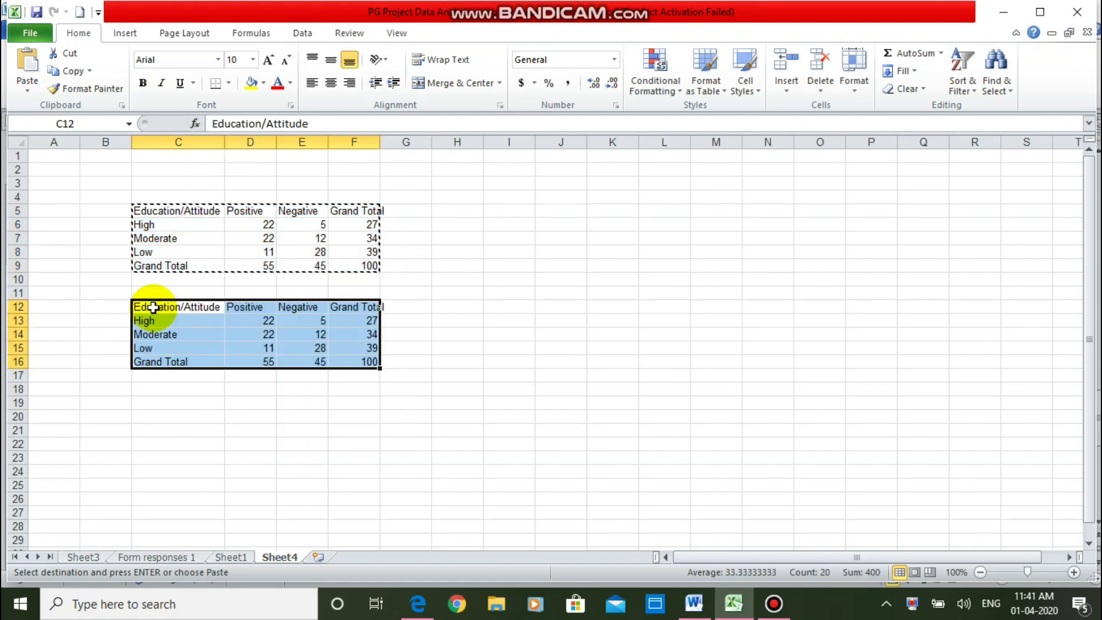
Label the upper table "Observed" in C4 and the lower table "Expected" in C11.
left_click(161, 193)
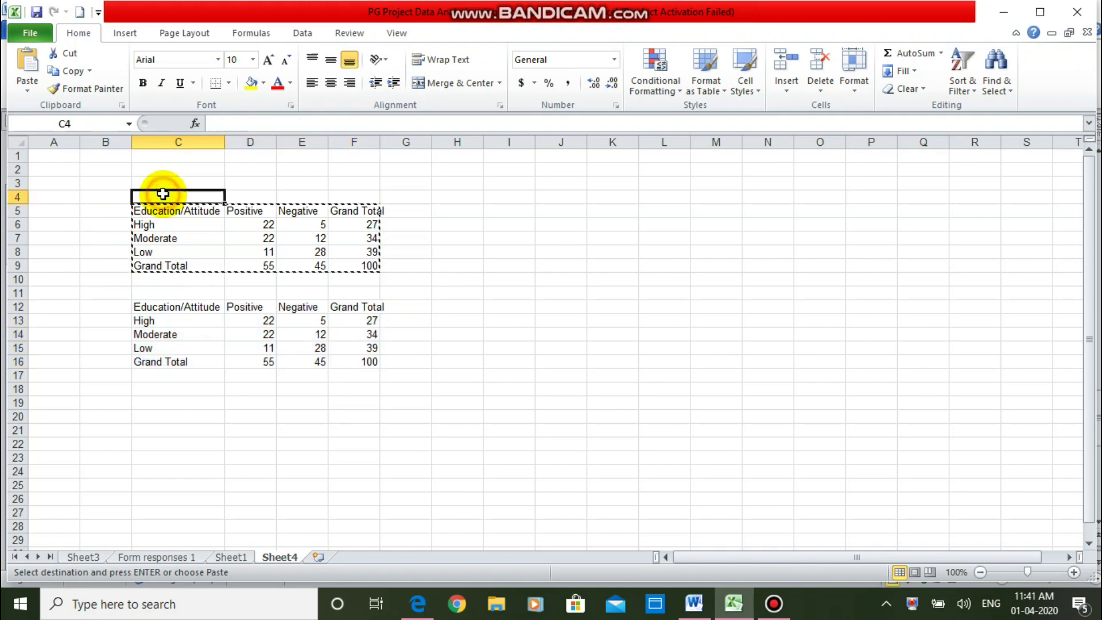
key("Escape")
type("Observed")
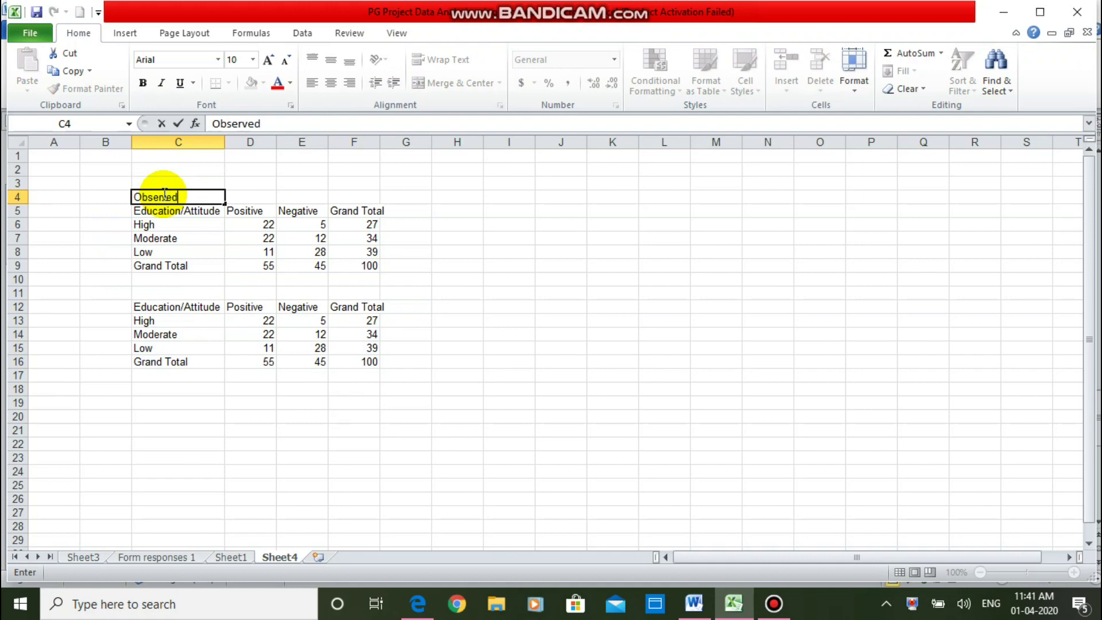
key("Return")
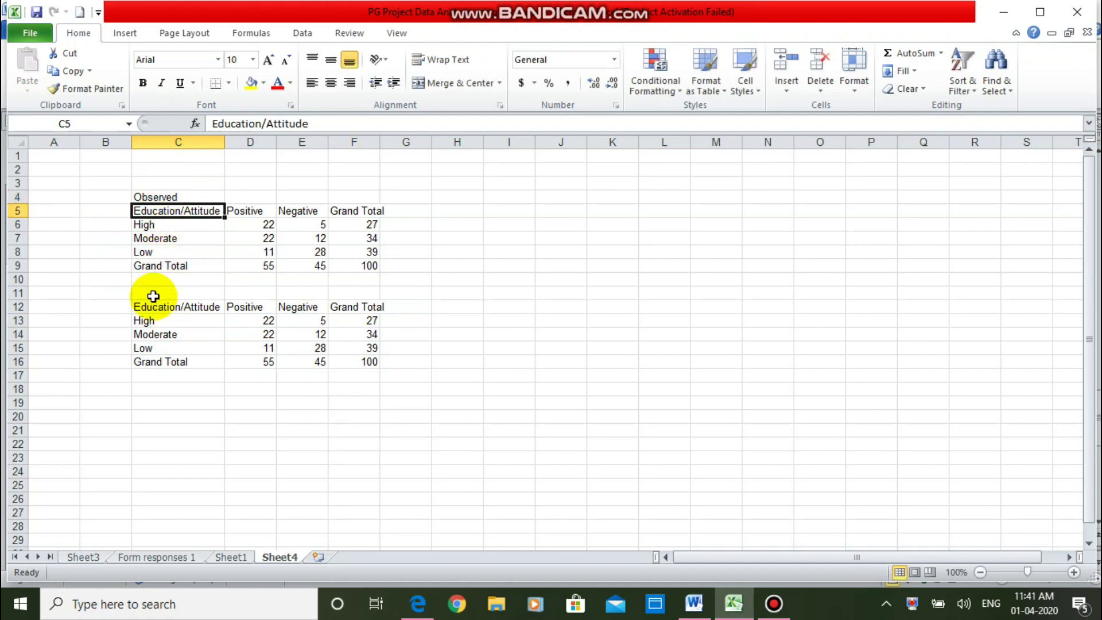
left_click(153, 293)
type("Ex")
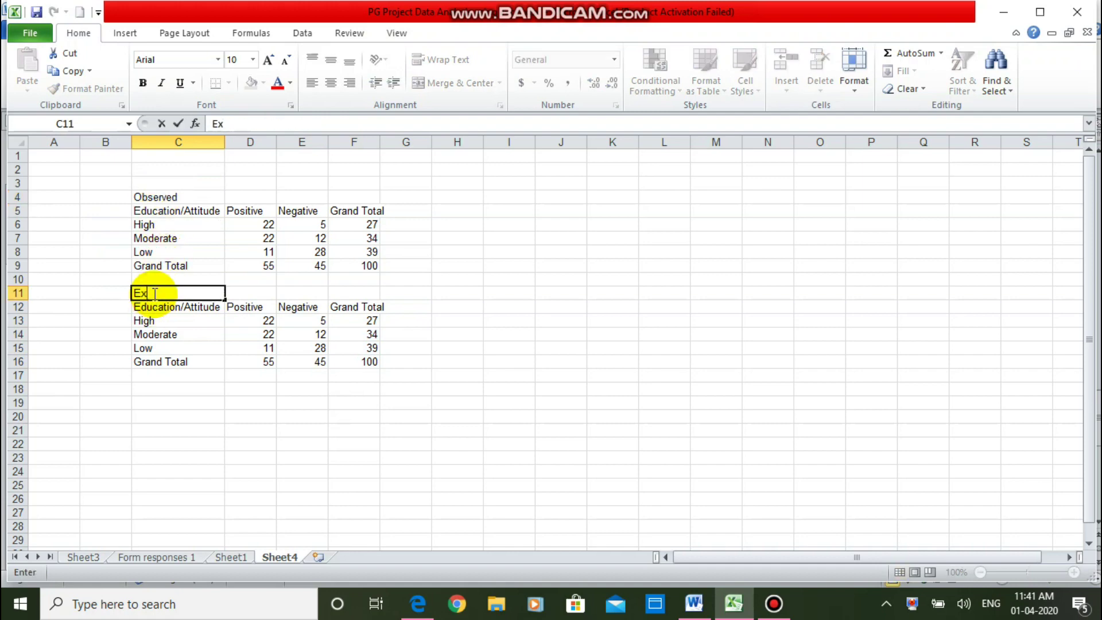
type("pected")
key("Return")
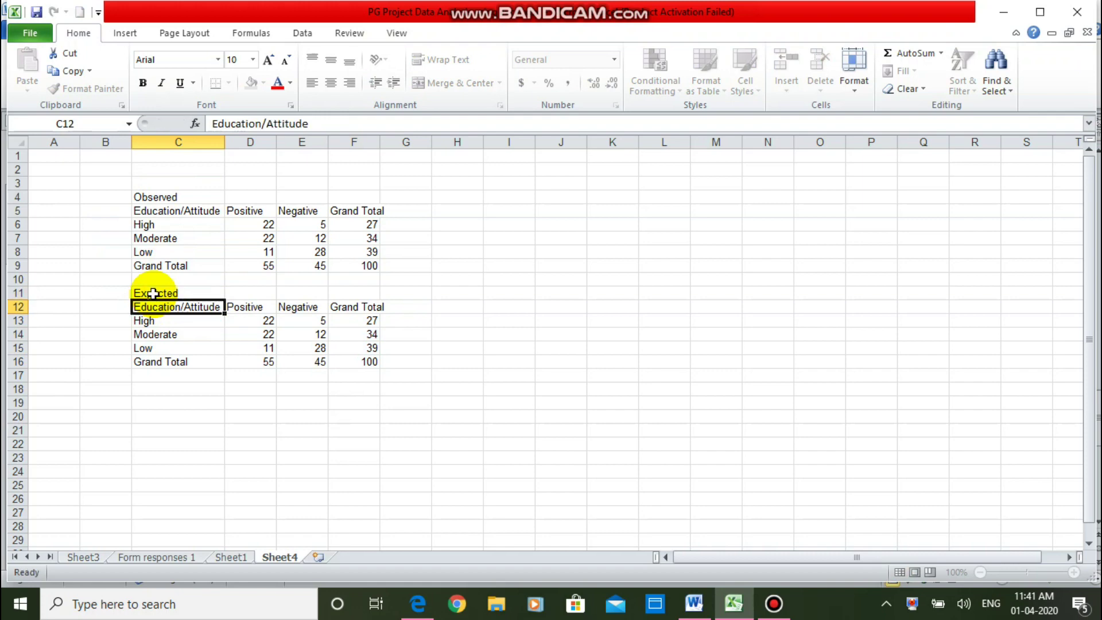
Clear the Positive and Negative counts in D13:E15 of the Expected table, keeping the grand totals.
left_click(247, 321)
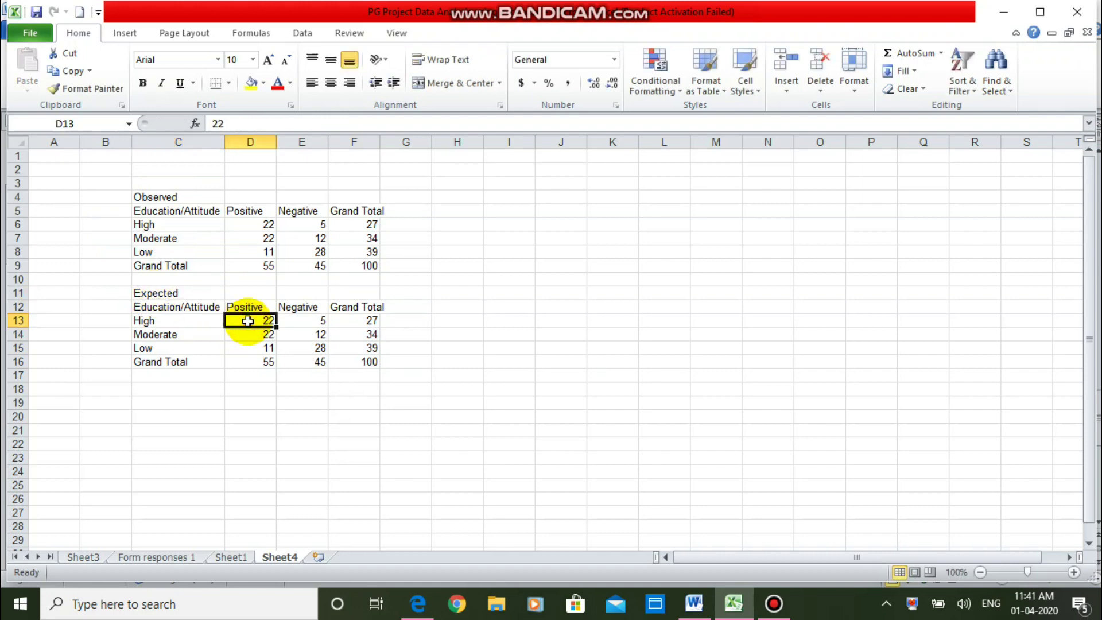
key("shift+Right")
key("shift+Down")
key("shift+Down")
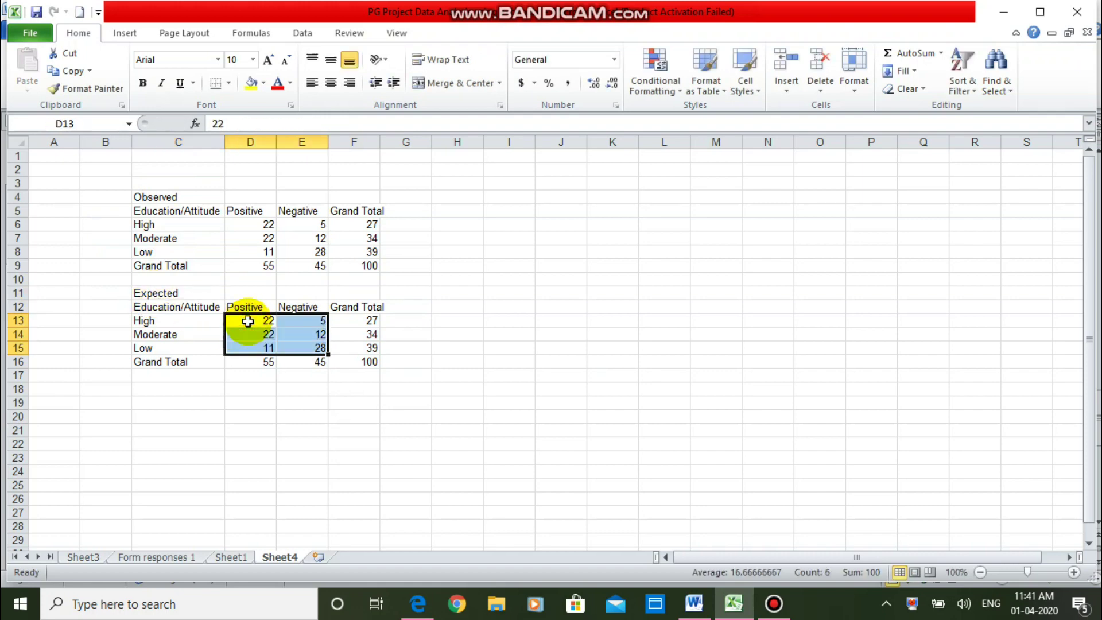
key("Delete")
Calculate the expected Positive counts by entering =F13*55/100 in D13 and filling it down to D15.
left_click(247, 321)
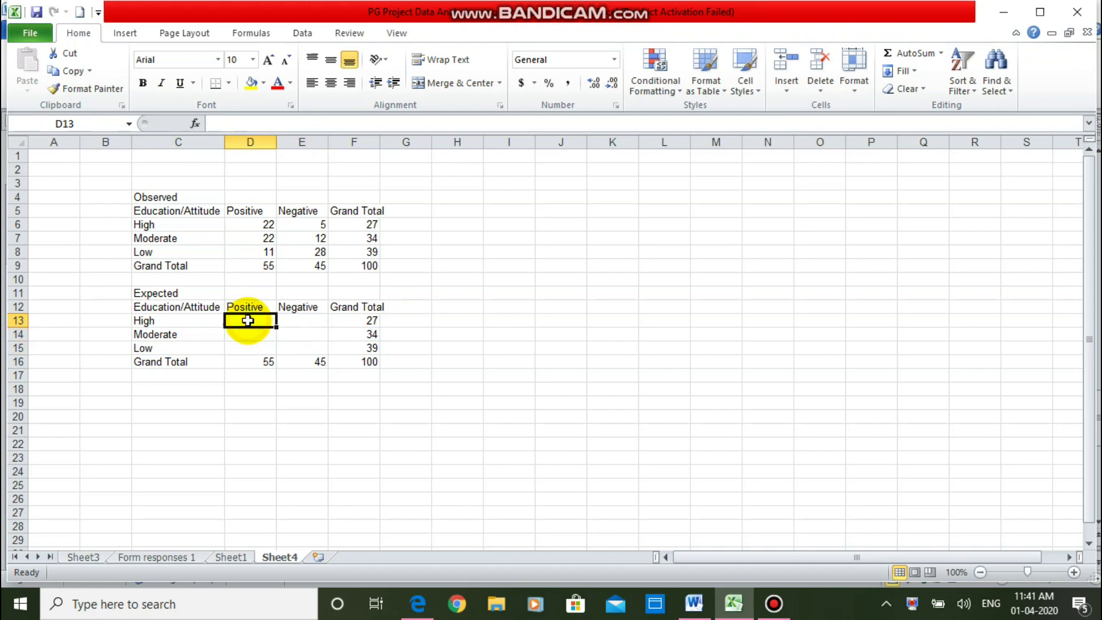
type("=")
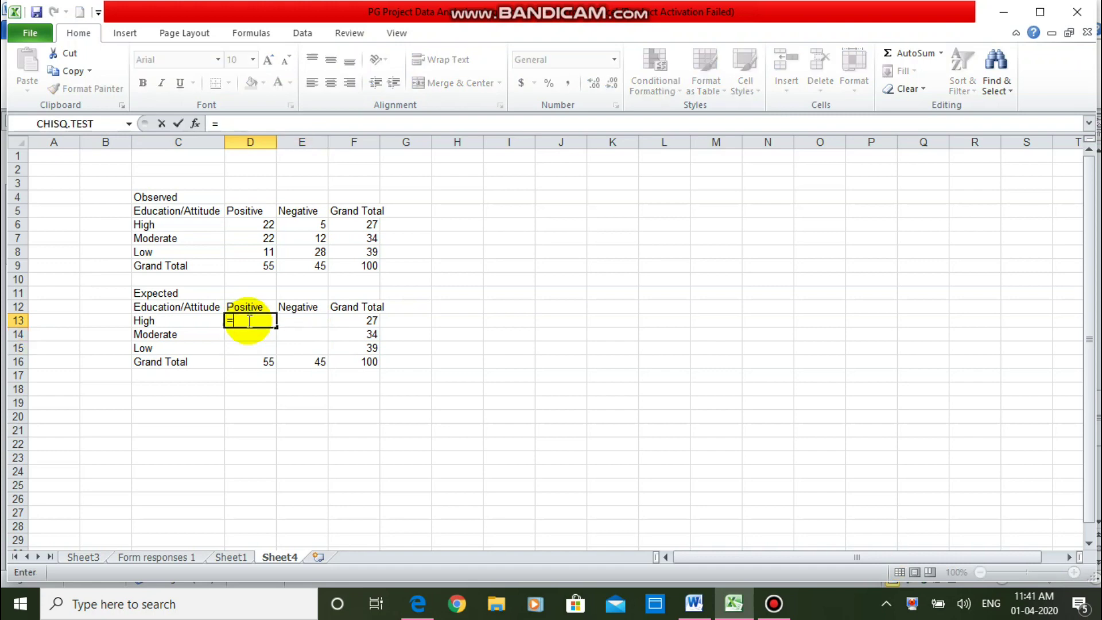
left_click(368, 321)
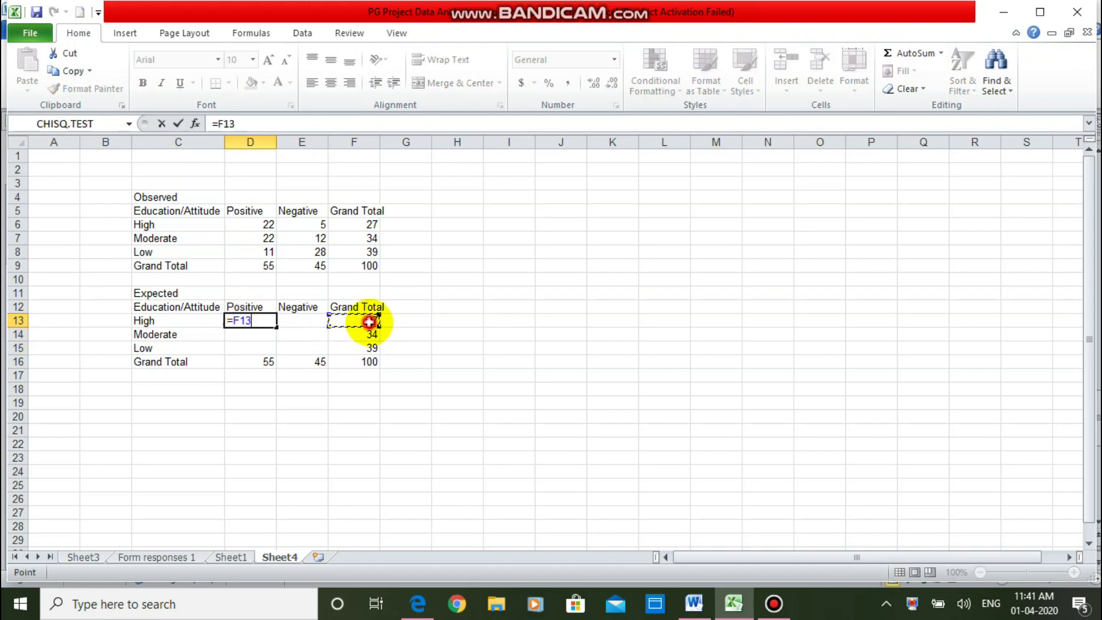
type("*55/100")
key("Return")
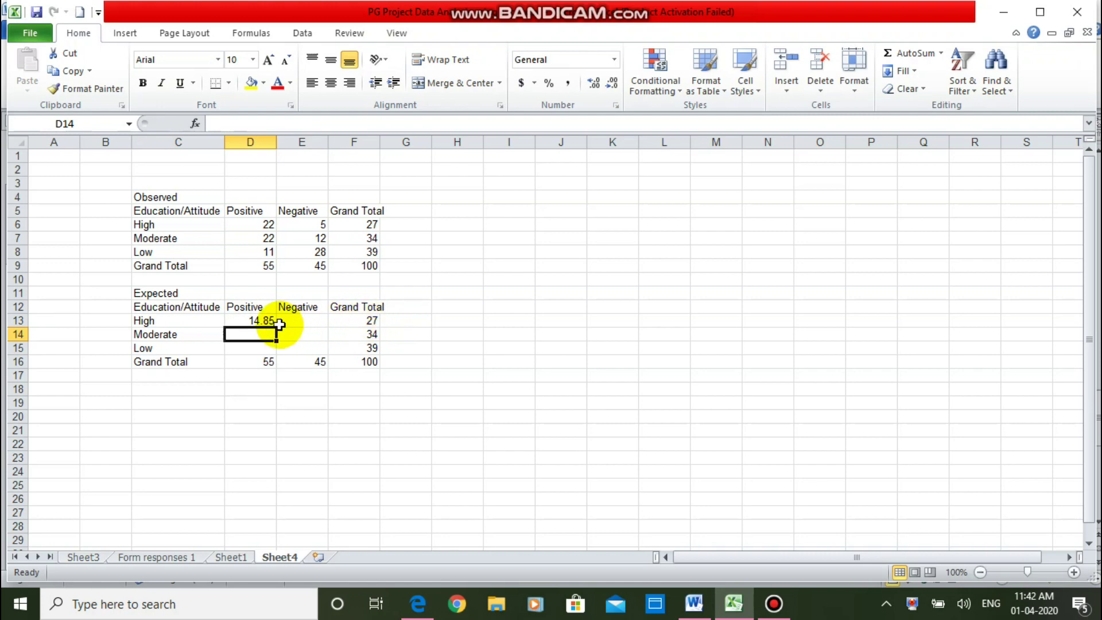
left_click(258, 320)
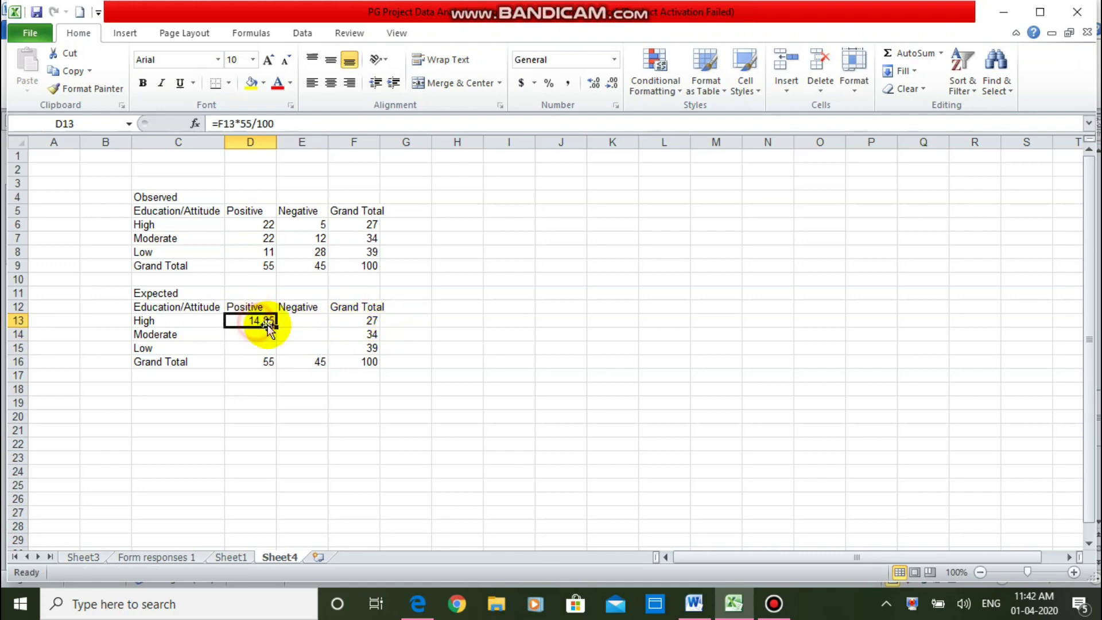
left_click_drag(276, 327, 276, 351)
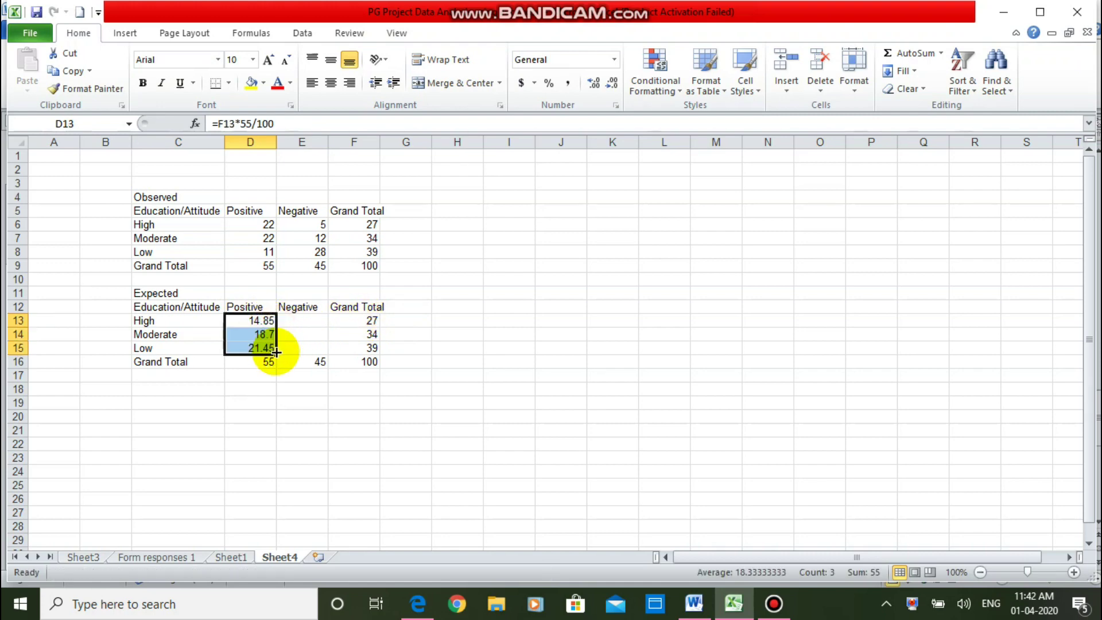
Calculate the expected Negative counts by entering =F13*45/100 in E13 and filling it down to E15.
left_click(302, 322)
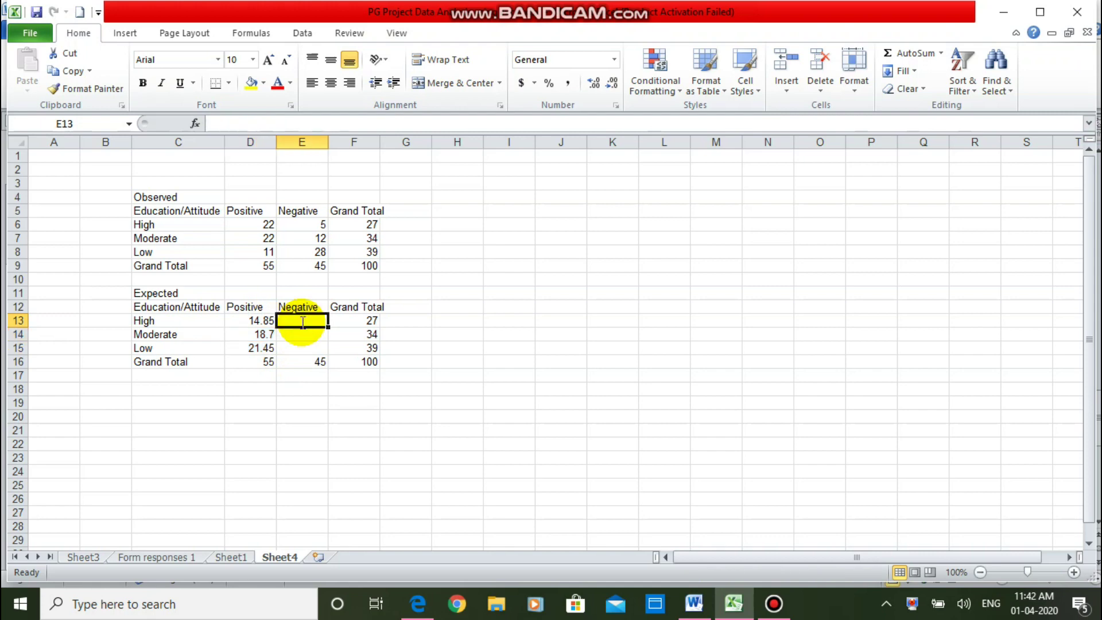
type("=")
left_click(362, 323)
type("*45/100")
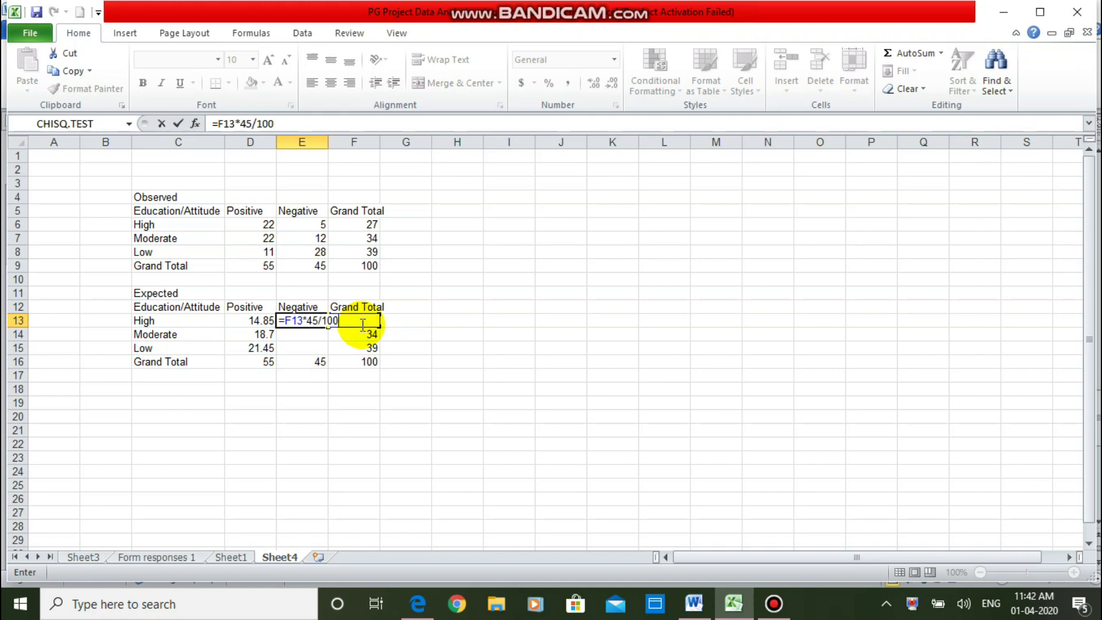
key("Return")
left_click(304, 319)
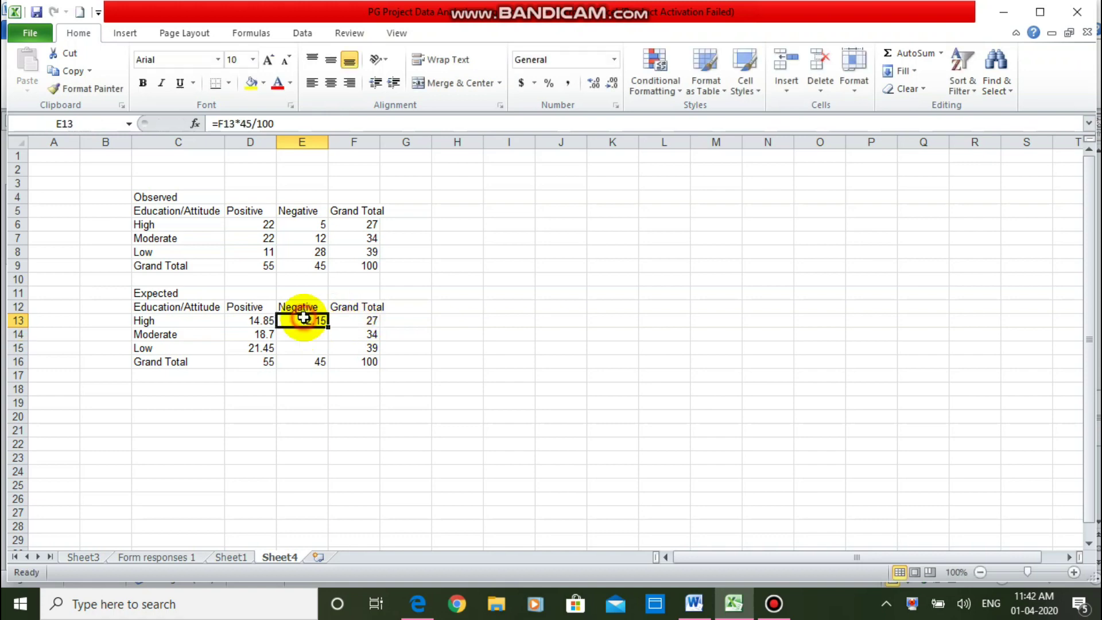
left_click_drag(328, 327, 330, 350)
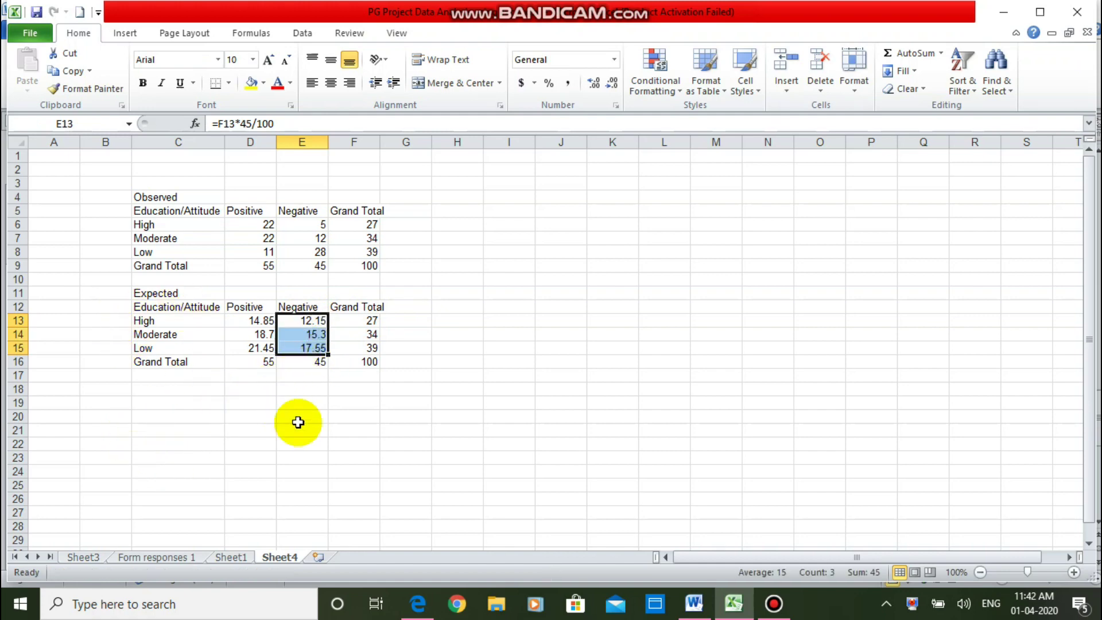
Label C18 below the Expected table "P Value".
left_click(252, 392)
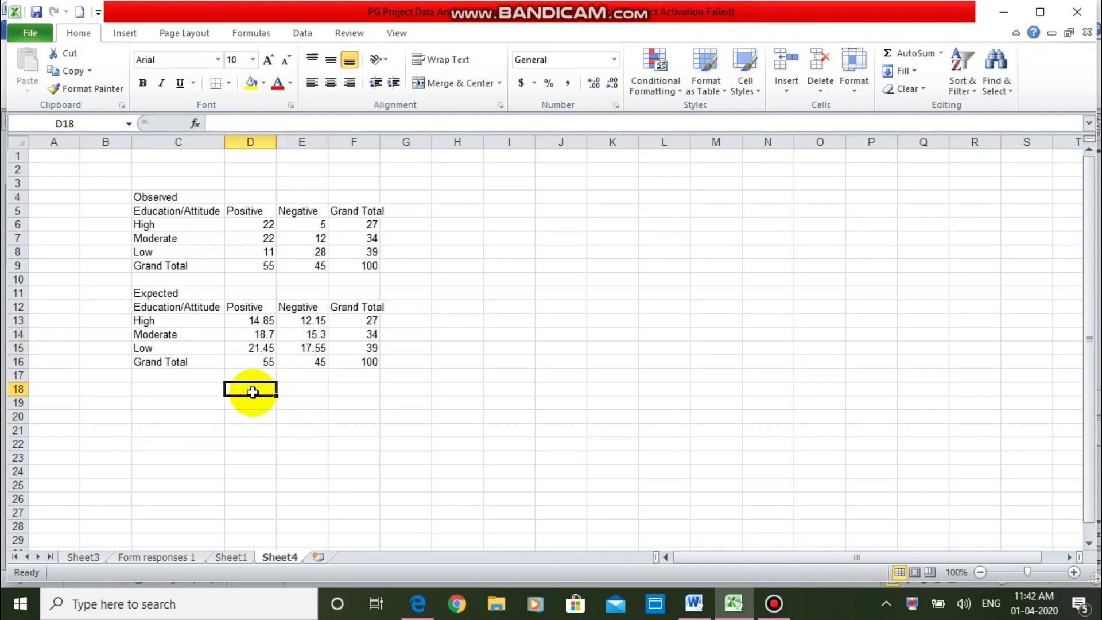
key("Left")
type("P")
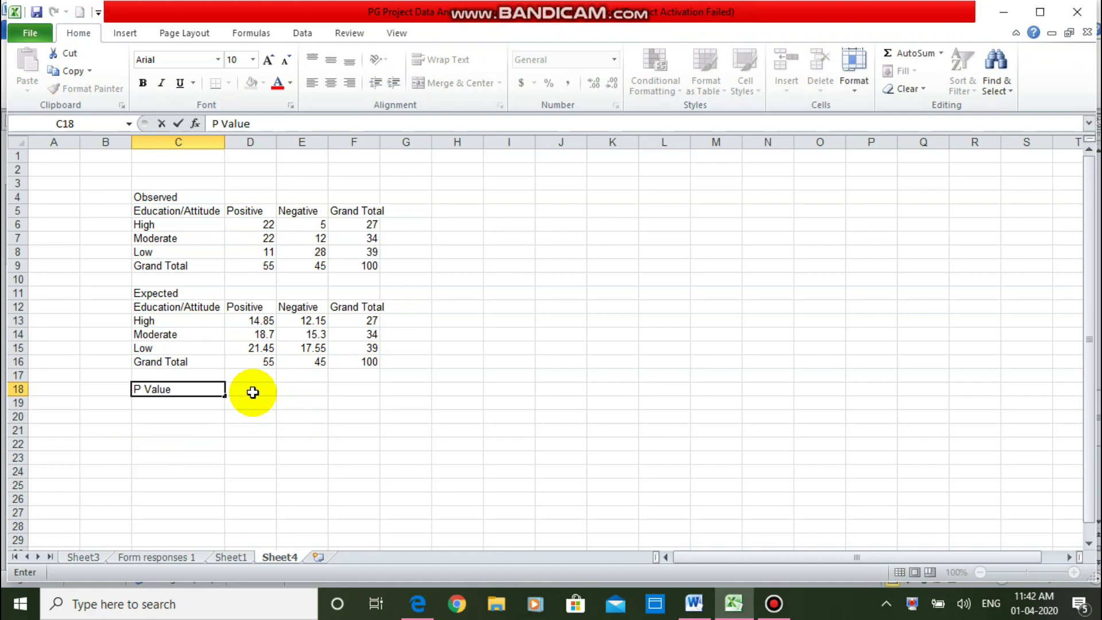
Calculate the chi-square p-value in D18 with =CHISQ.TEST(D6:E8,D13:E15), using the observed and expected counts.
left_click(253, 392)
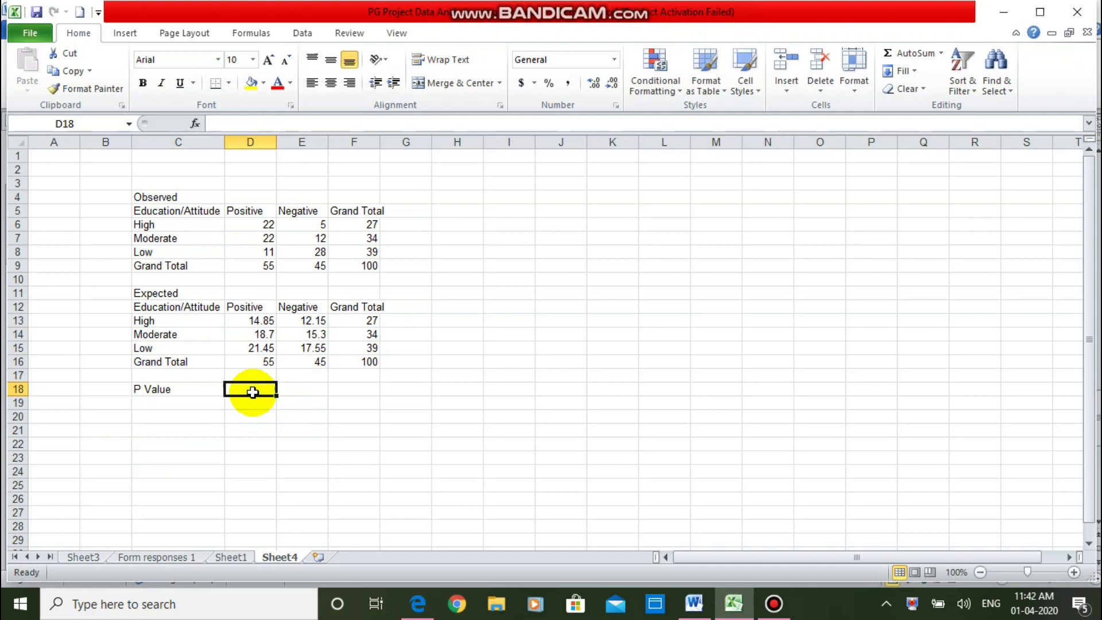
type("=")
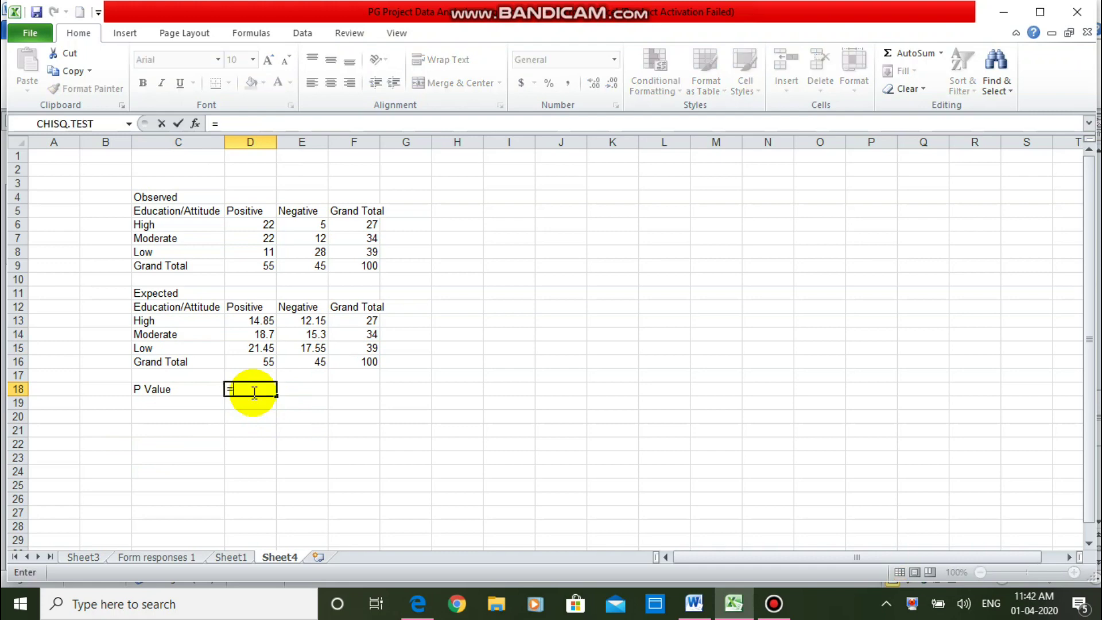
type("chi")
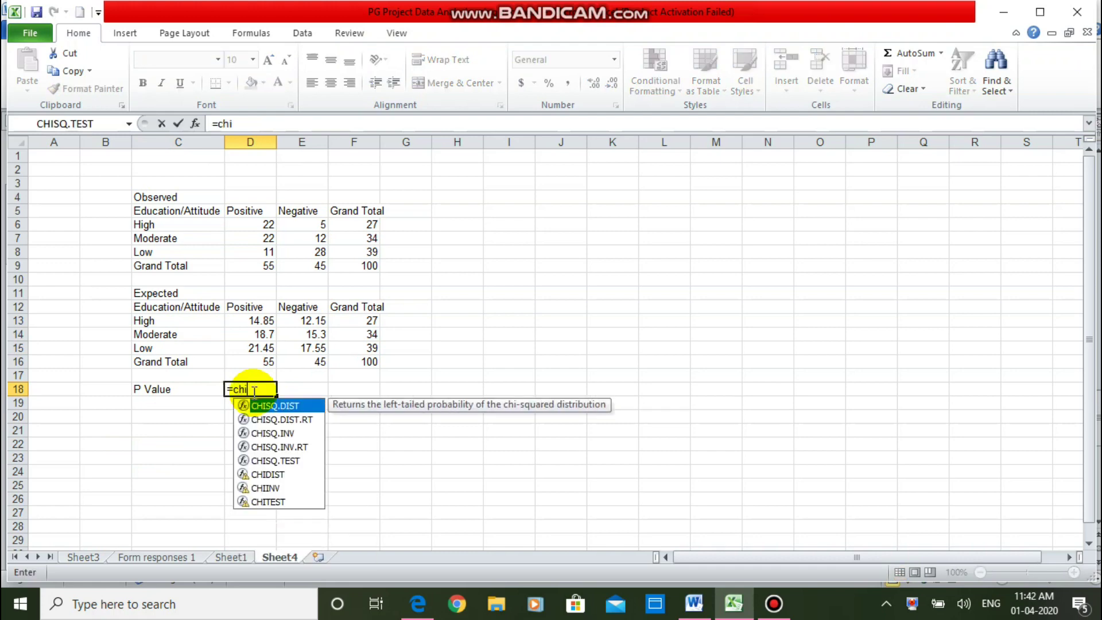
double_click(289, 464)
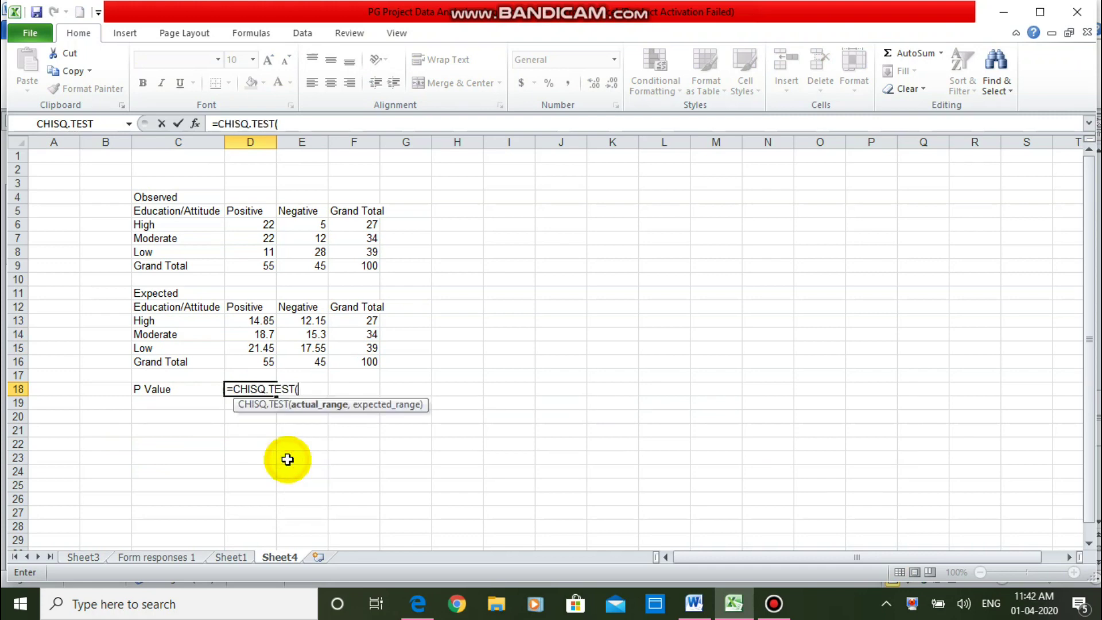
left_click_drag(244, 221, 296, 253)
type(",")
left_click_drag(261, 318, 295, 347)
type(")")
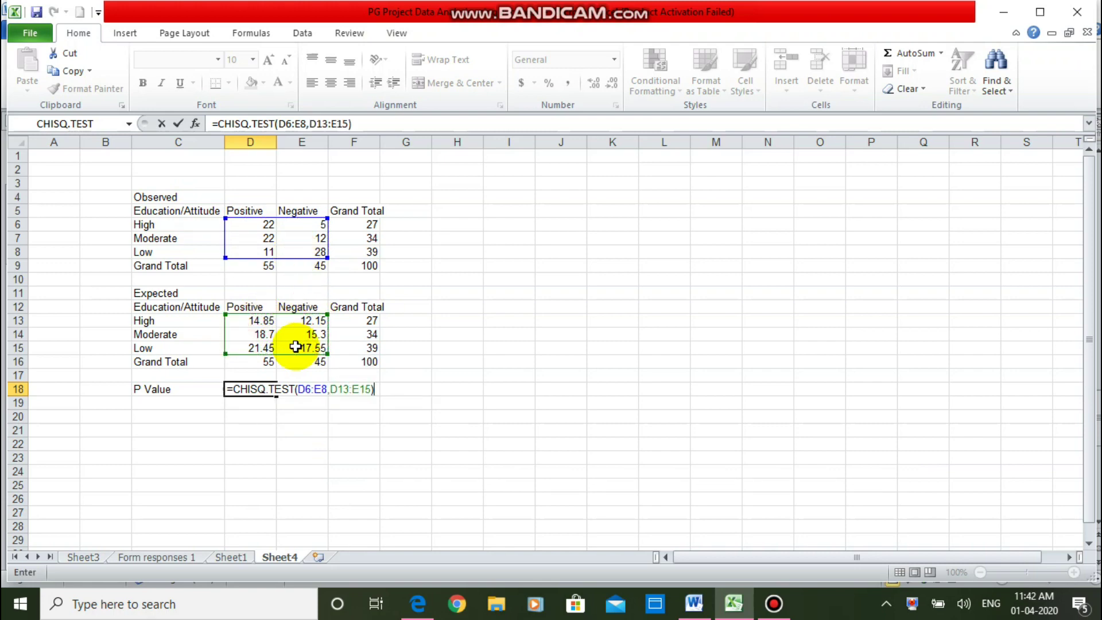
key("Return")
key("Up")
key("Right")
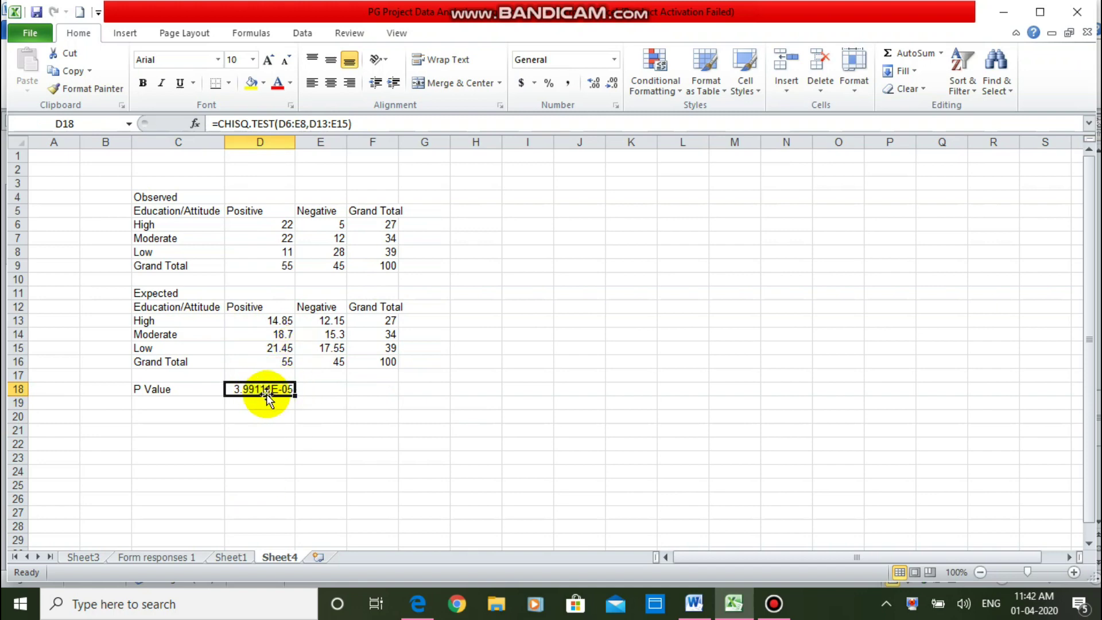
Paste the p-value from D18 as a plain value into G18 and view its full decimal form.
key("ctrl+c")
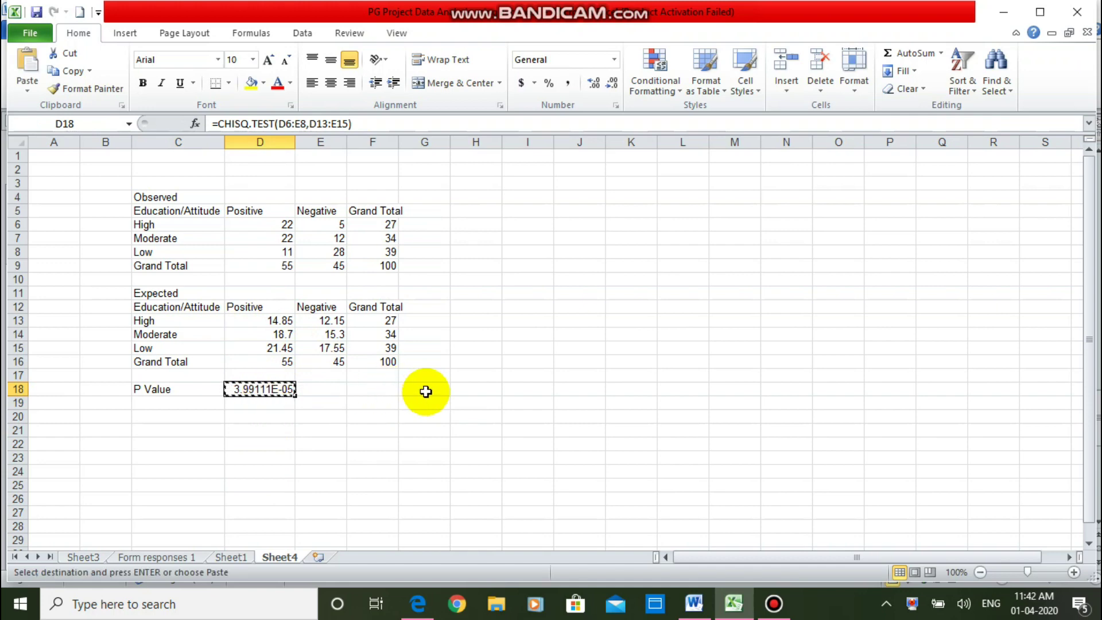
left_click(425, 390)
right_click(425, 391)
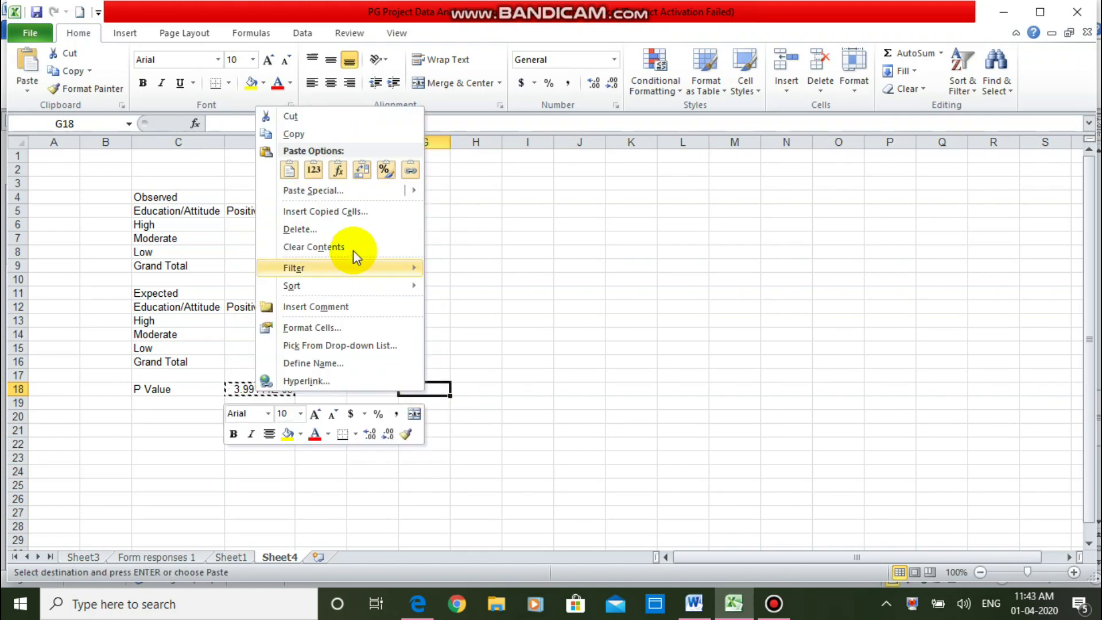
left_click(313, 169)
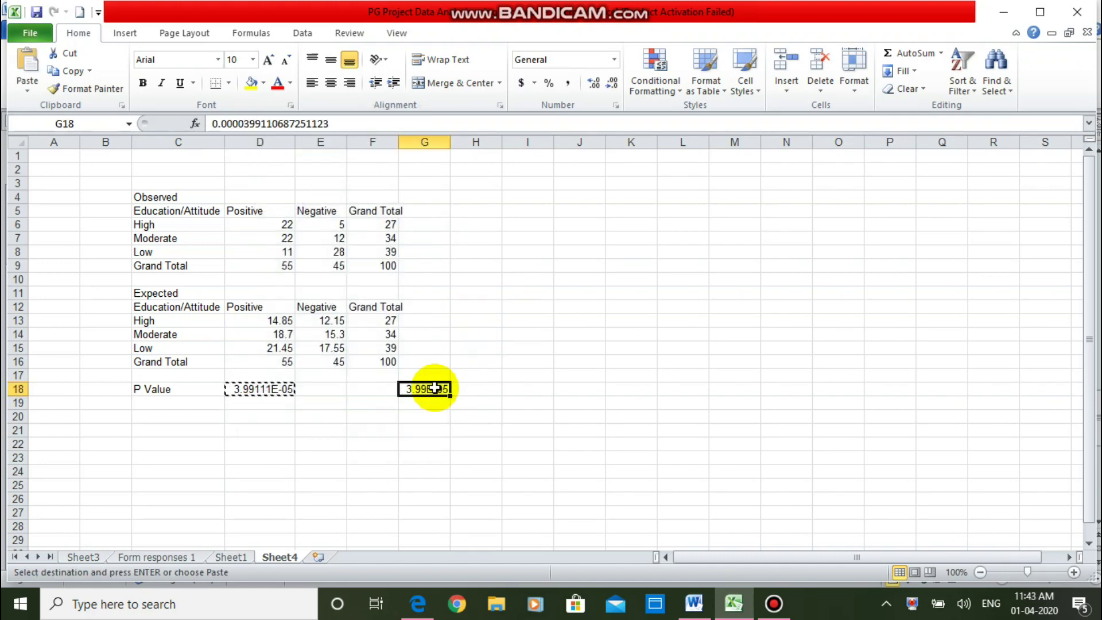
double_click(432, 388)
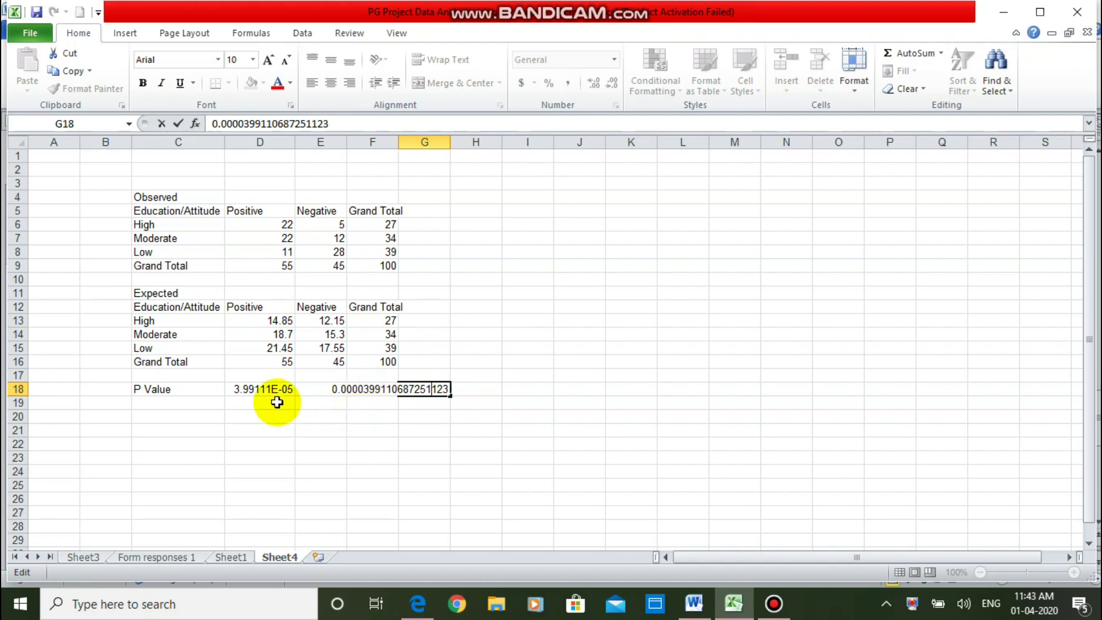
left_click(273, 403)
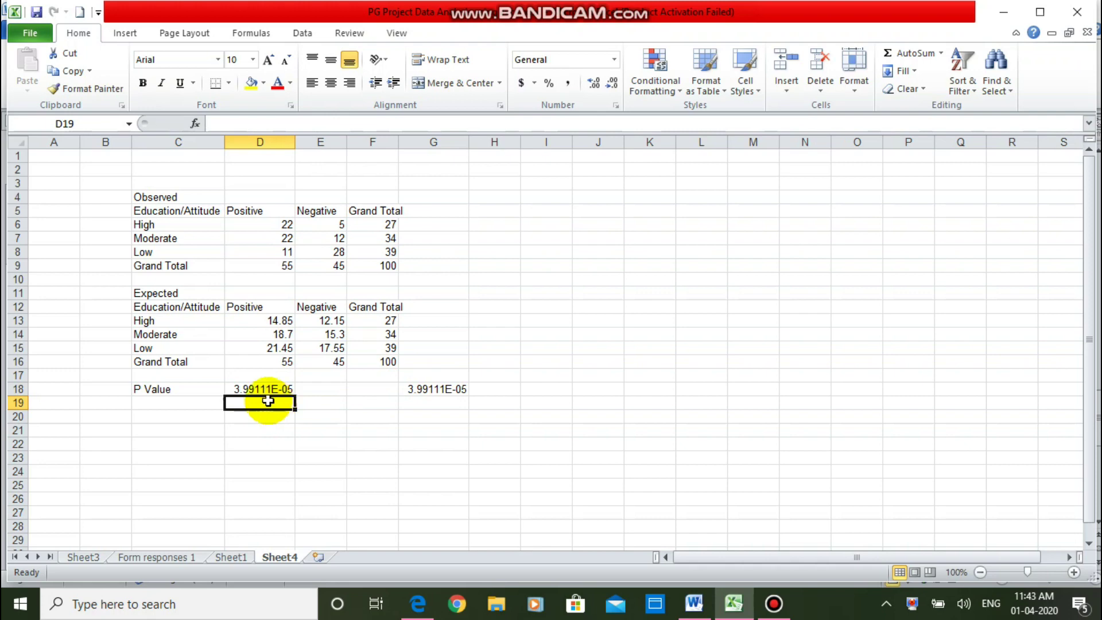
left_click(175, 211)
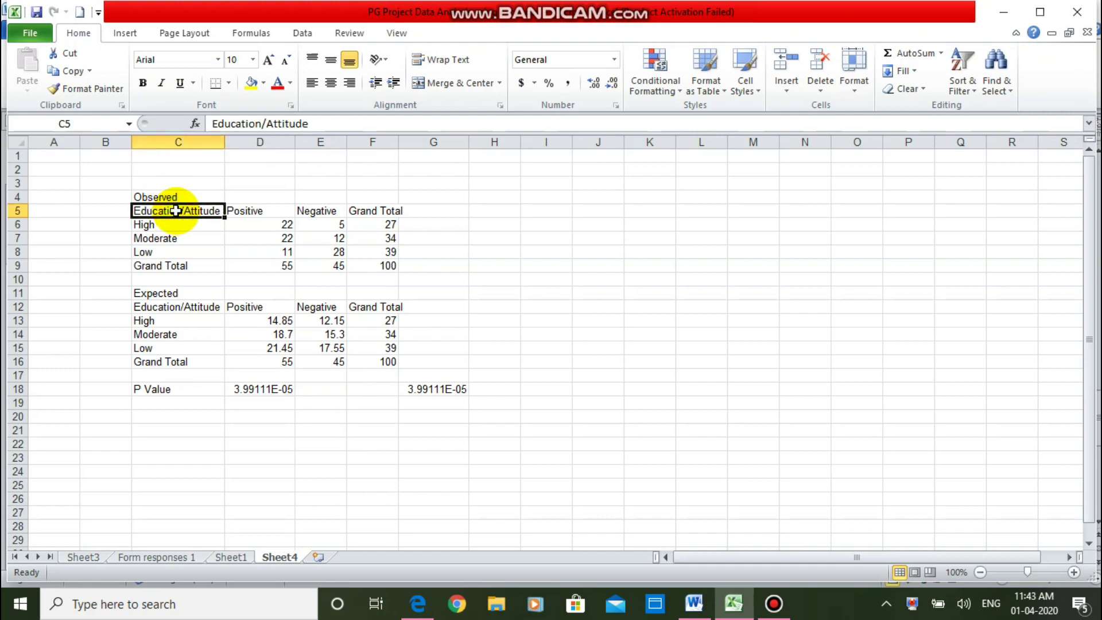
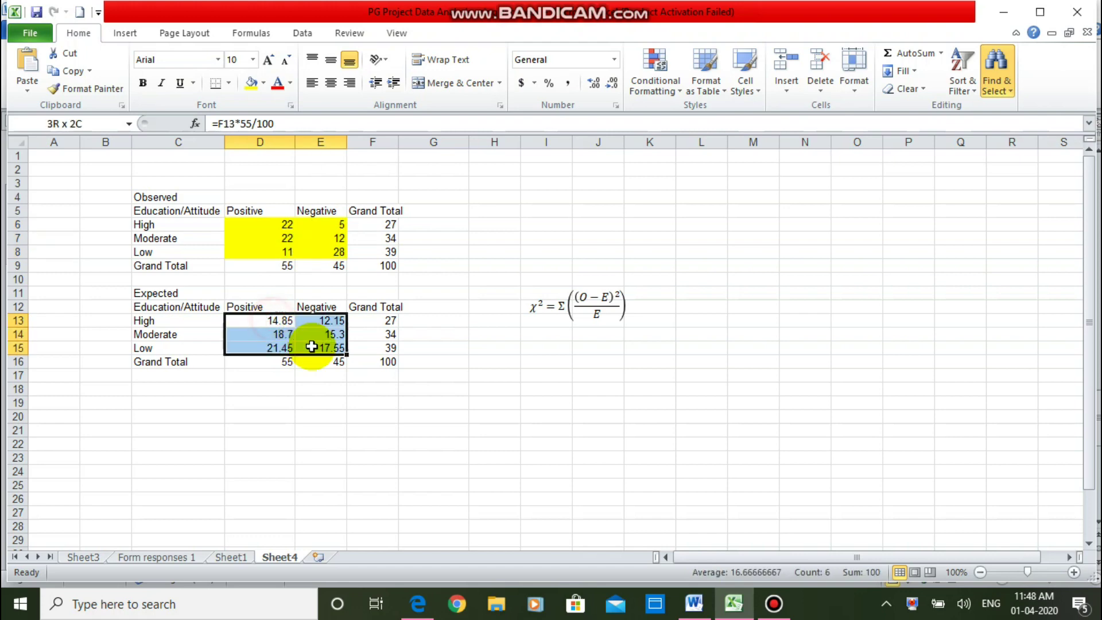
Fill the expected counts in D13:E15 with yellow and mark the tables "O" in B6 and "E" in B14.
left_click(250, 86)
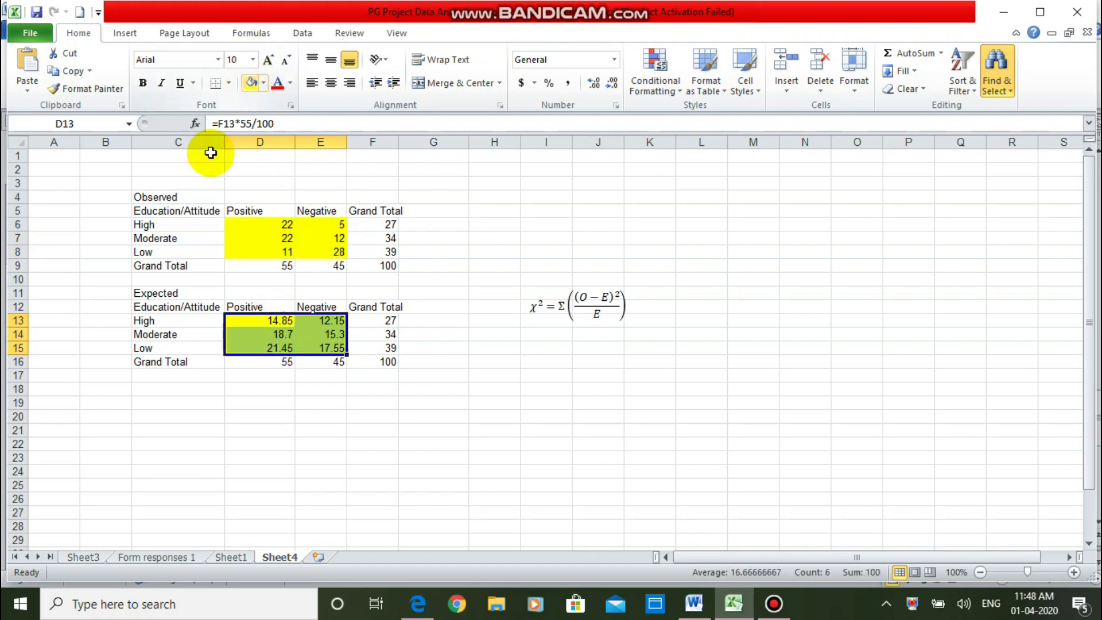
left_click(110, 224)
type("O")
key("Return")
key("Return")
key("Return")
key("Return")
key("Return")
key("Return")
key("Return")
key("Return")
type("E")
key("Return")
Label B20 "O-E" for the differences between observed and expected counts.
key("Return")
key("Return")
key("Return")
key("Return")
key("Return")
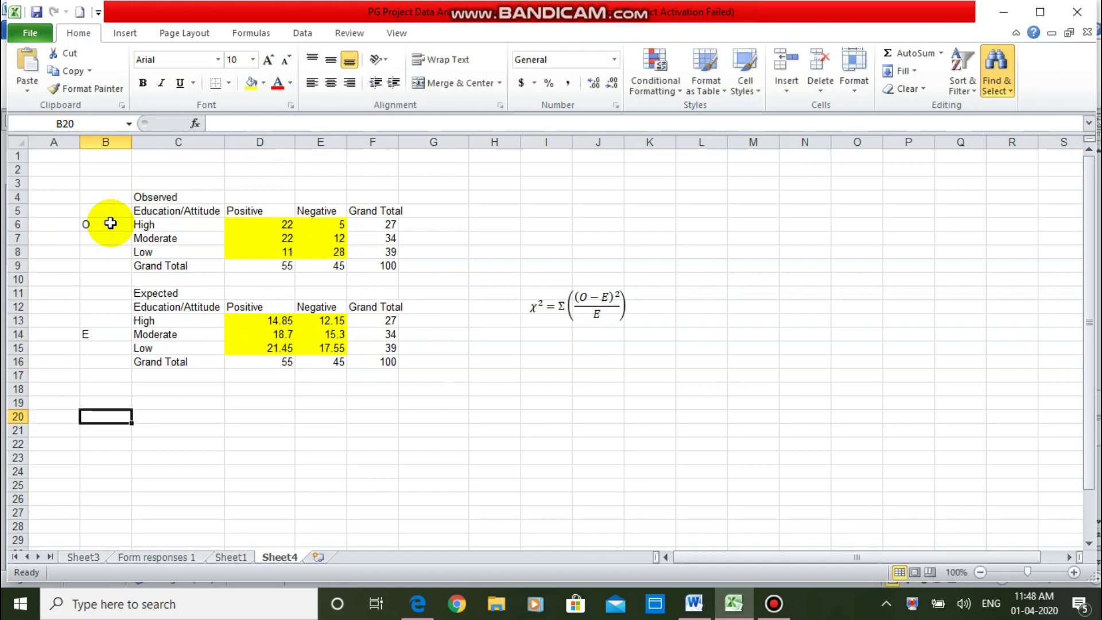
type("O-E")
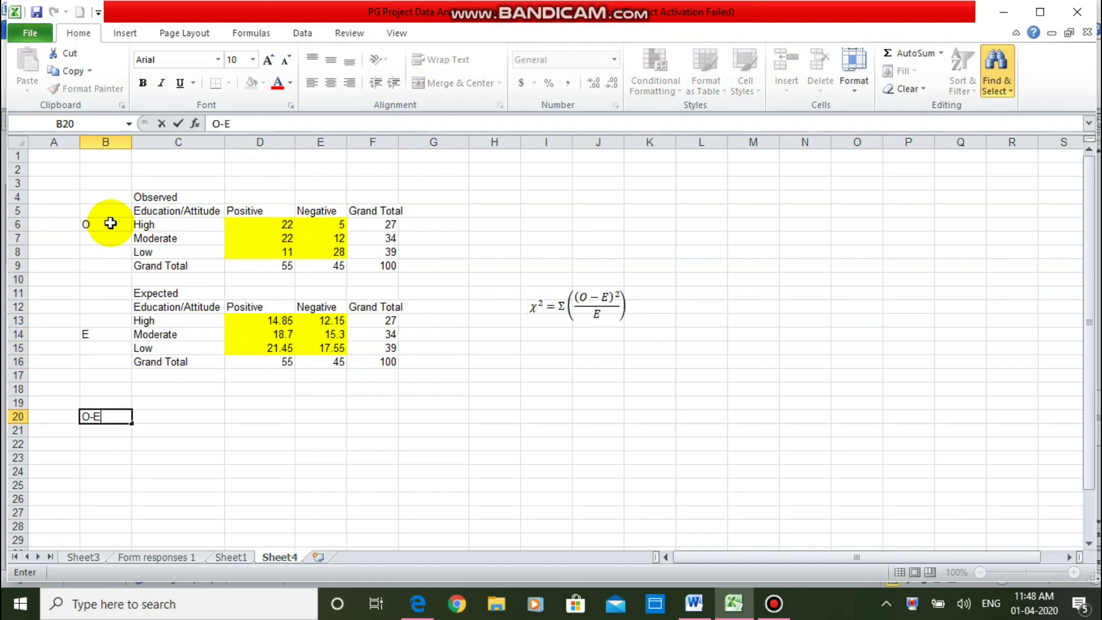
key("Tab")
Calculate observed minus expected by entering =D6-D13 in D20 and filling it across D20:E22.
key("Tab")
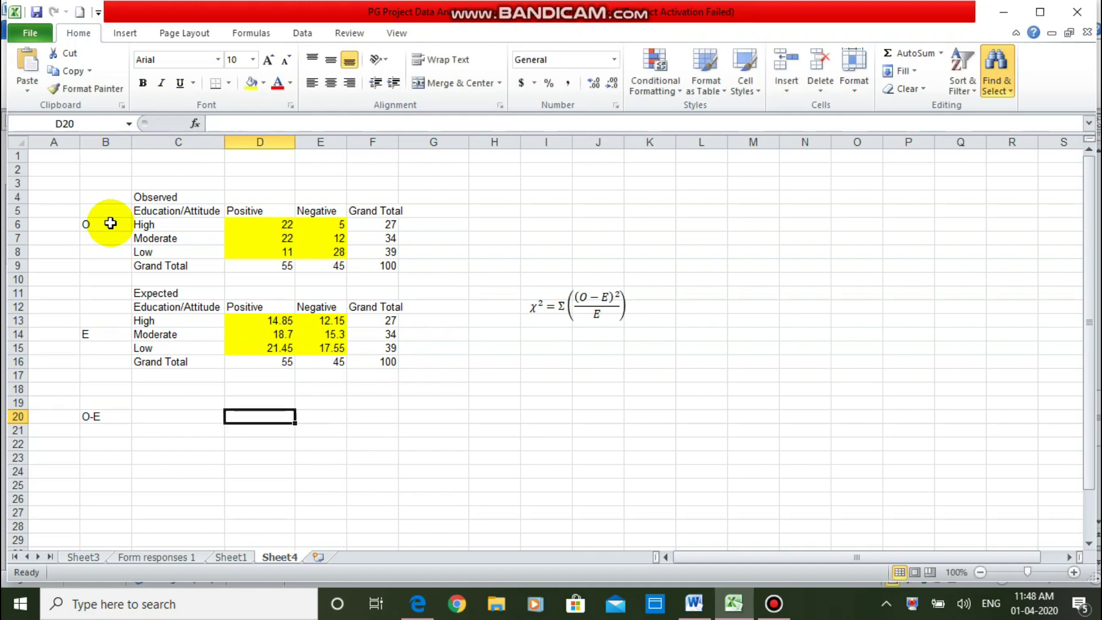
type("=")
left_click(261, 230)
type("-")
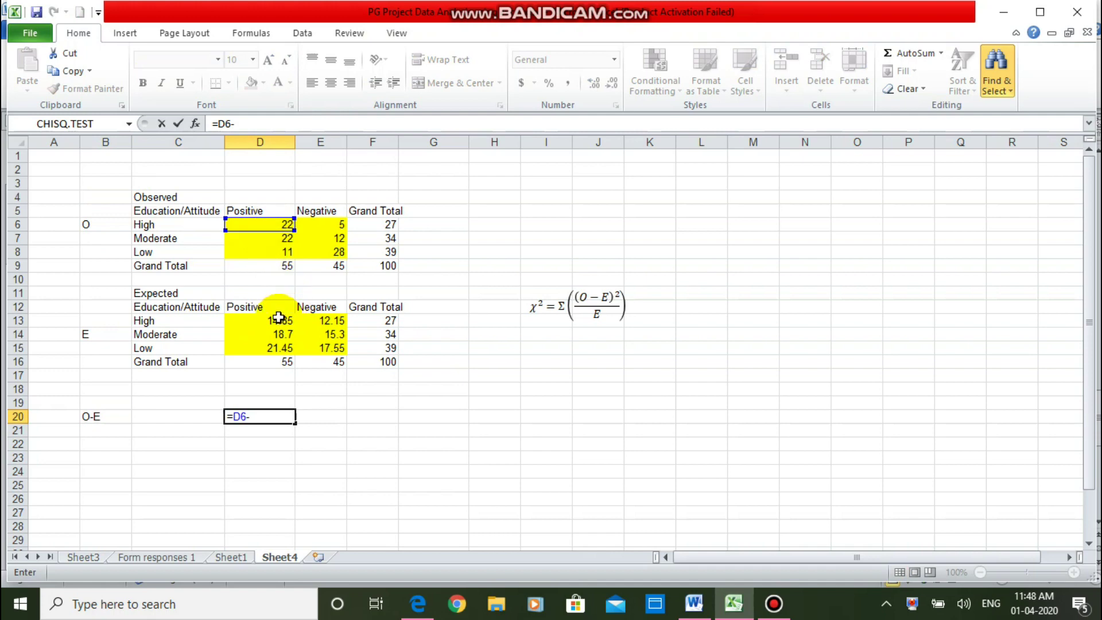
left_click(278, 319)
key("Return")
left_click(276, 415)
left_click_drag(296, 425, 349, 452)
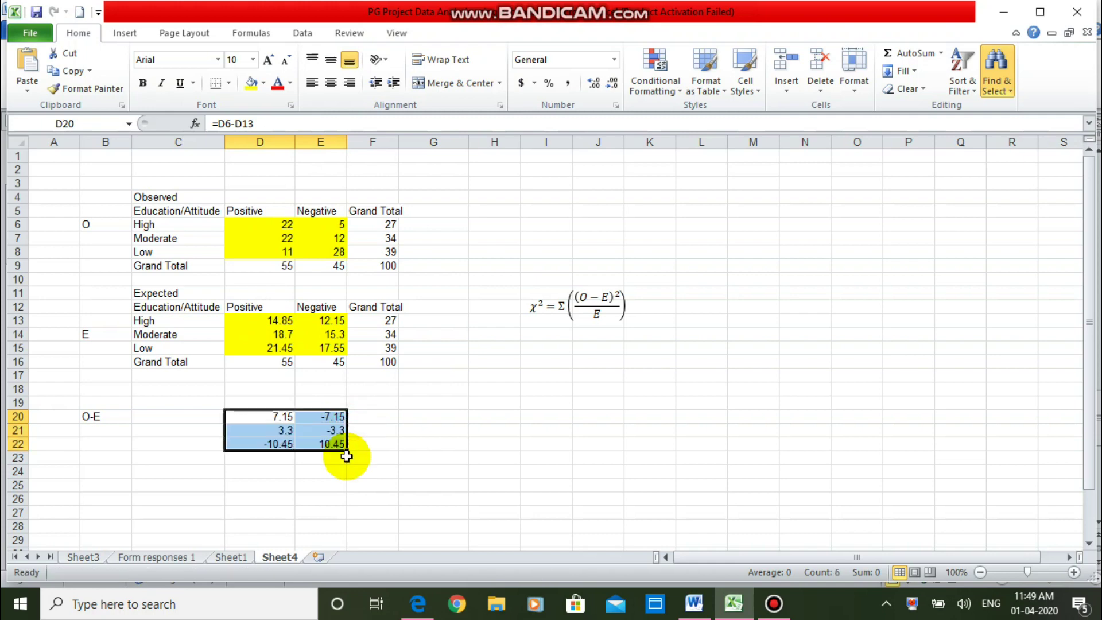
Label B24 "O-E Sqr" and square the differences with =D20*D20 in D24, filled across D24:E26.
left_click(106, 471)
type("O-E Sq")
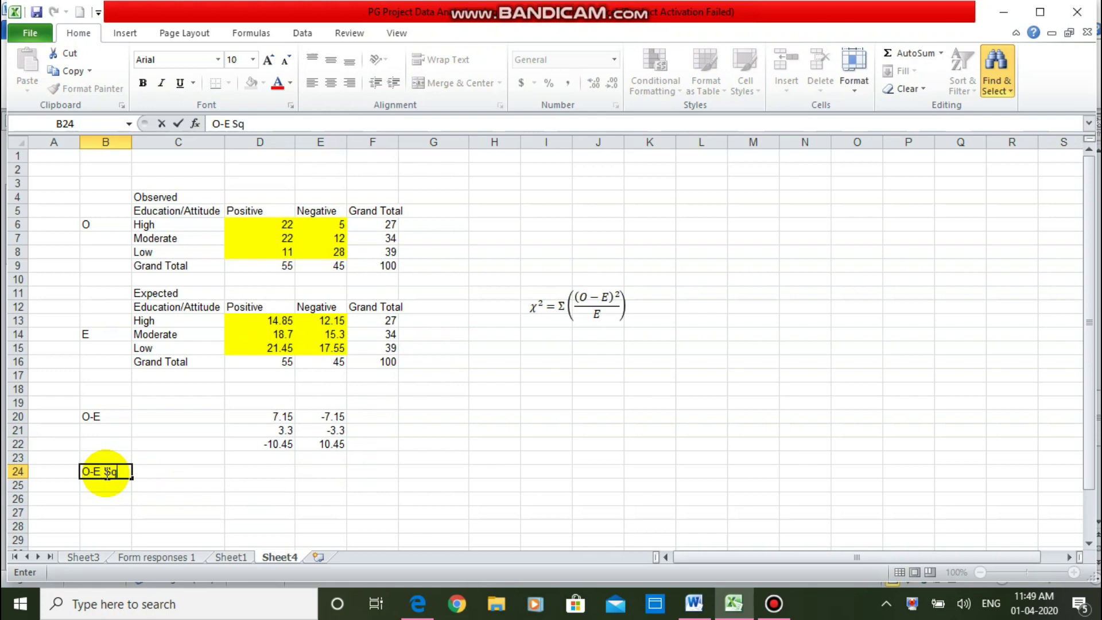
key("Tab")
key("Tab")
type("=")
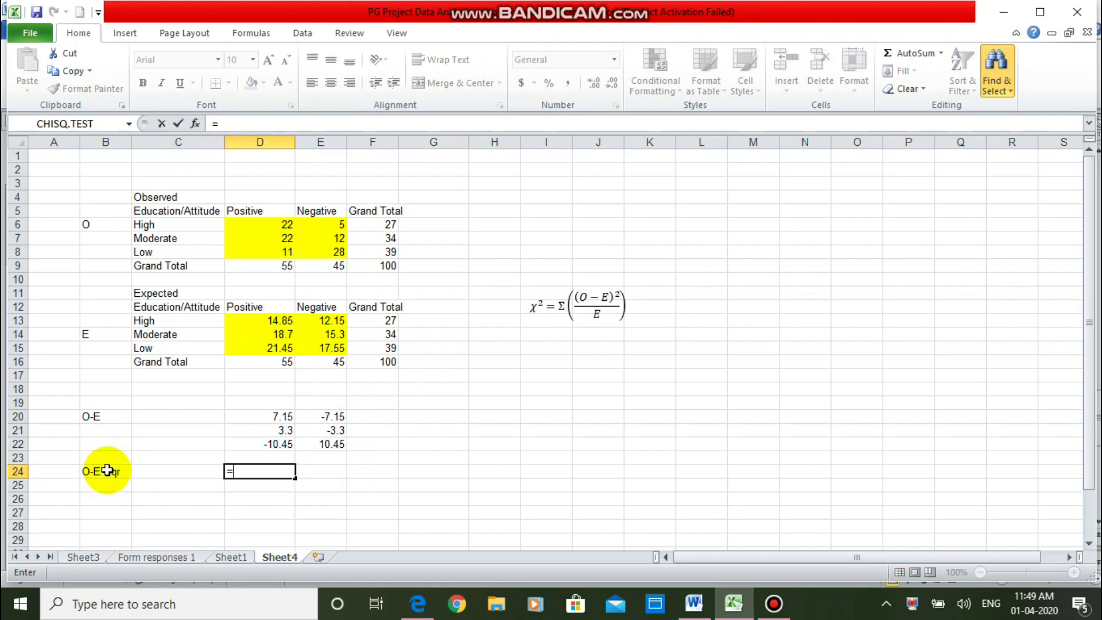
left_click(286, 415)
type("*")
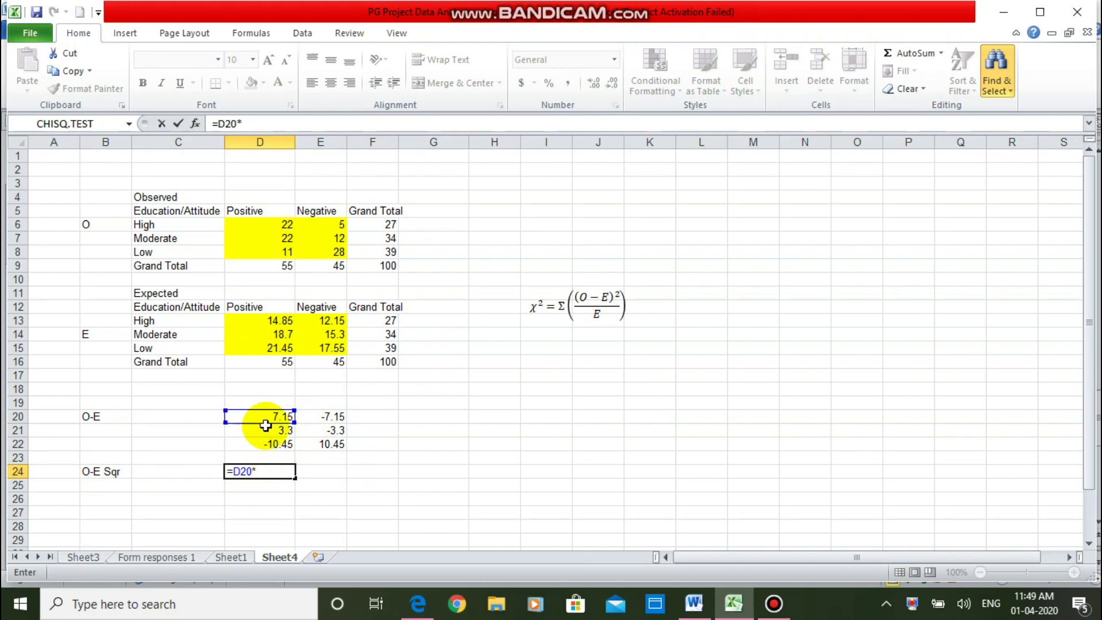
left_click(265, 414)
key("Return")
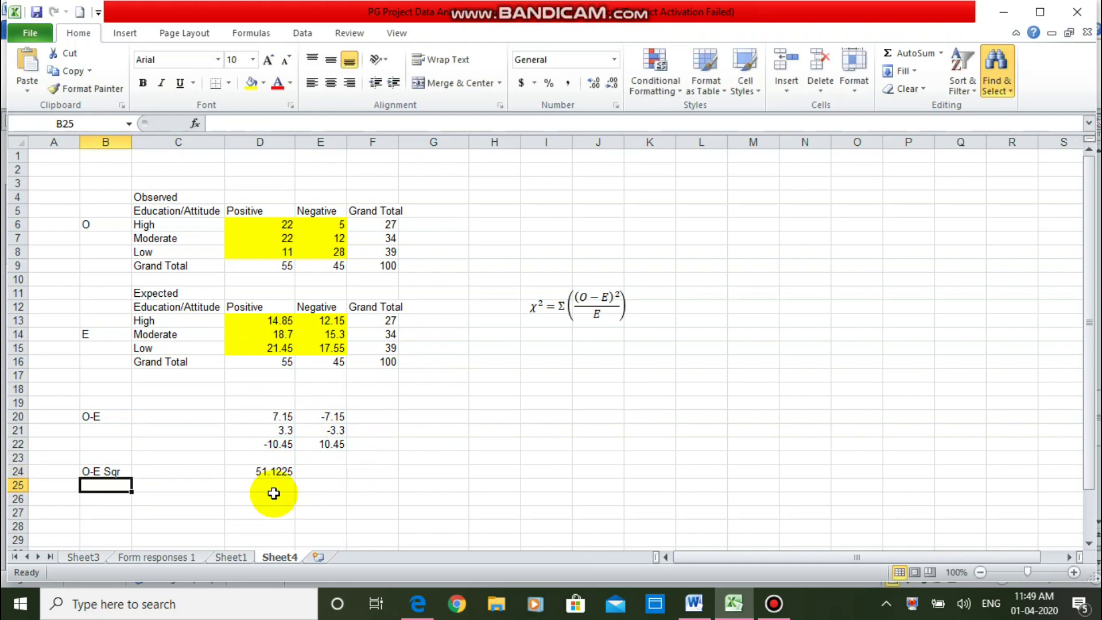
left_click(270, 472)
left_click_drag(295, 477, 346, 501)
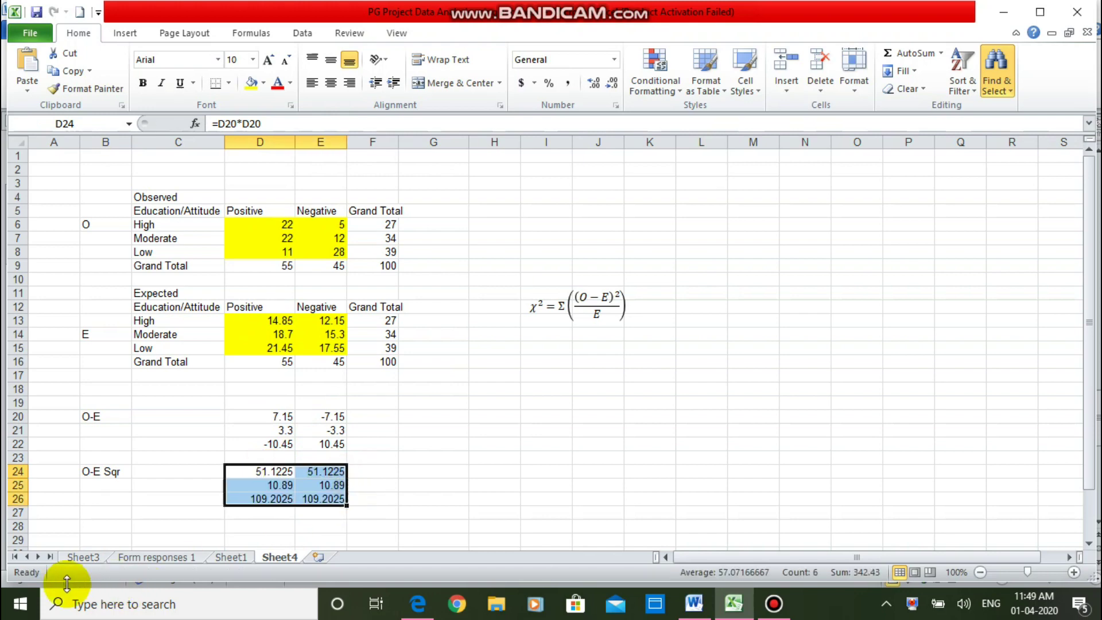
Label B28 "O-E sqr/E" and divide the squared differences by the expected counts with =D24/D13 in D28, filled across D28:E30.
left_click(103, 527)
type("O-E sqr/E")
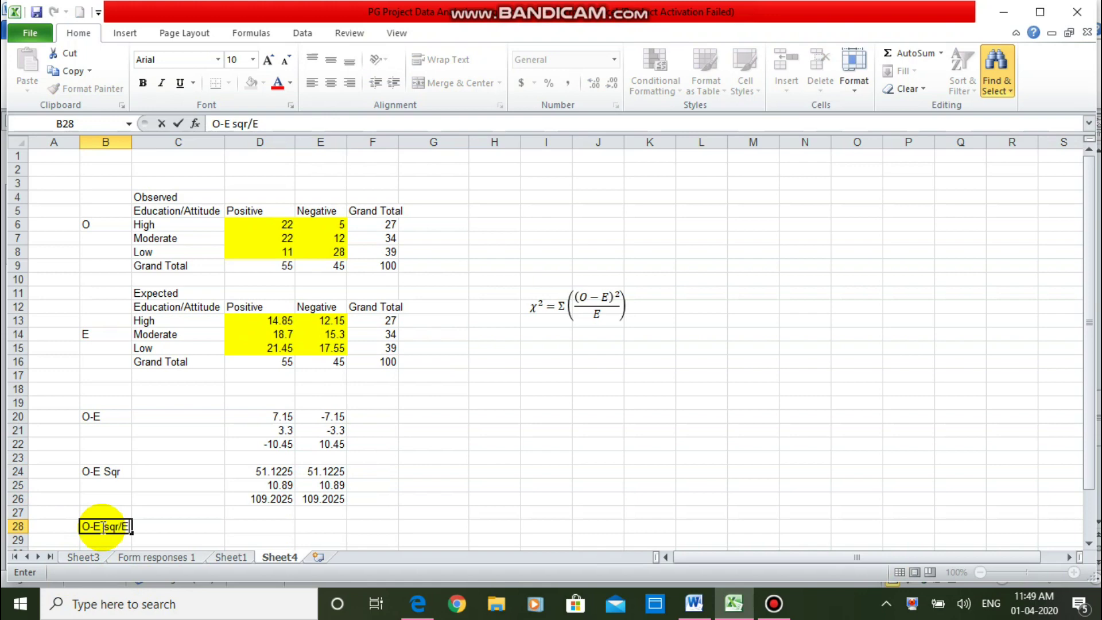
key("Tab")
key("Tab")
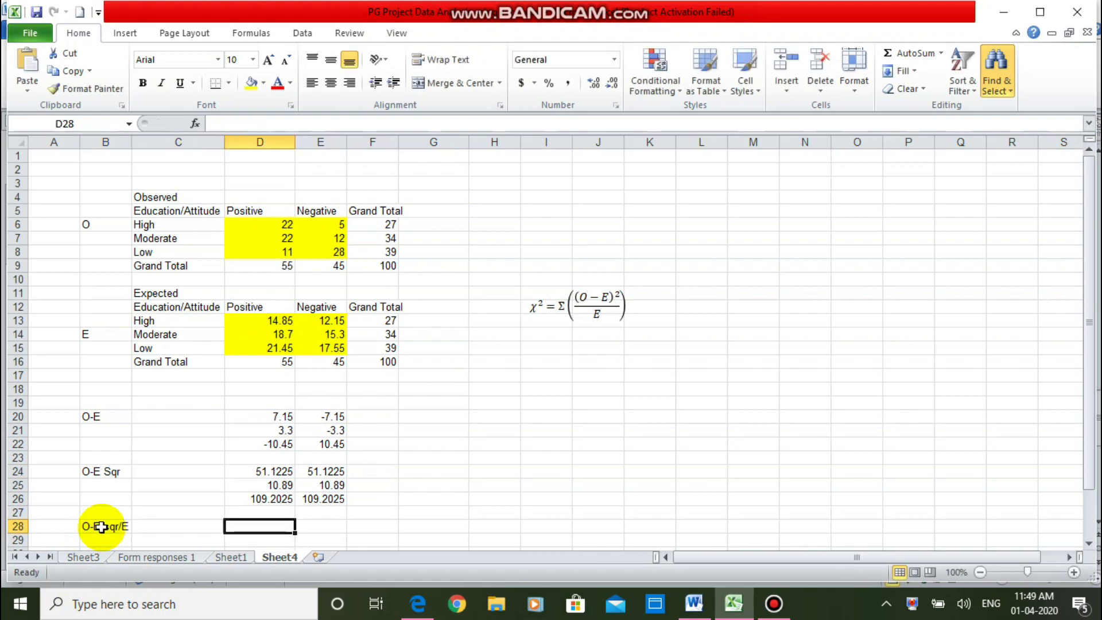
type("=")
left_click(272, 472)
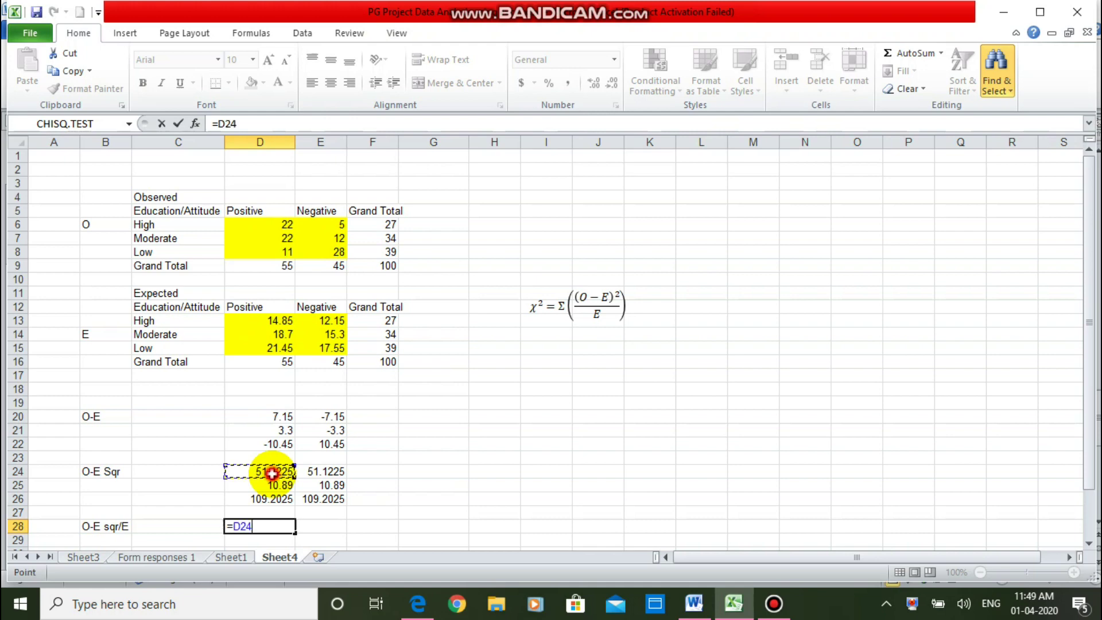
type("/")
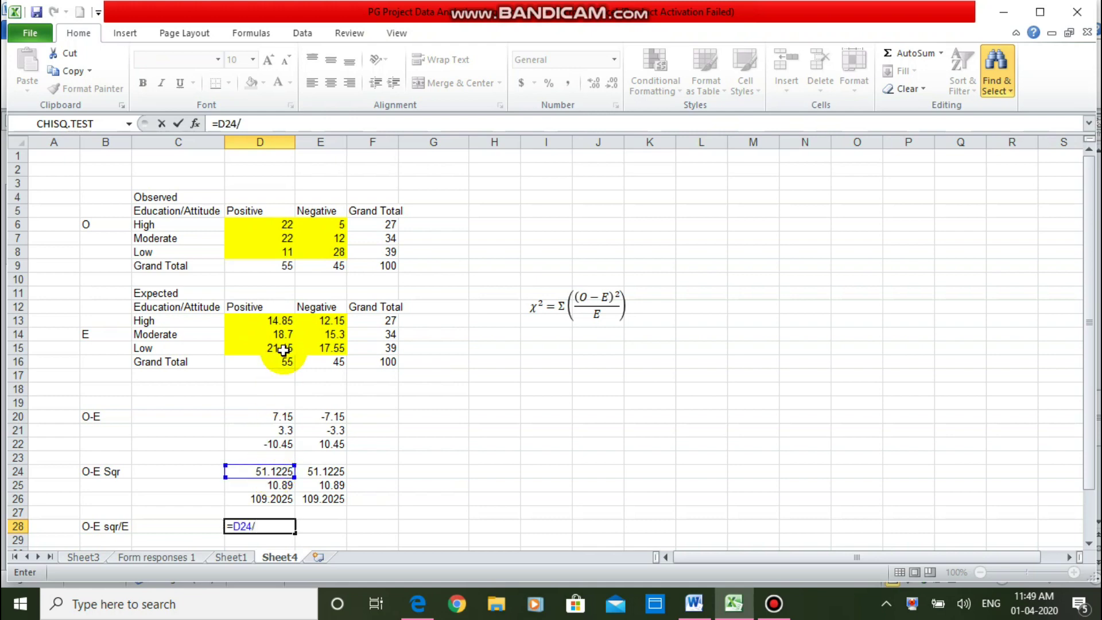
left_click(278, 320)
key("Return")
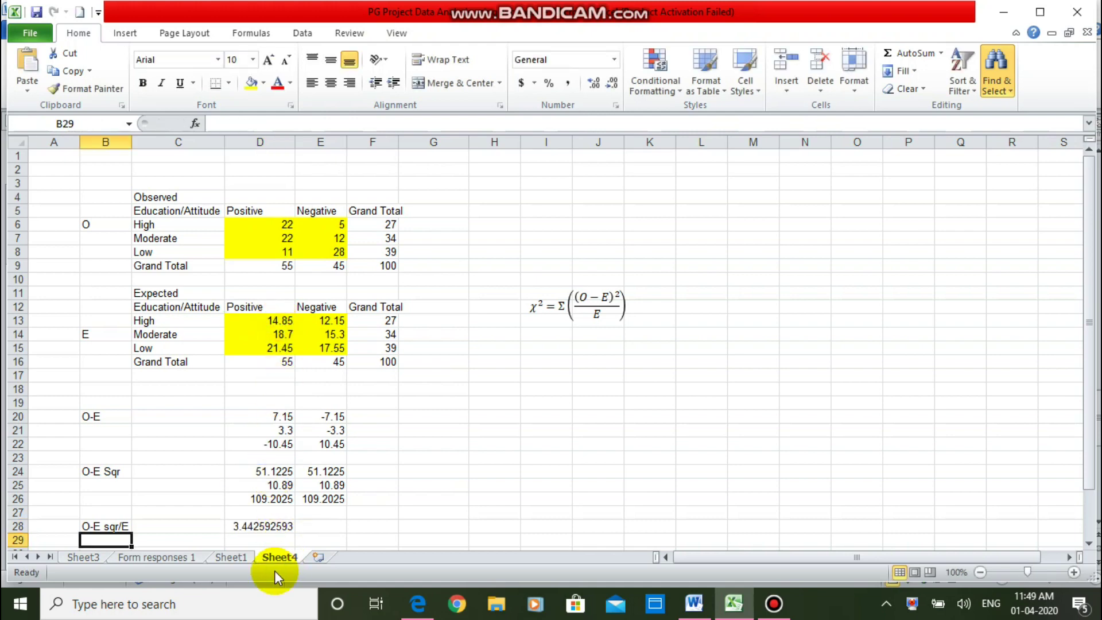
left_click(274, 527)
left_click_drag(295, 533, 348, 513)
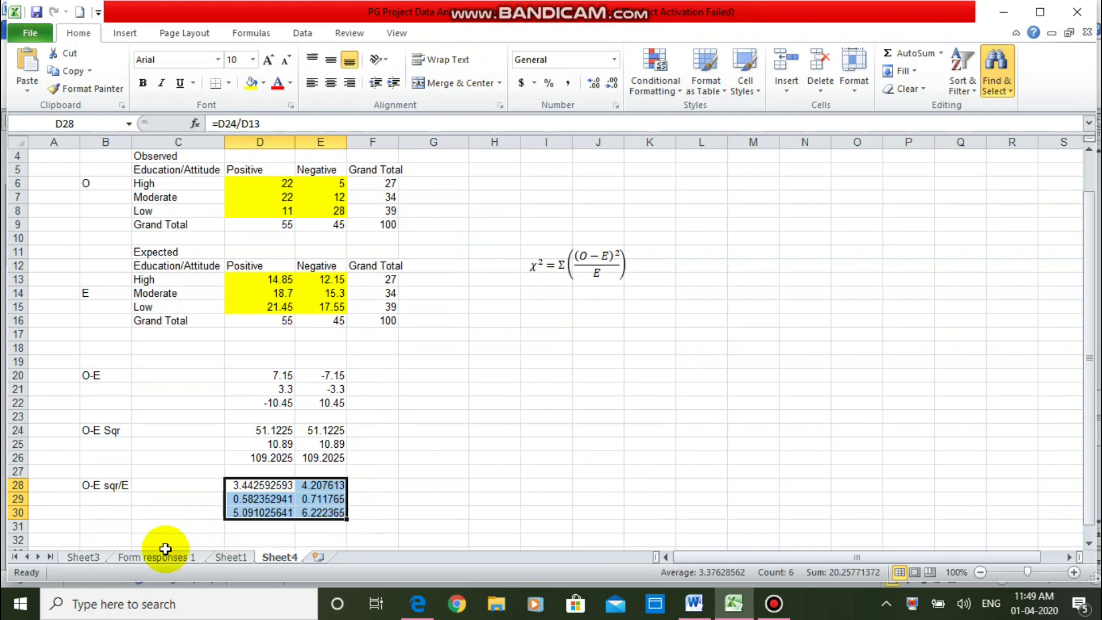
Label C32 "Chi Statistic" and total the O-E sqr/E values with =SUM(D28:E30) in D32.
left_click(172, 525)
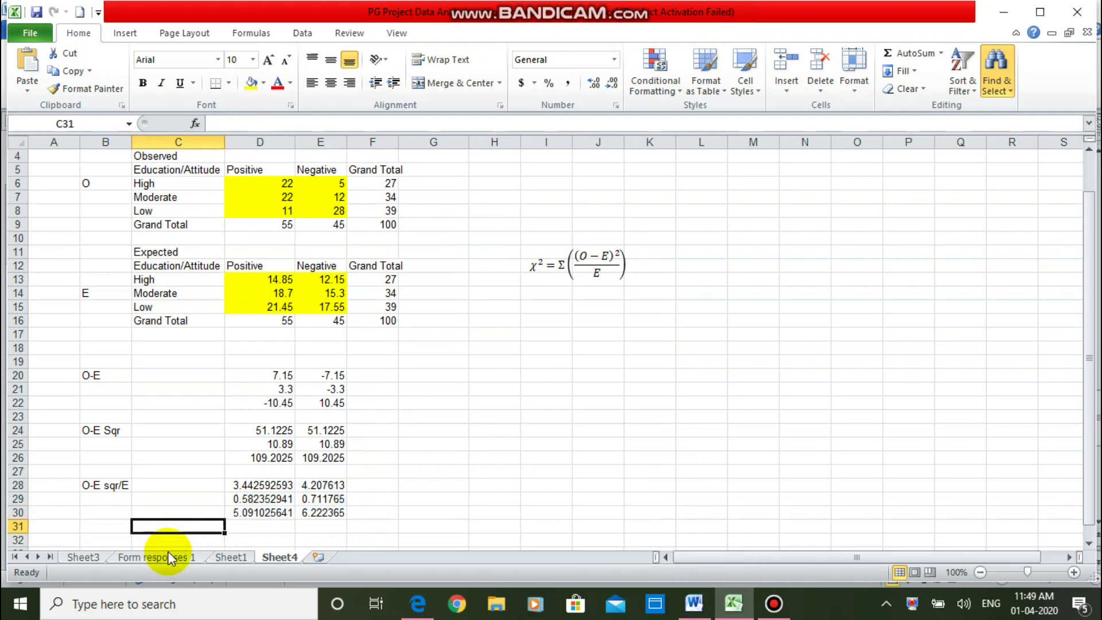
key("Down")
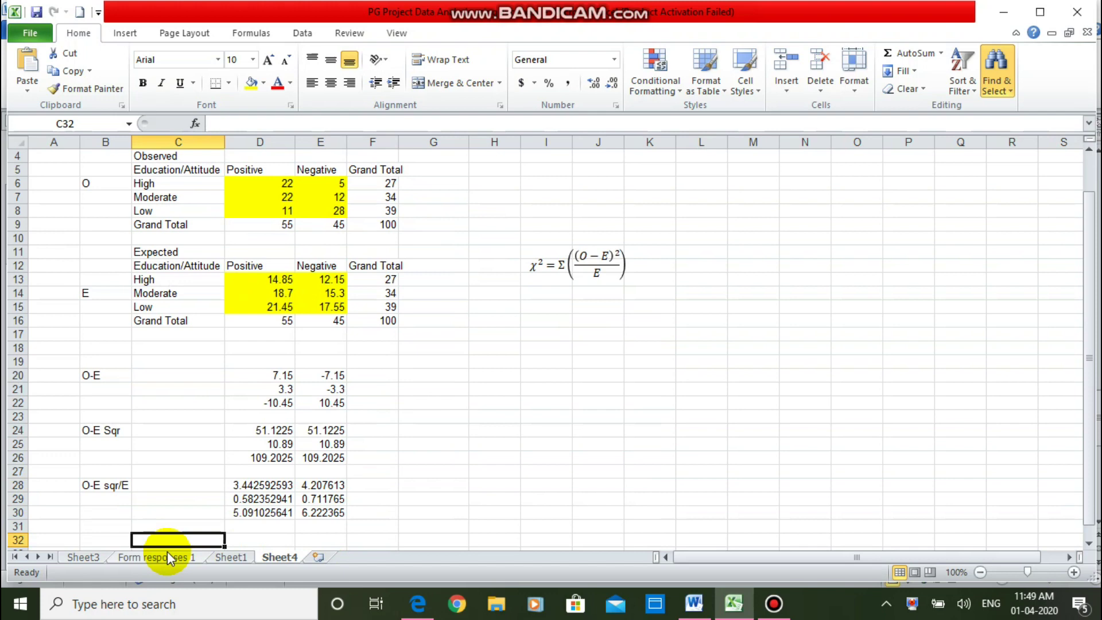
type("C")
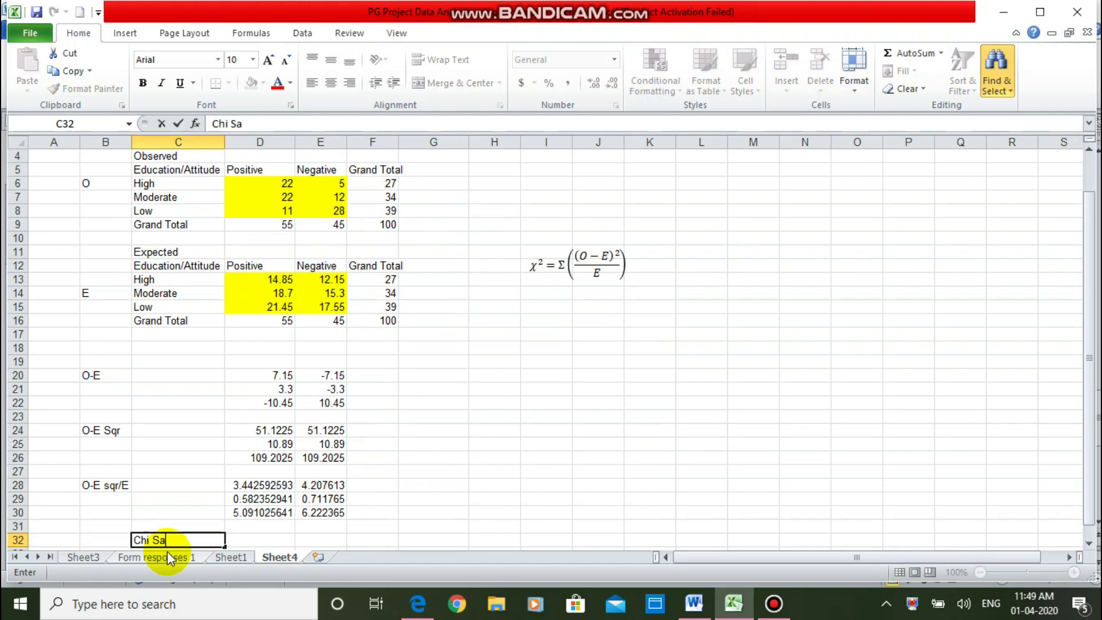
type("hi Statistic")
key("Tab")
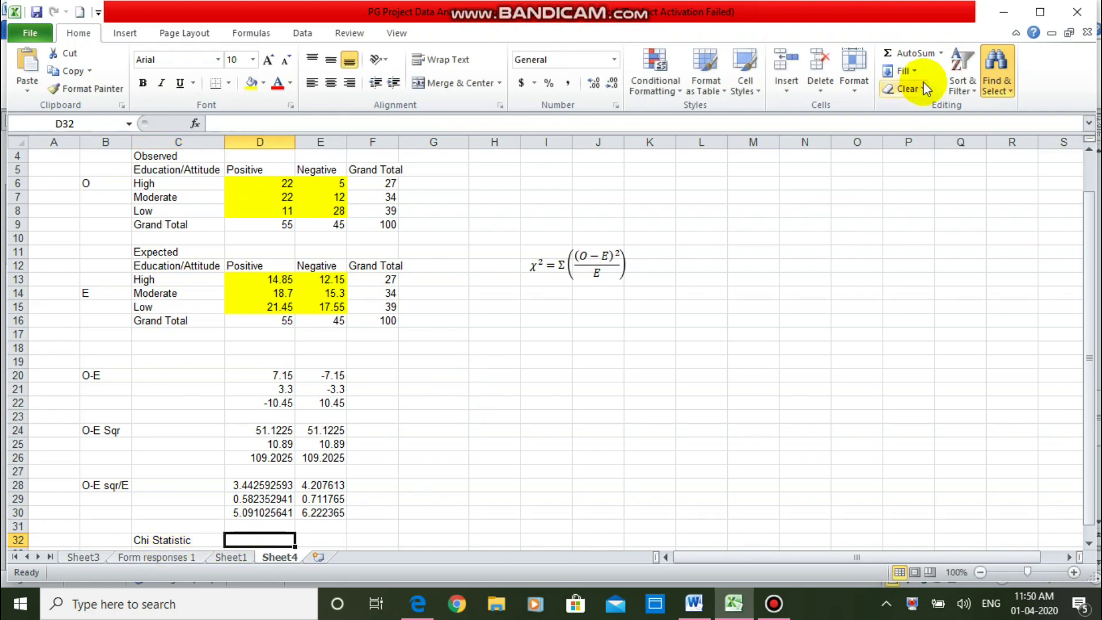
left_click(910, 54)
left_click(257, 486)
left_click_drag(257, 487, 319, 510)
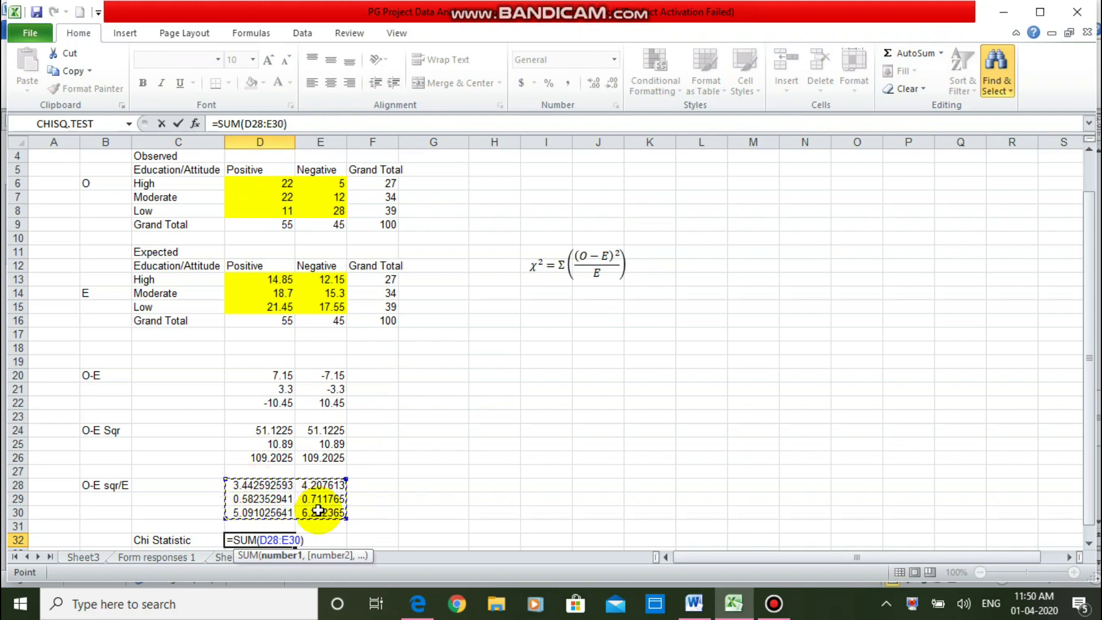
key("Return")
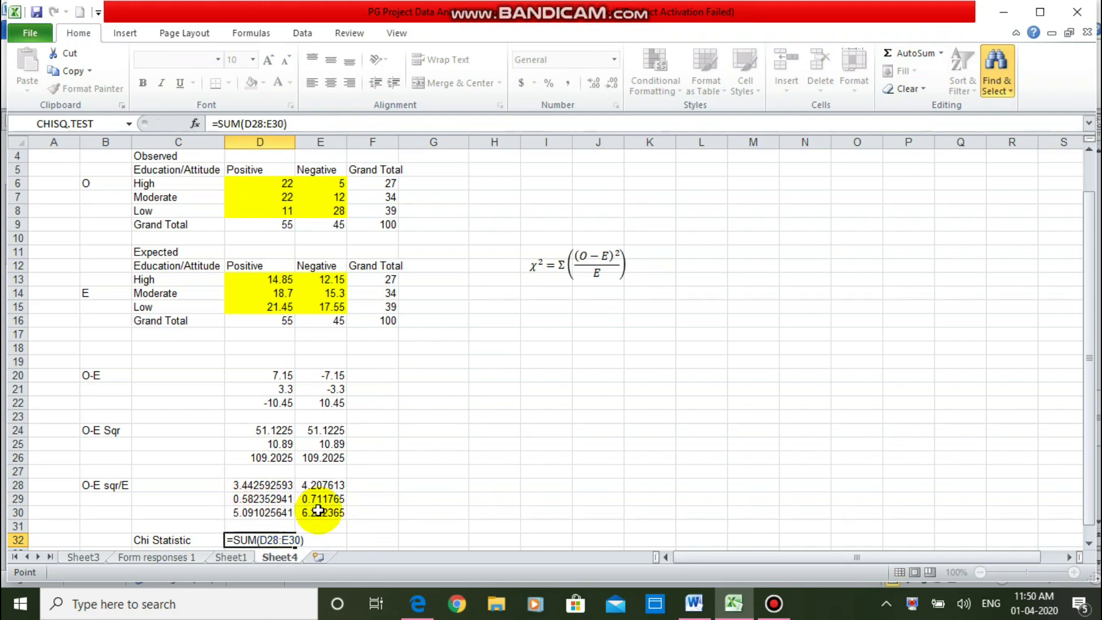
key("Up")
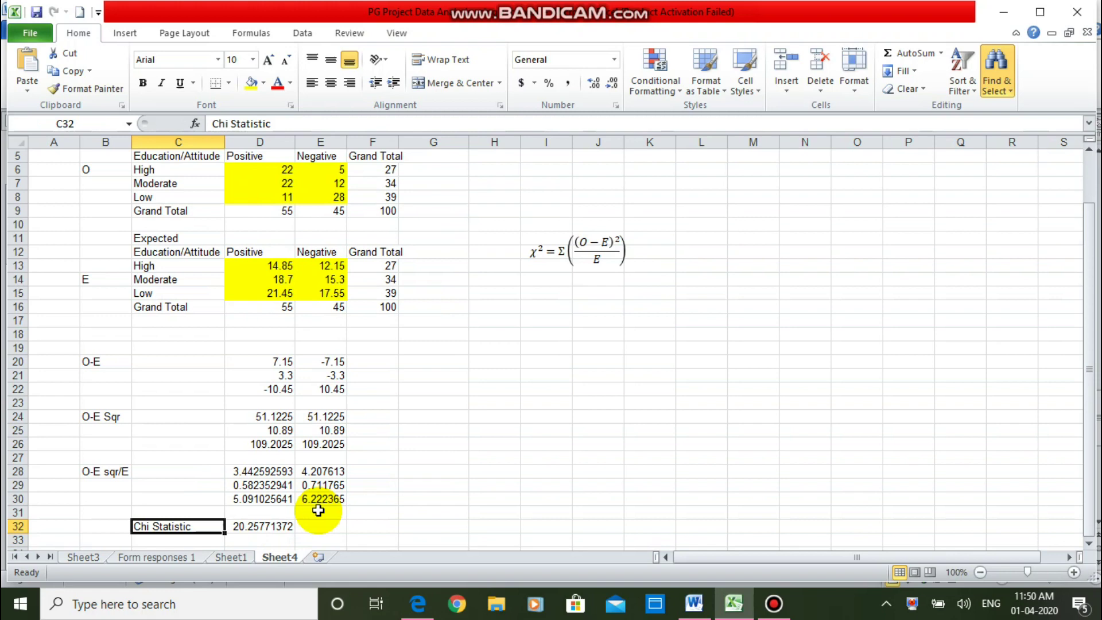
Label C33 "Critical Value(5%)" below the chi statistic.
key("Right")
key("Left")
key("Down")
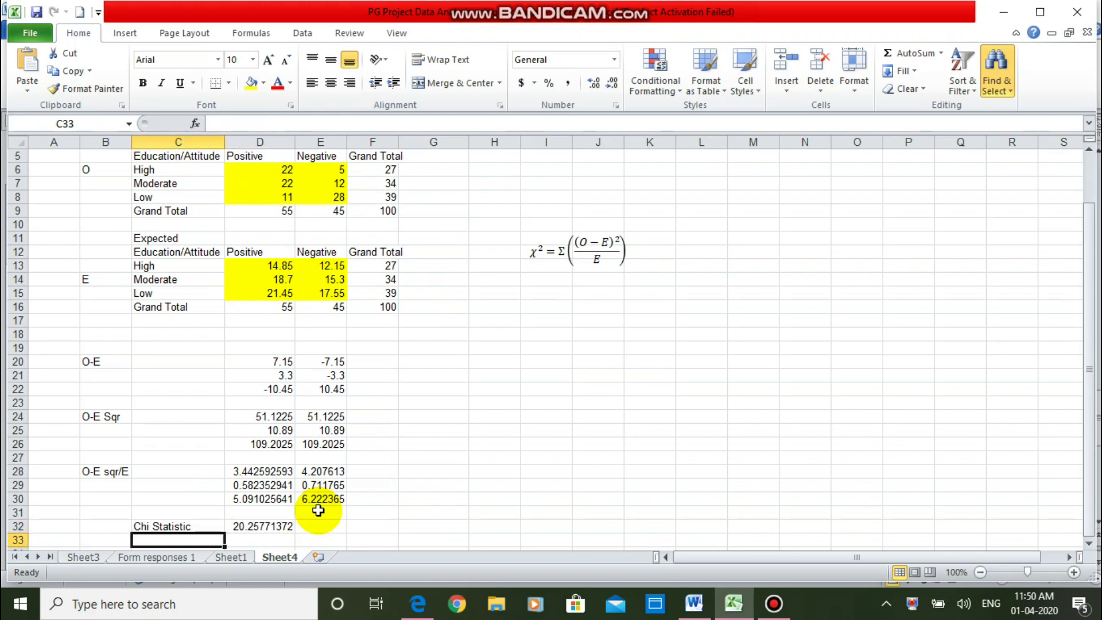
type("Critical Value")
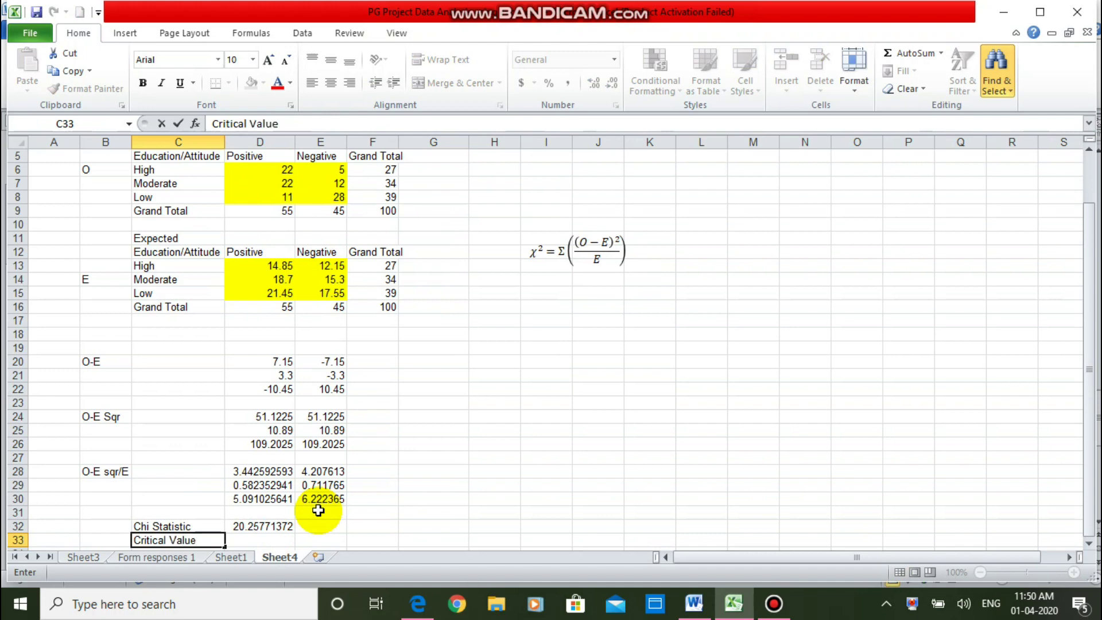
key("Tab")
key("Left")
key("F2")
type("(5%)")
key("Tab")
Label G28 "DF" and calculate the degrees of freedom with =(2-1)*(3-1) in H28.
key("Tab")
key("Tab")
key("Tab")
key("Up")
key("Up")
key("Up")
key("Up")
key("Up")
type("DF")
key("Tab")
type("=(")
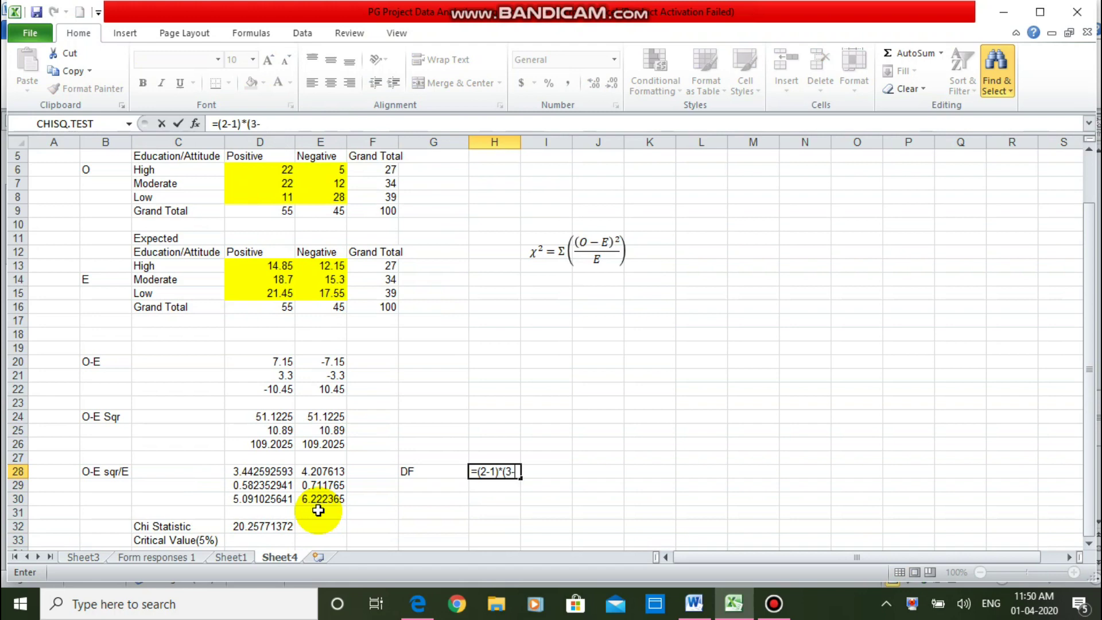
key("Return")
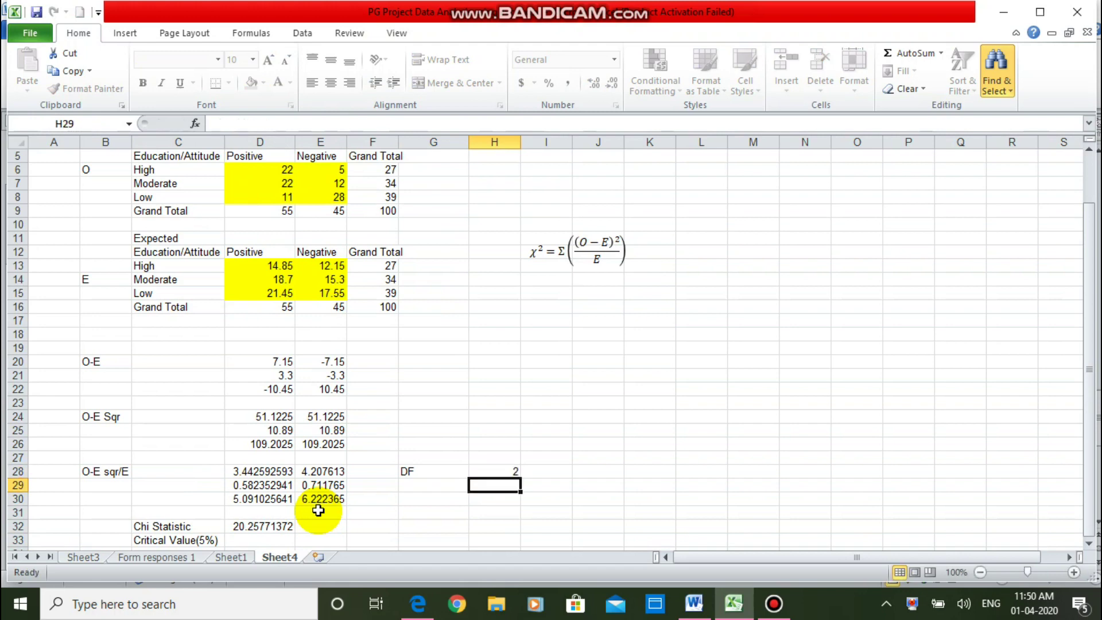
key("Up")
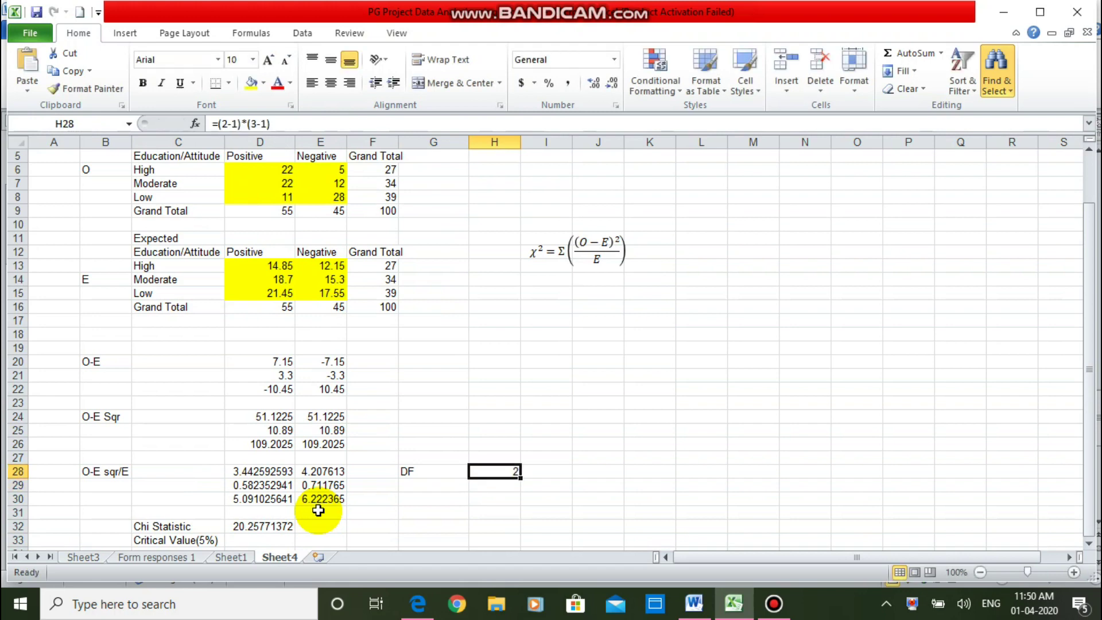
Enter the critical value 5.99 in D33.
left_click(257, 539)
type("5.99")
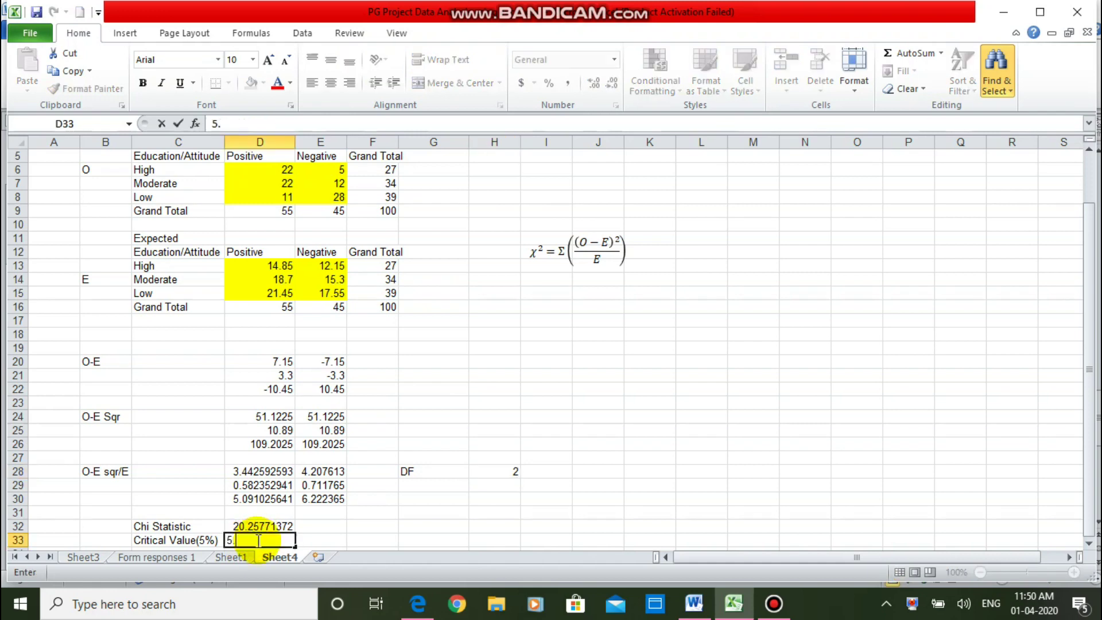
key("Return")
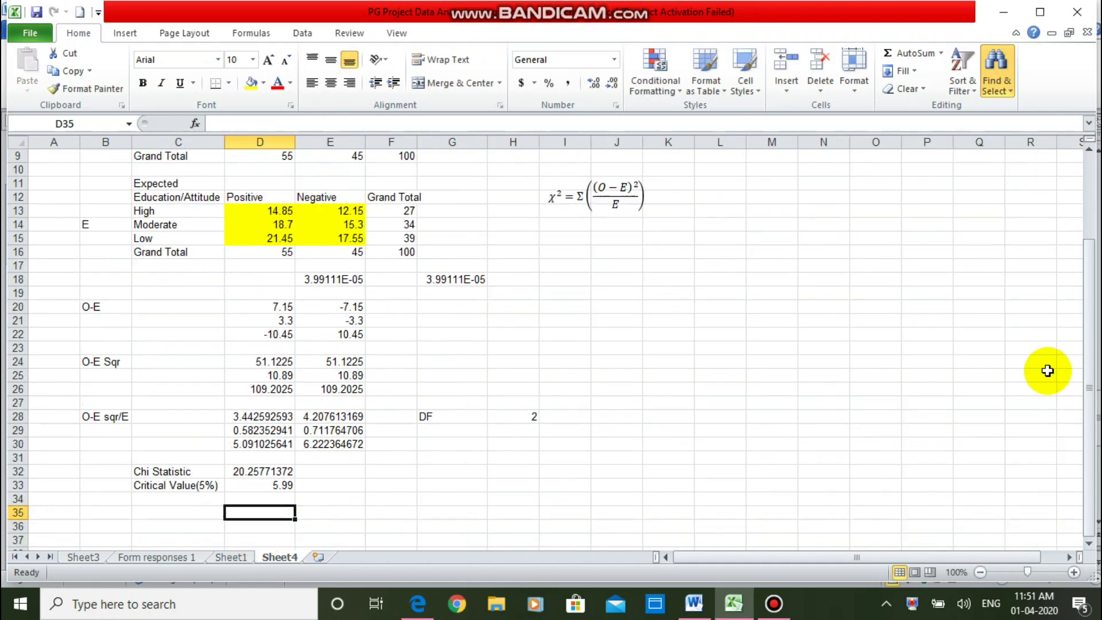
Label C34 "P Value" and enter 0.00003 in D34, referring to the full p-value stored in G18.
left_click(180, 497)
type("P")
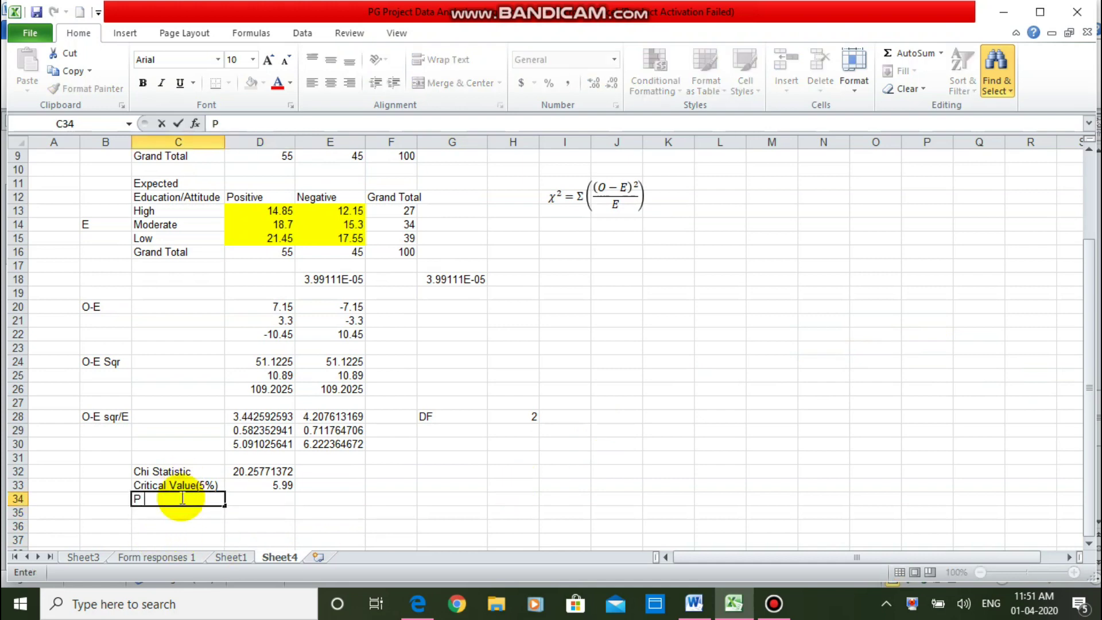
type(" Value")
key("Tab")
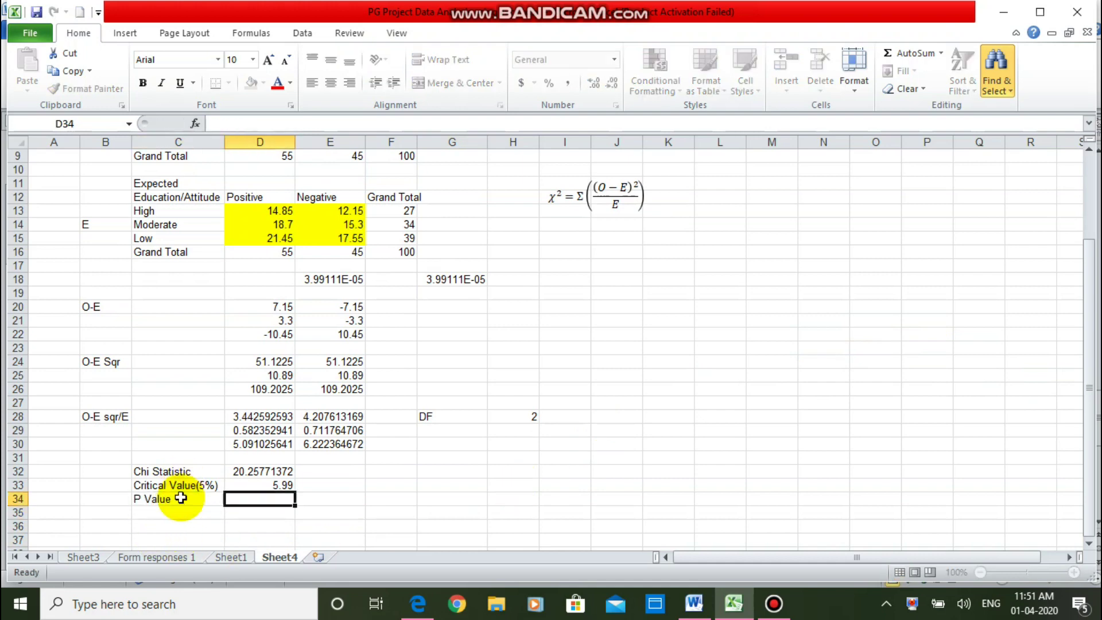
left_click(460, 281)
double_click(459, 280)
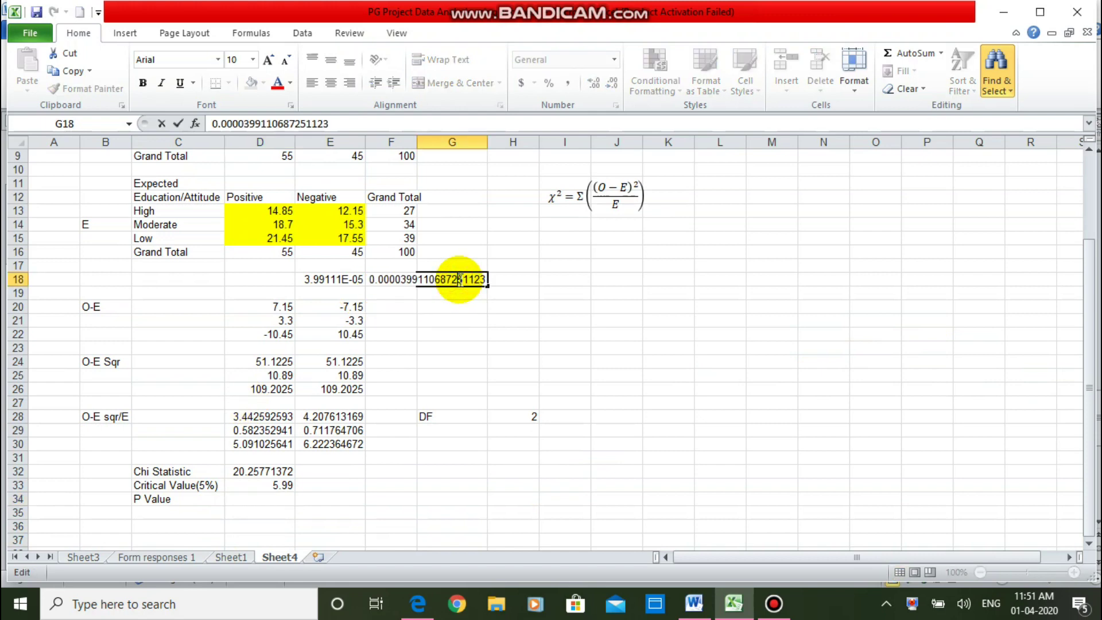
left_click(267, 499)
type("0.00")
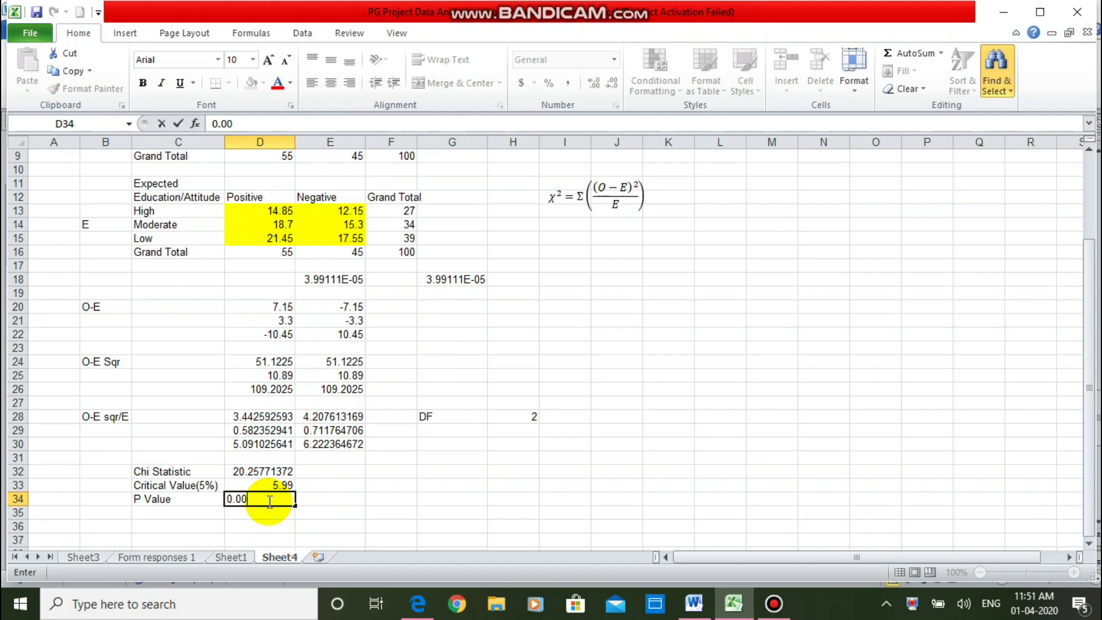
type("003")
key("Return")
Label C35 "Decision" and record "Reject null hypothesis" in D35.
key("Left")
type("Deci")
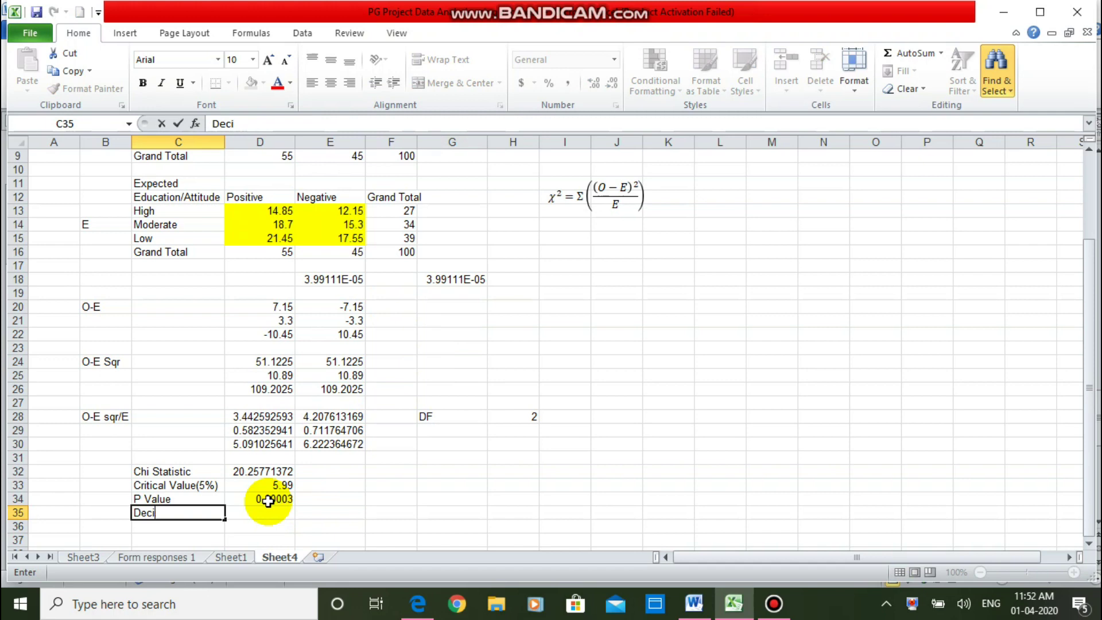
type("osion")
key("Tab")
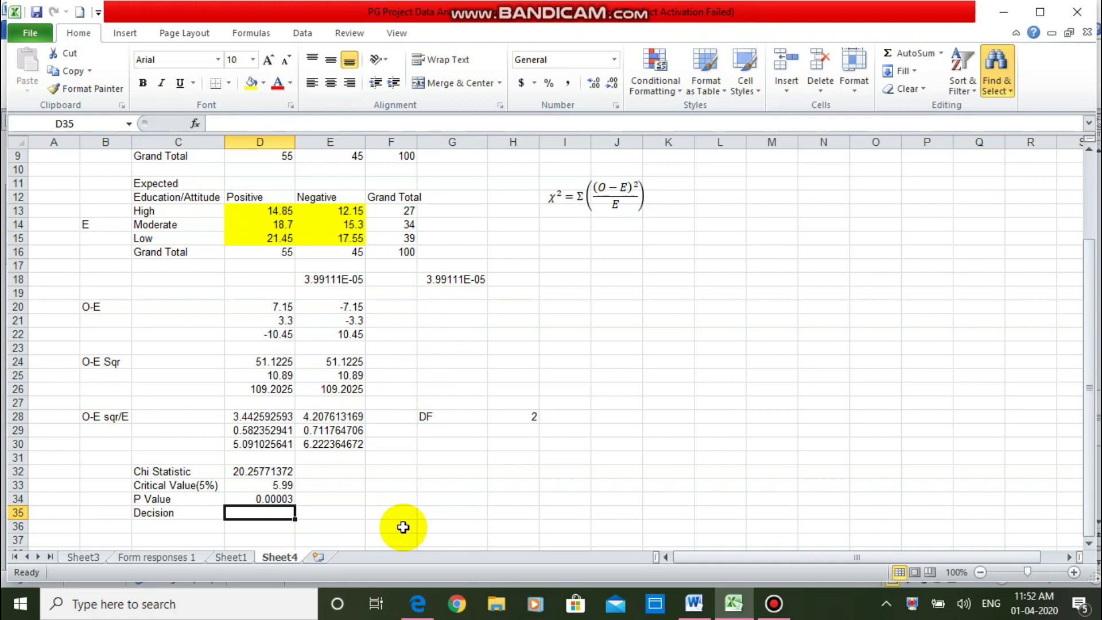
type("Rejec")
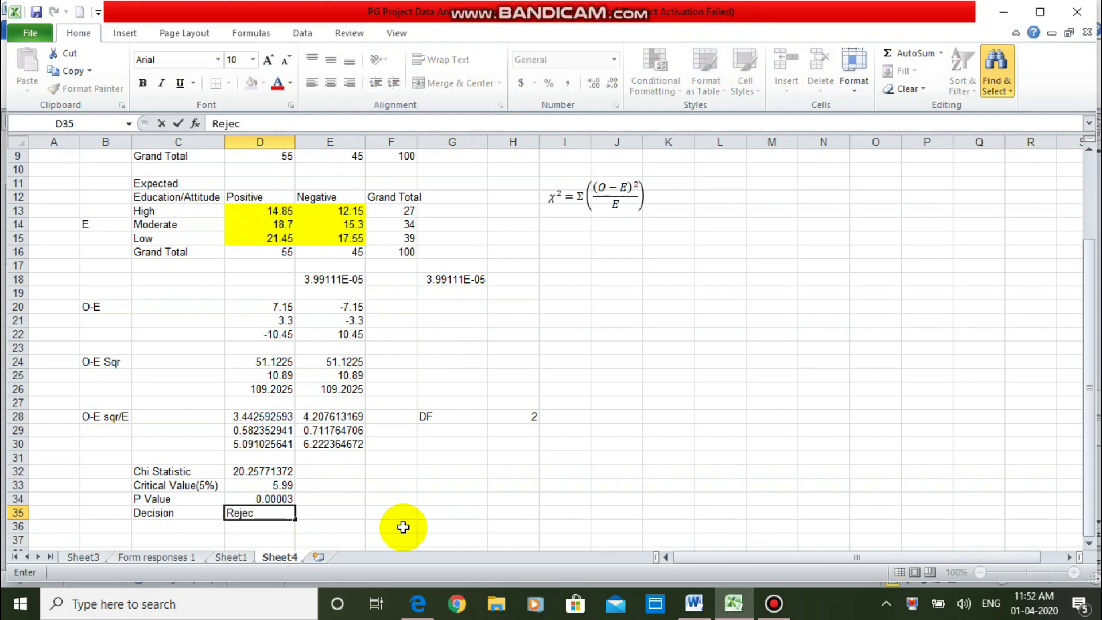
type("t null hypothesis")
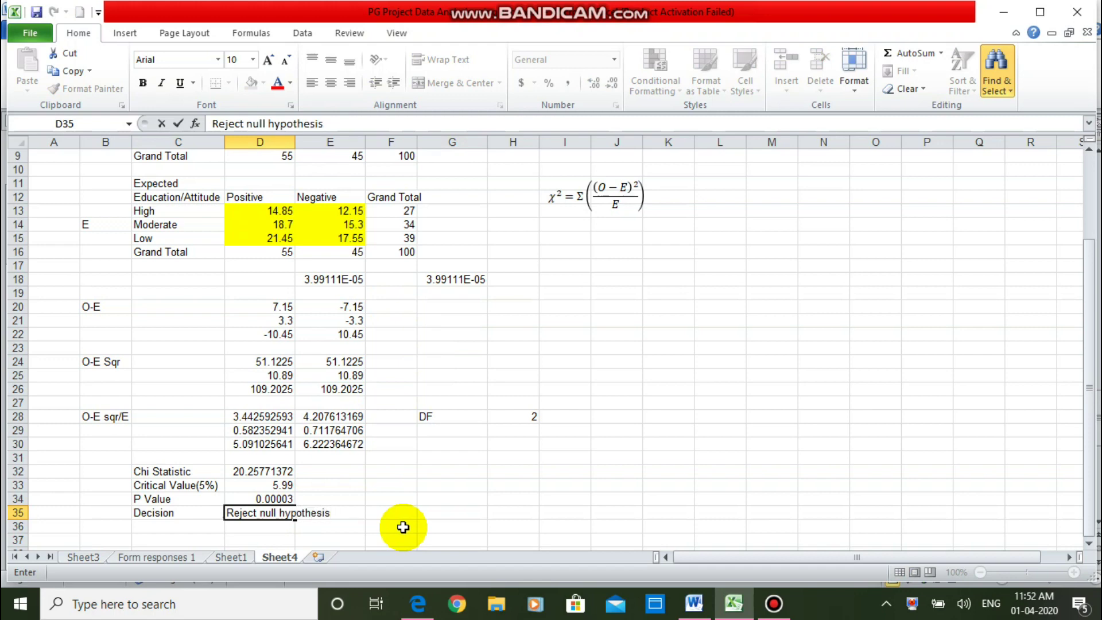
key("Return")
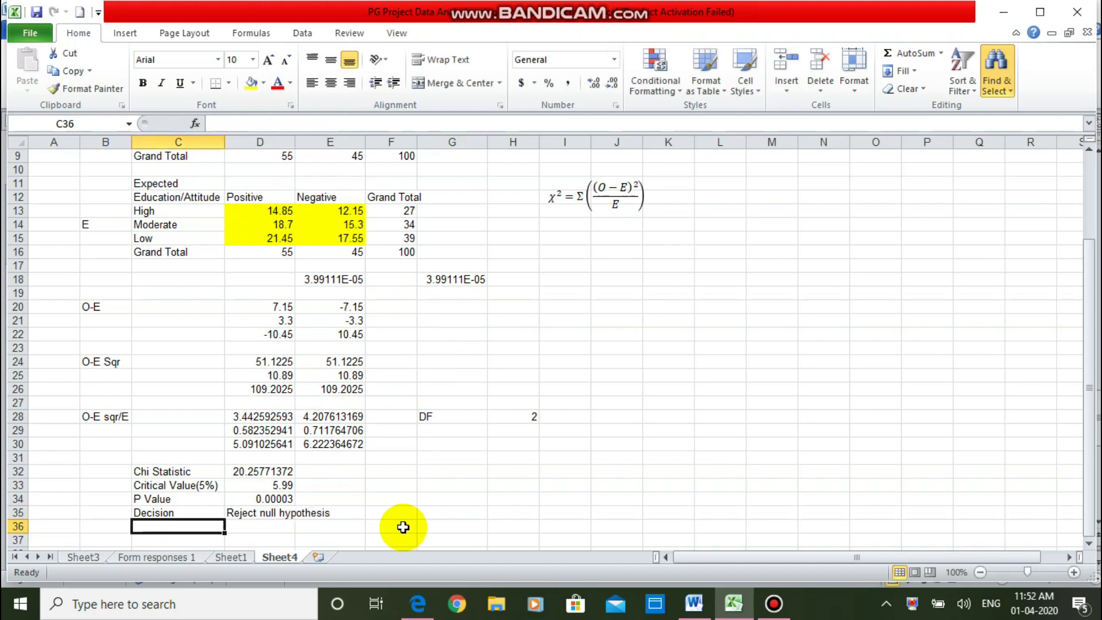
left_click(276, 470)
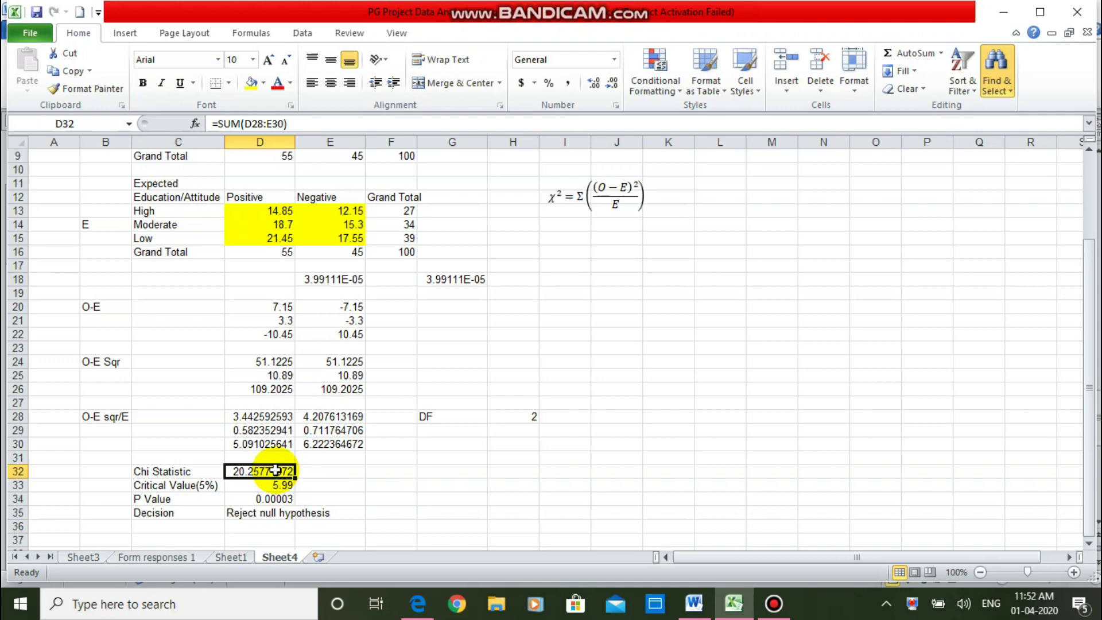
left_click(270, 485)
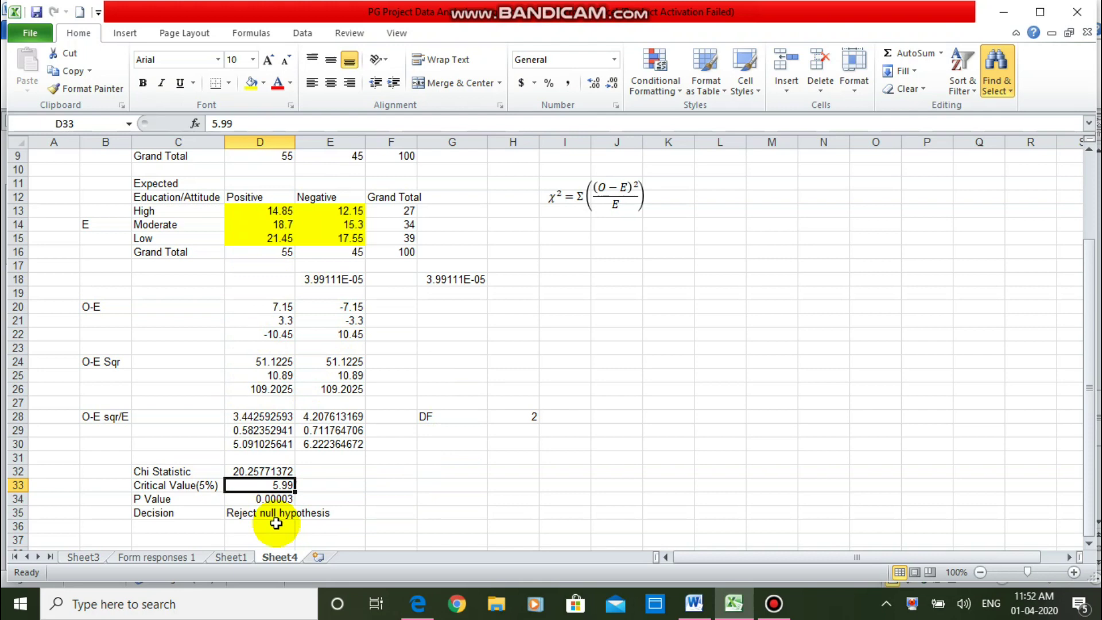
Apply the formatting of the Sheet3 pivot table A4:D8 to the expected frequency table C12:F16 on Sheet4, pasting formats only.
left_click(90, 556)
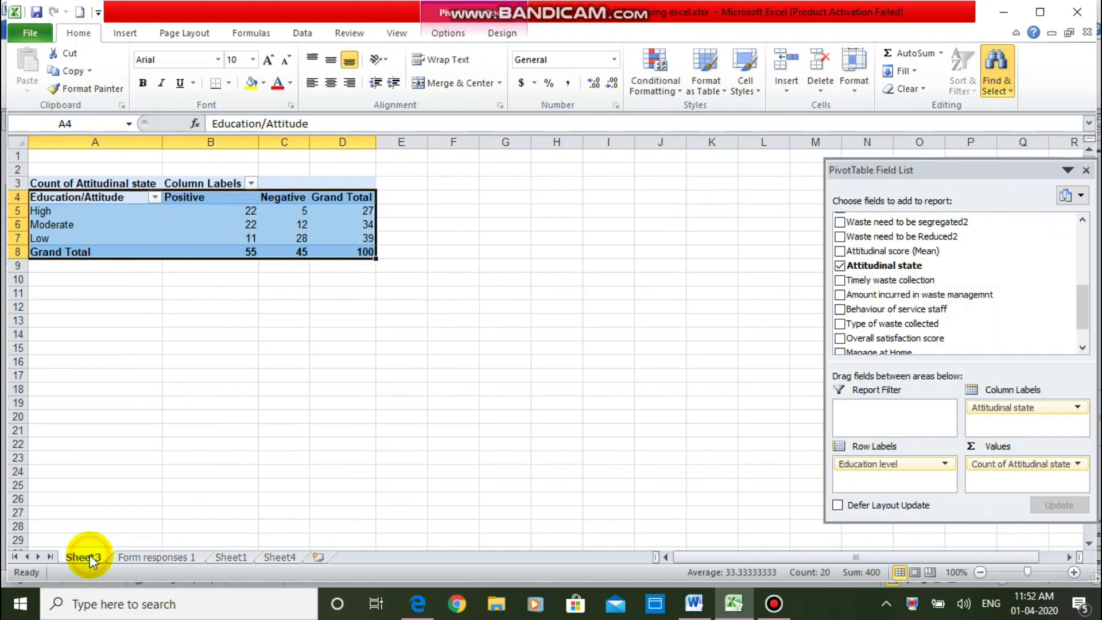
key("ctrl+c")
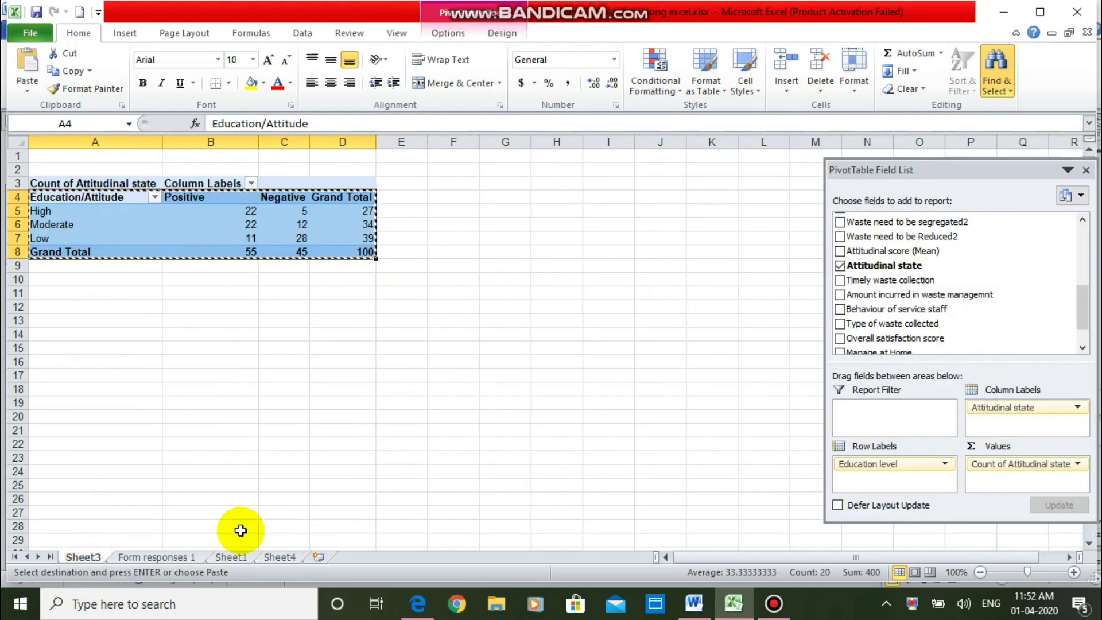
left_click(281, 559)
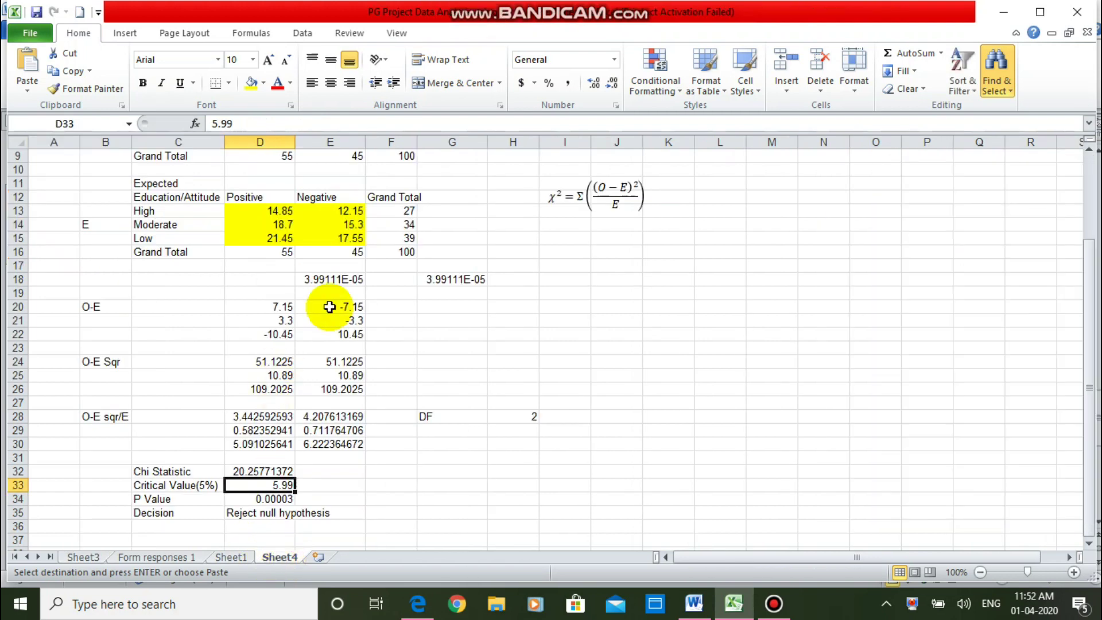
left_click_drag(159, 197, 377, 249)
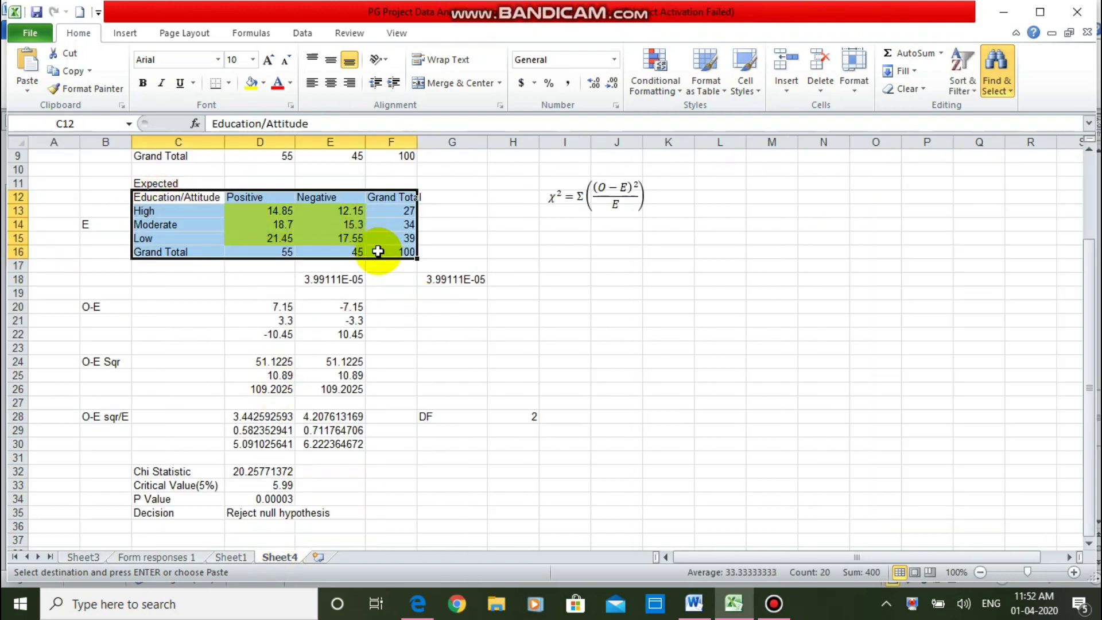
right_click(236, 212)
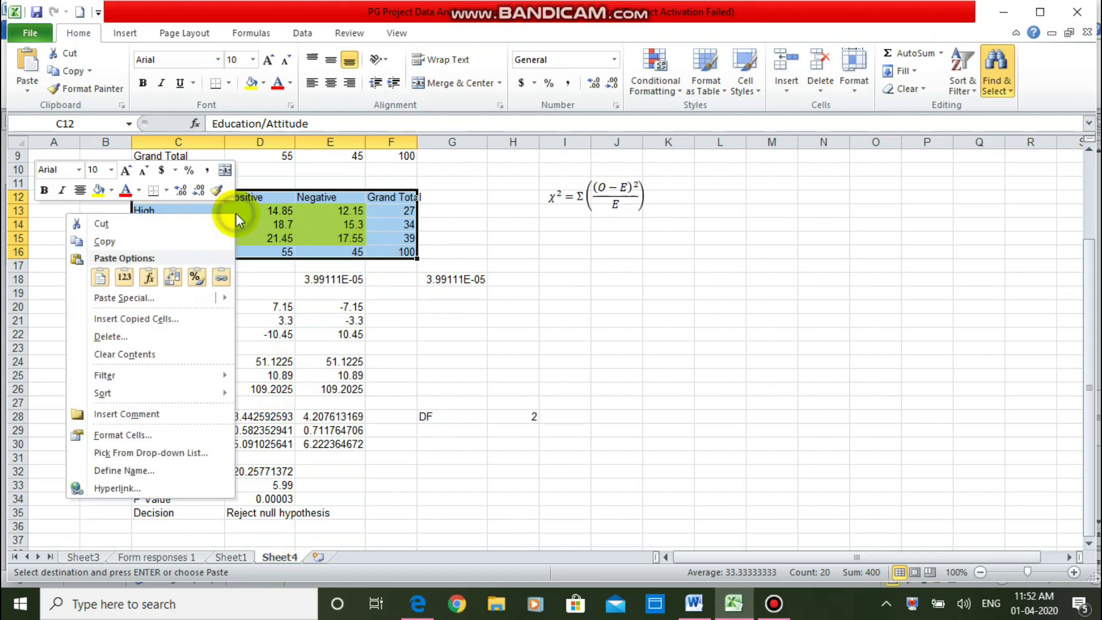
left_click(199, 277)
left_click(574, 374)
Copy the expected frequency table C12:F16 and paste it into the Word report on a new line below the crosstabulation table.
left_click_drag(144, 197, 381, 251)
key("ctrl+c")
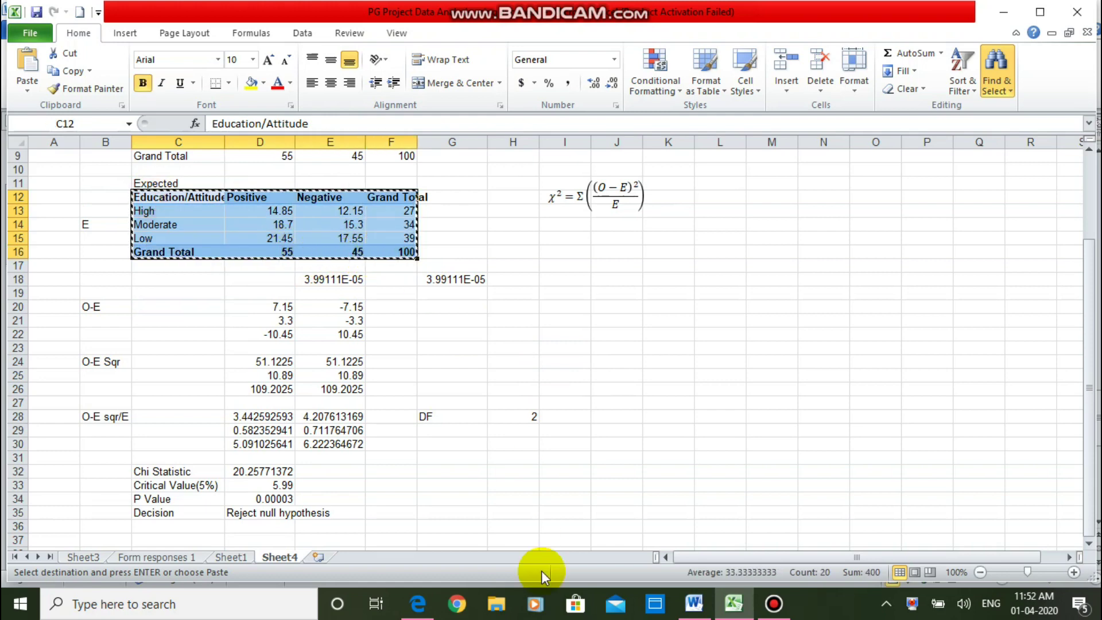
left_click(704, 604)
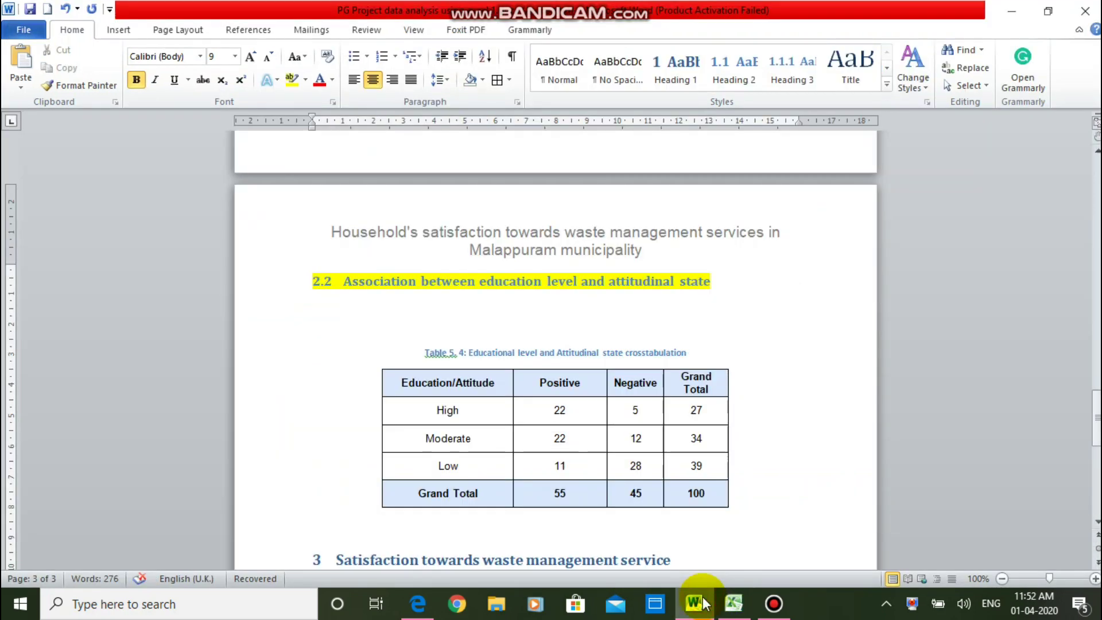
left_click_drag(1093, 405, 1093, 445)
left_click(388, 222)
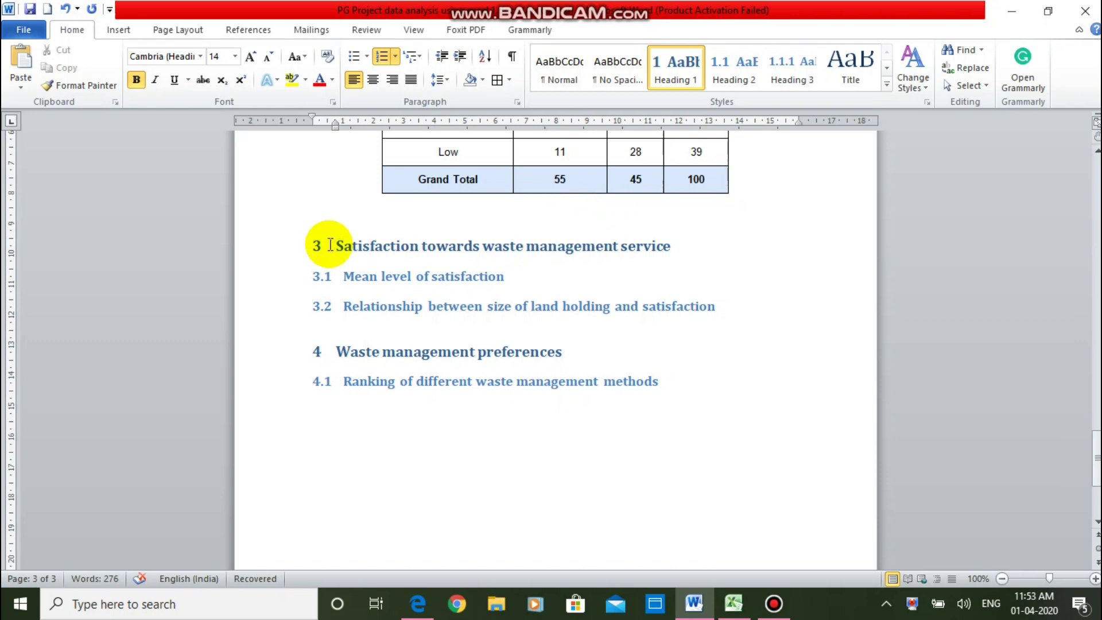
left_click(354, 219)
key("Return")
key("Return")
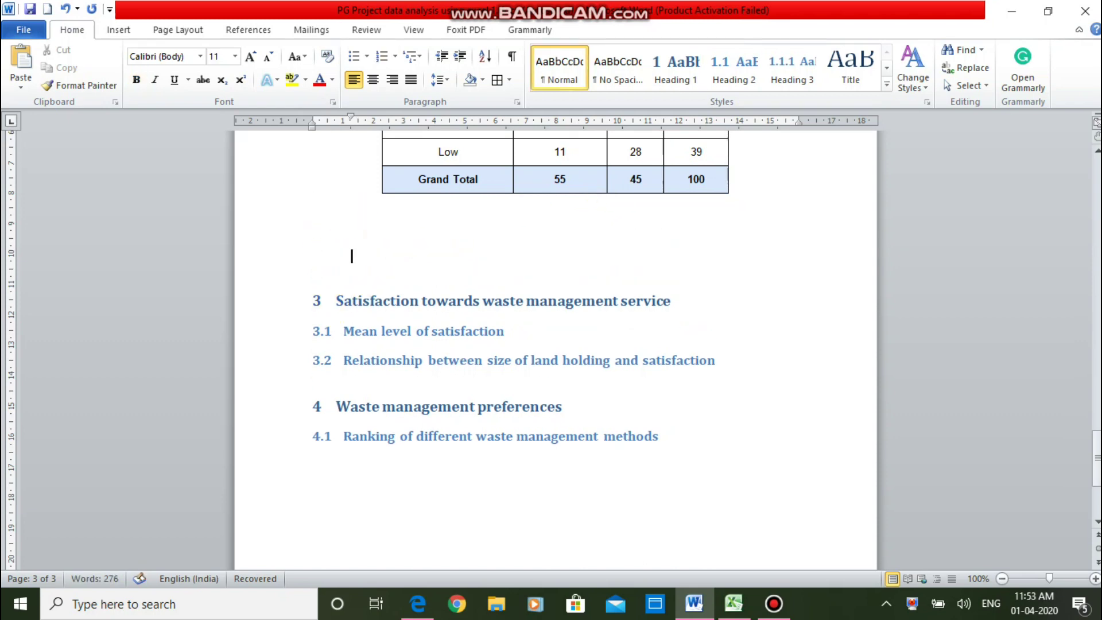
key("ctrl+v")
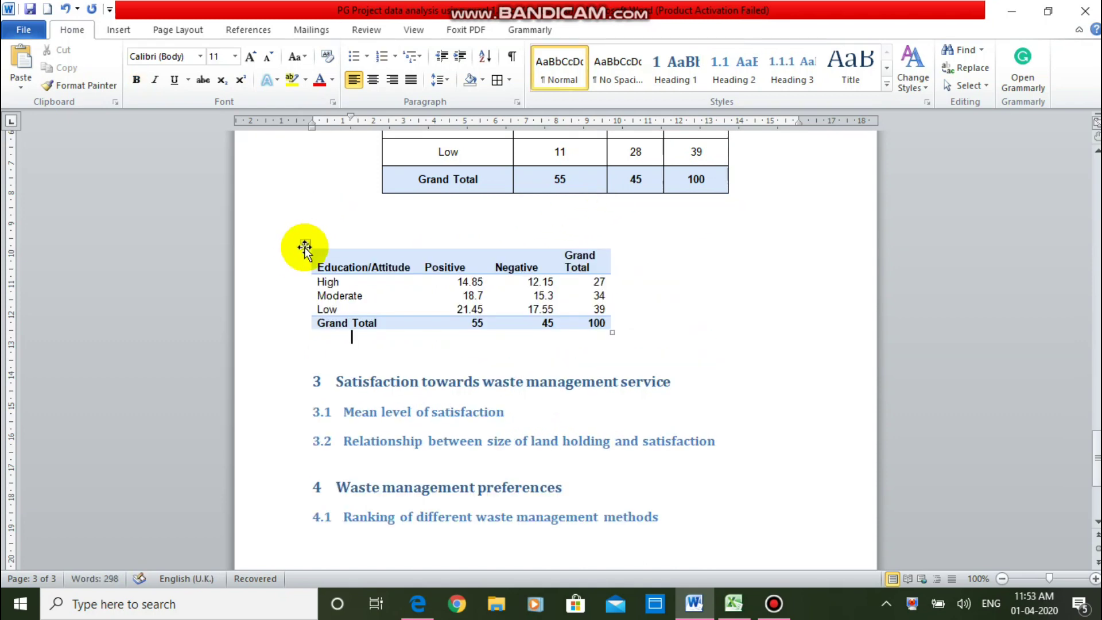
Apply all borders to the pasted expected frequency table and centre both its cell contents and the table on the page.
left_click(307, 244)
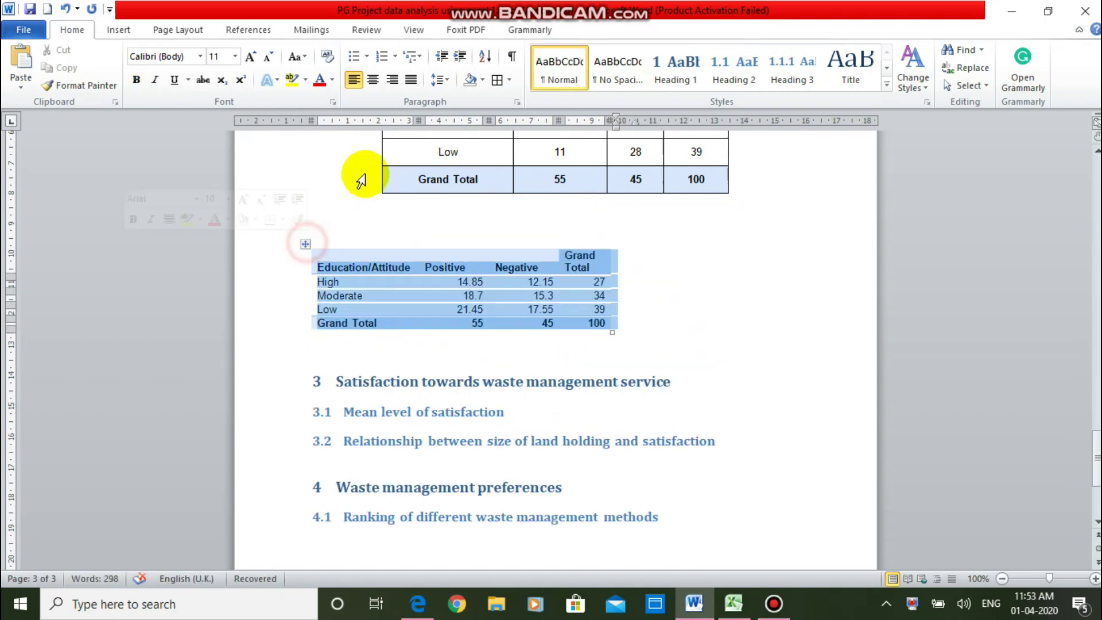
left_click(497, 81)
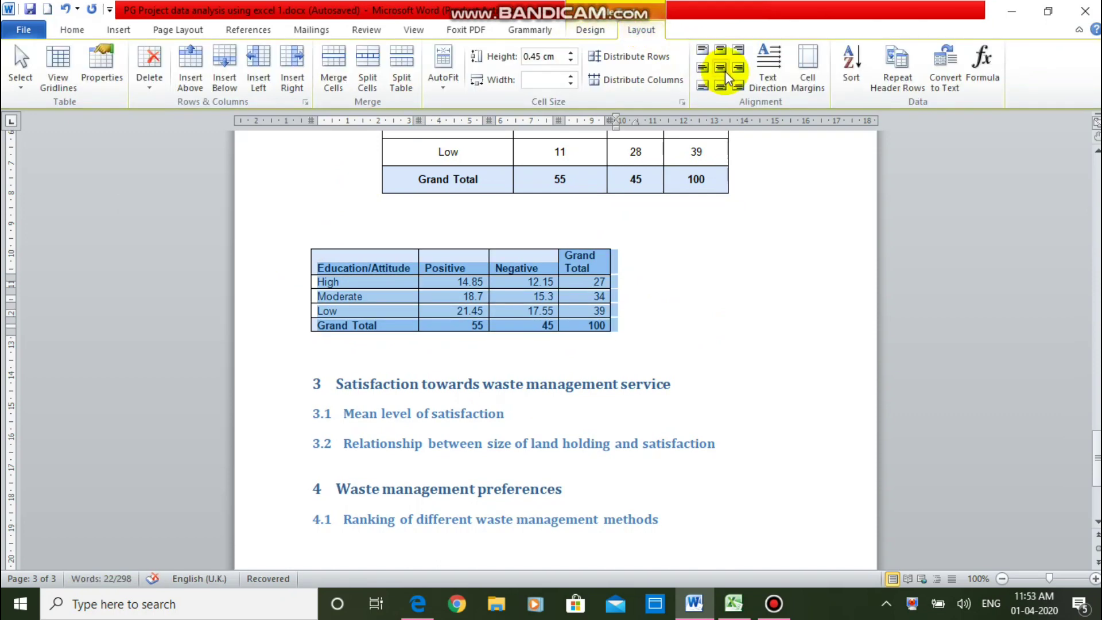
left_click(720, 67)
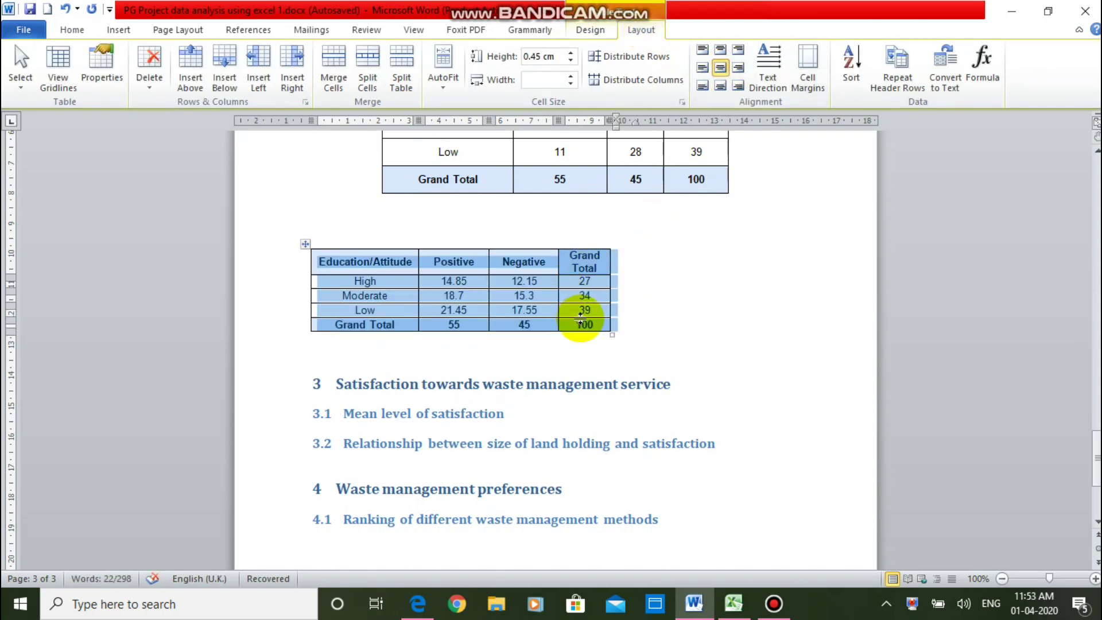
key("ctrl+e")
Enlarge the expected frequency table to about the width of the crosstabulation table above it, with taller rows.
left_click(692, 376)
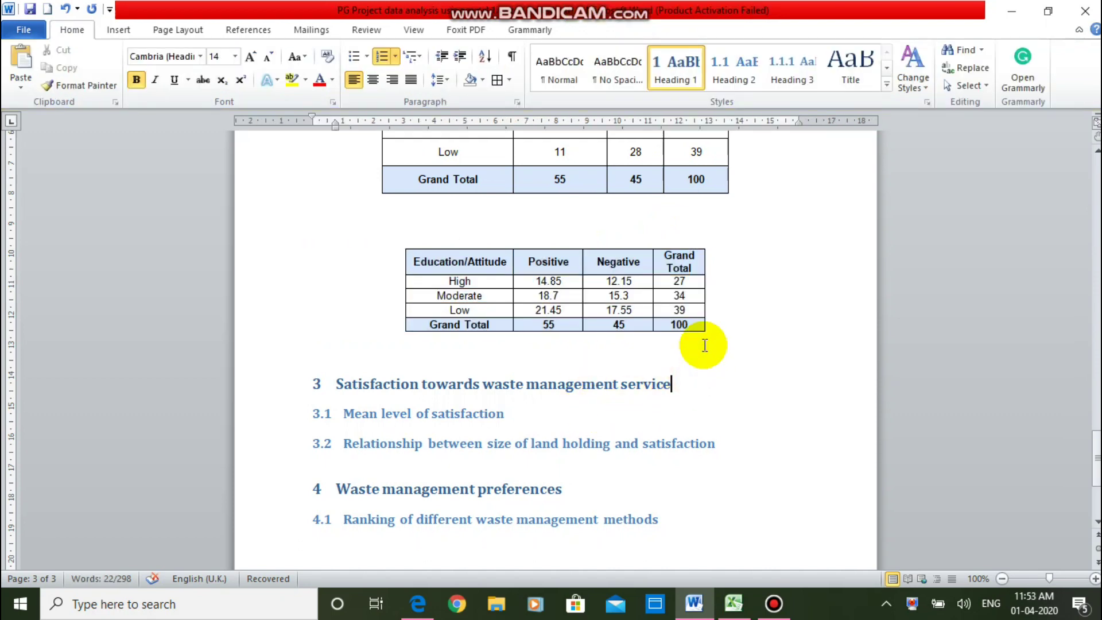
left_click_drag(705, 331, 717, 370)
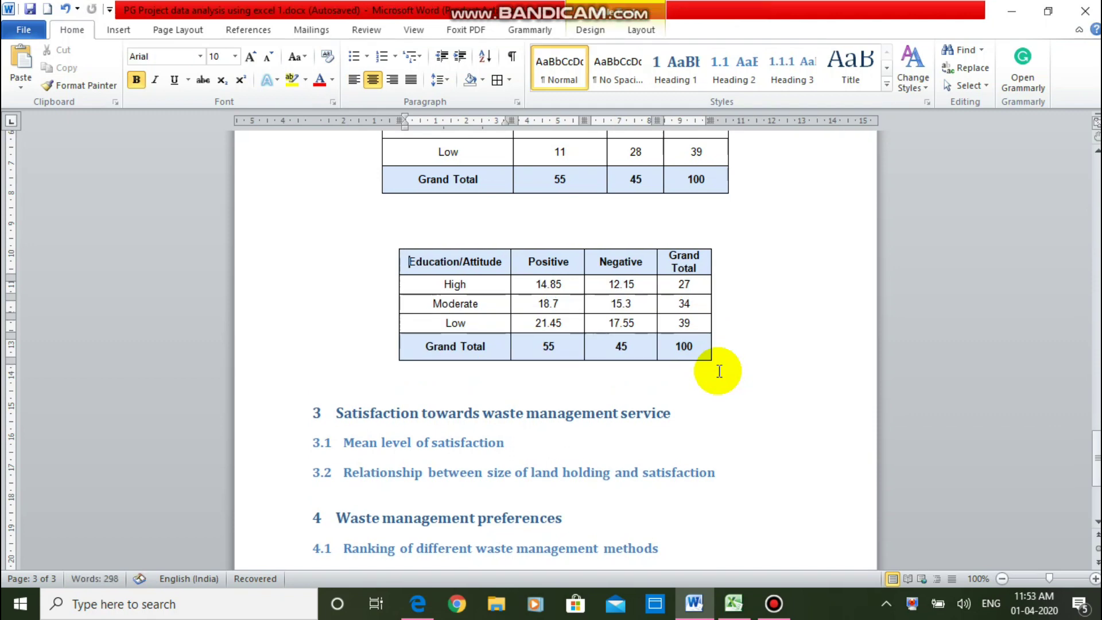
left_click_drag(712, 361, 733, 386)
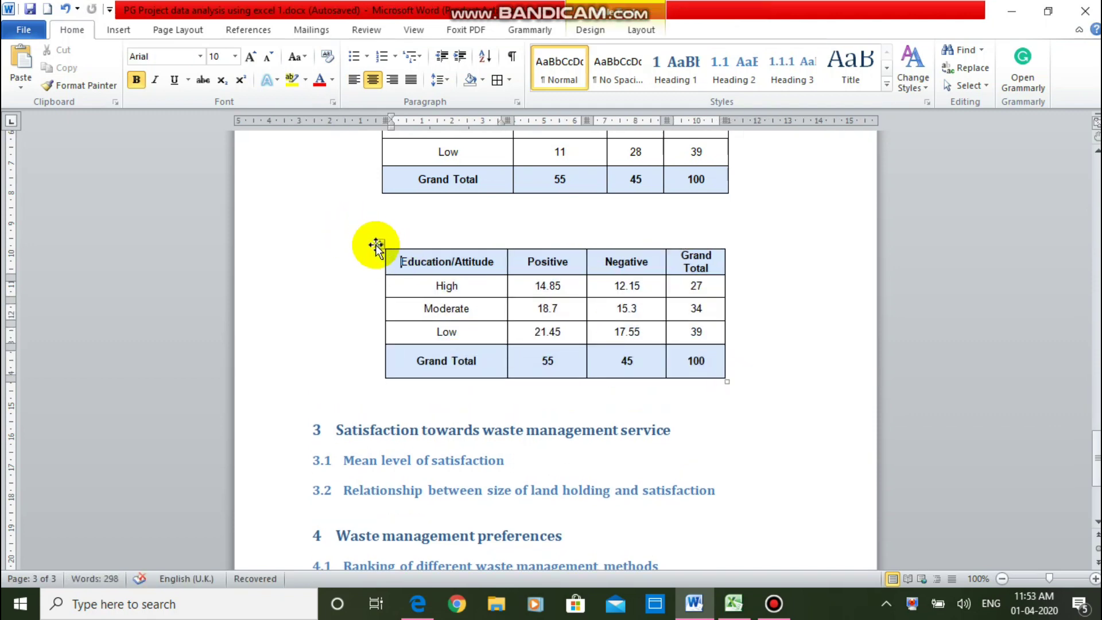
Insert the centred caption "Table 5. 5: Education Attitude and Expected frequency table" above the expected frequency table.
left_click(378, 247)
right_click(379, 249)
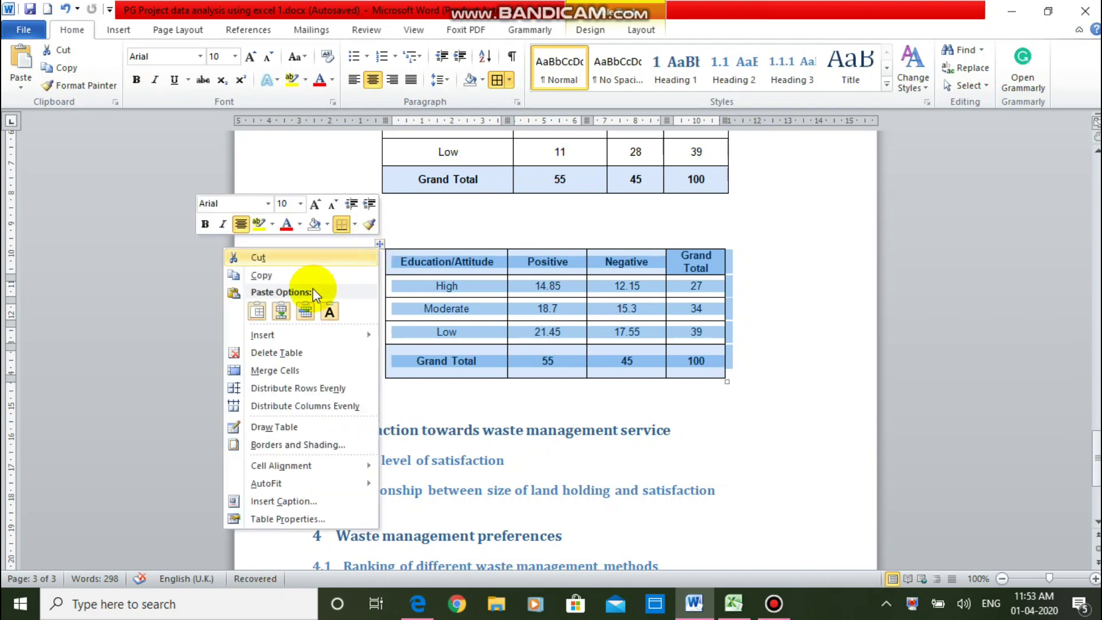
left_click(289, 501)
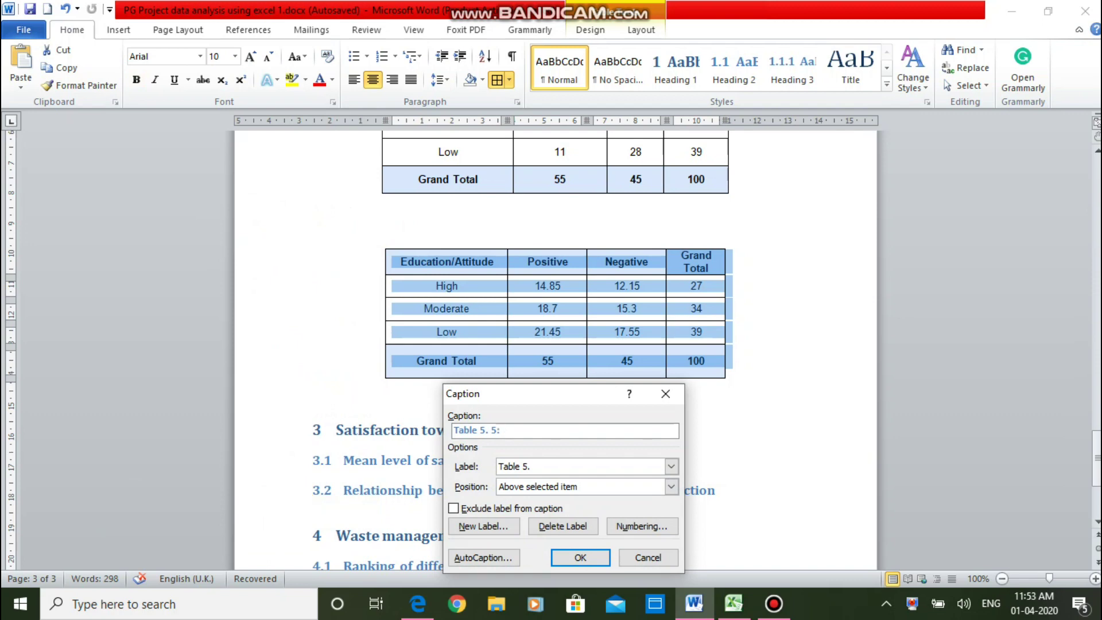
type(": Education Attitude Expec")
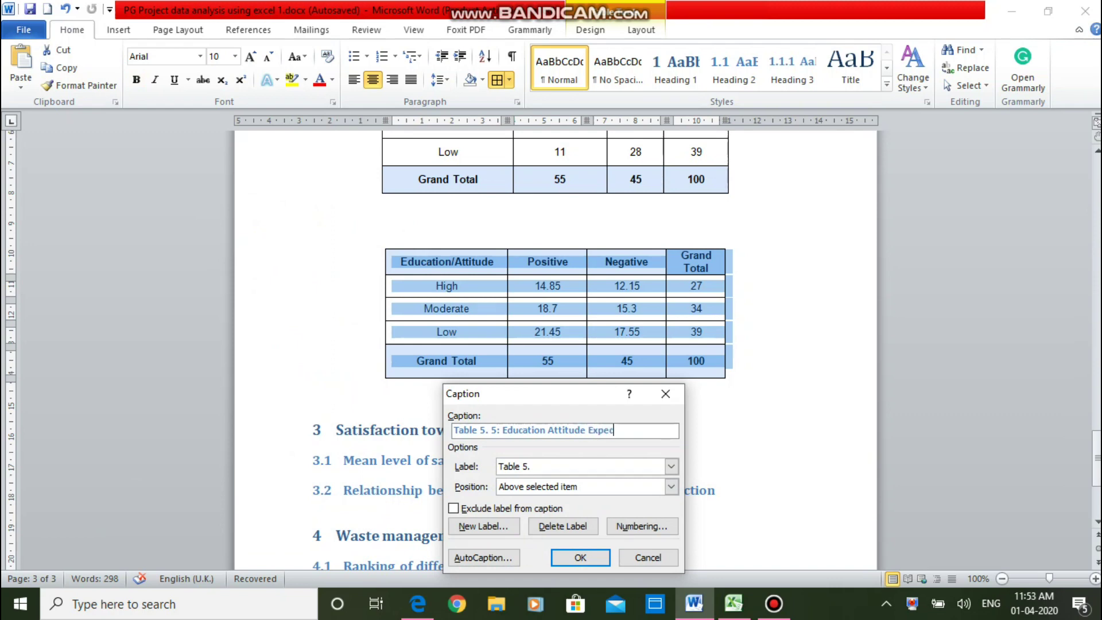
type("ted frequency table")
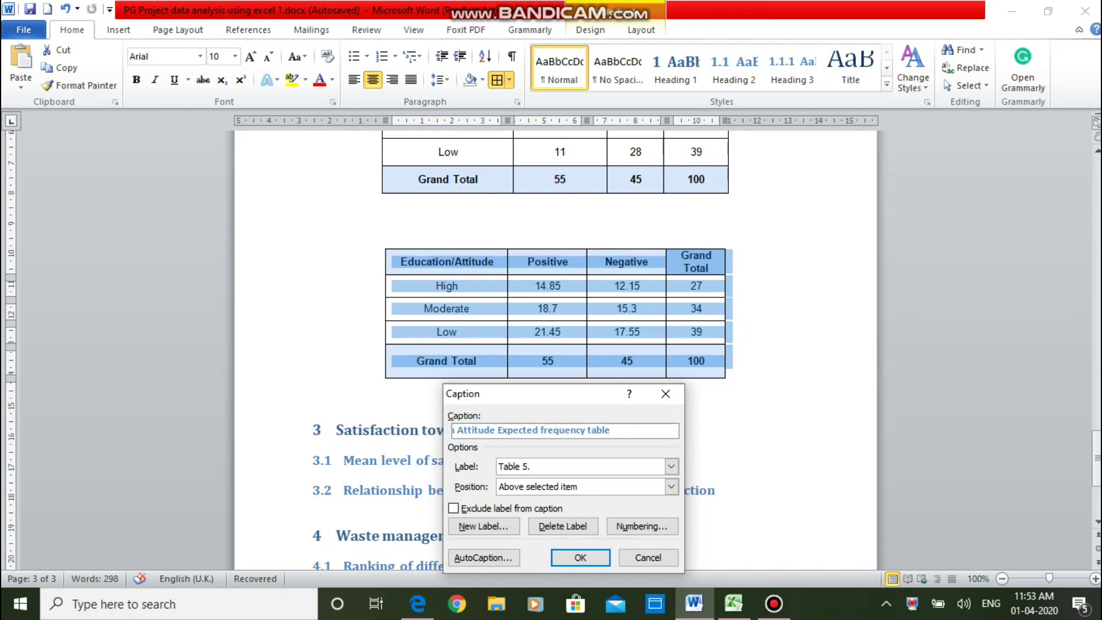
type("and")
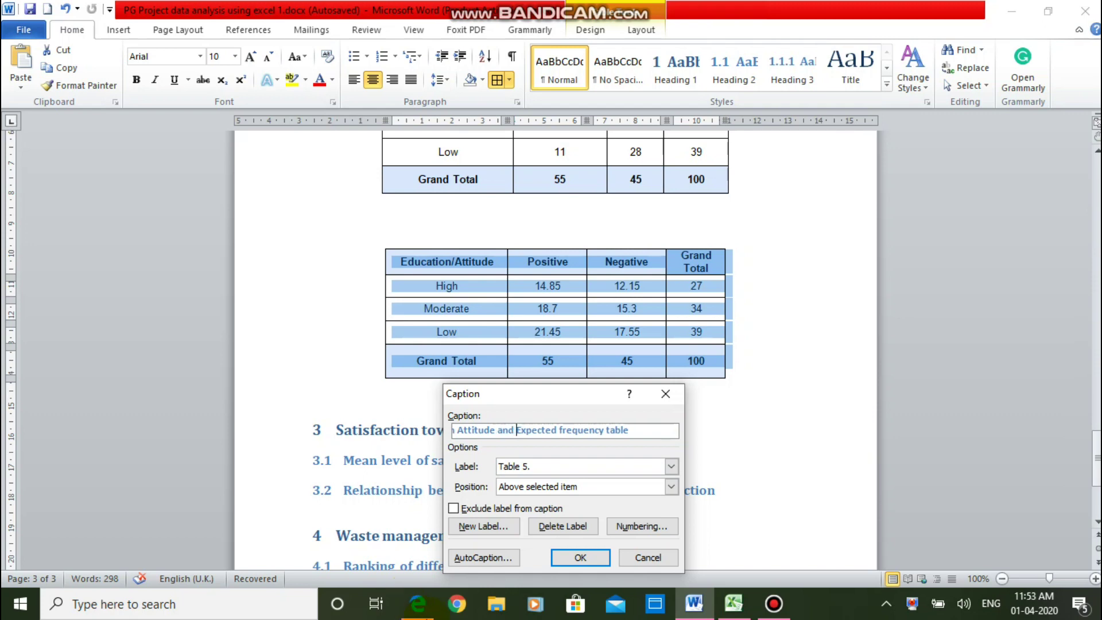
left_click(581, 557)
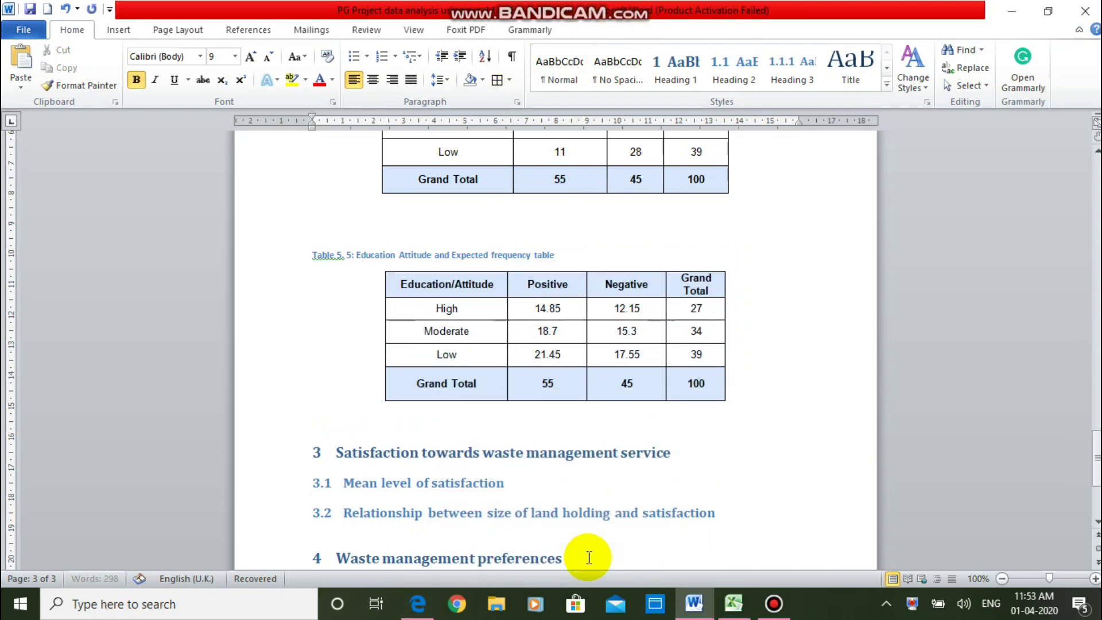
key("ctrl+e")
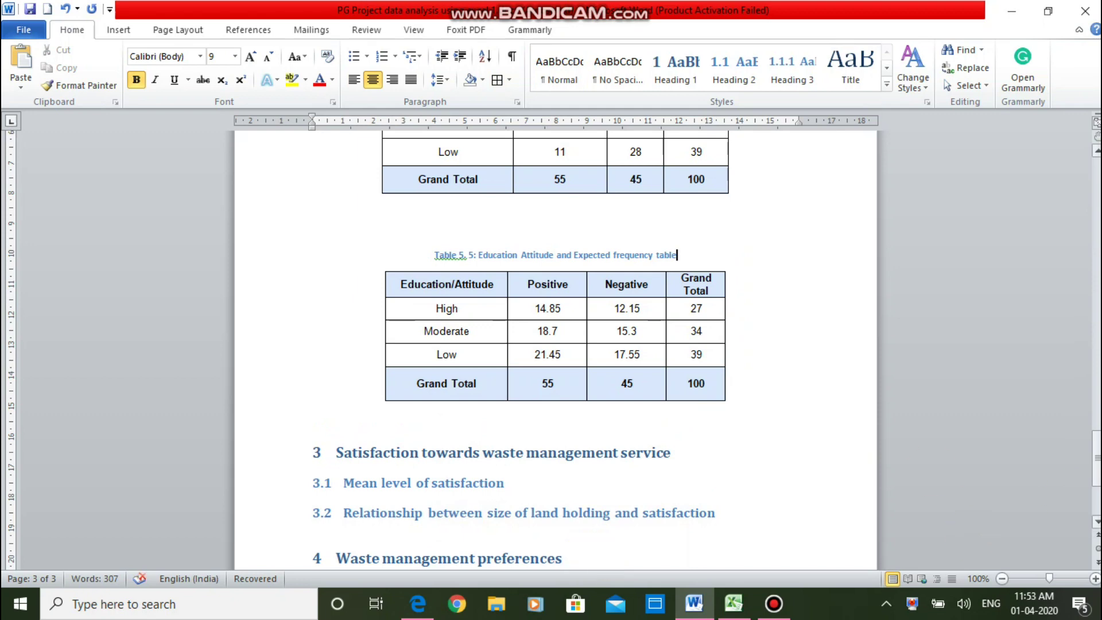
Under heading 2.2, write "H0: There is no association between educational level and attitudinal state", with the 0 as a subscript.
left_click_drag(1096, 462, 1096, 448)
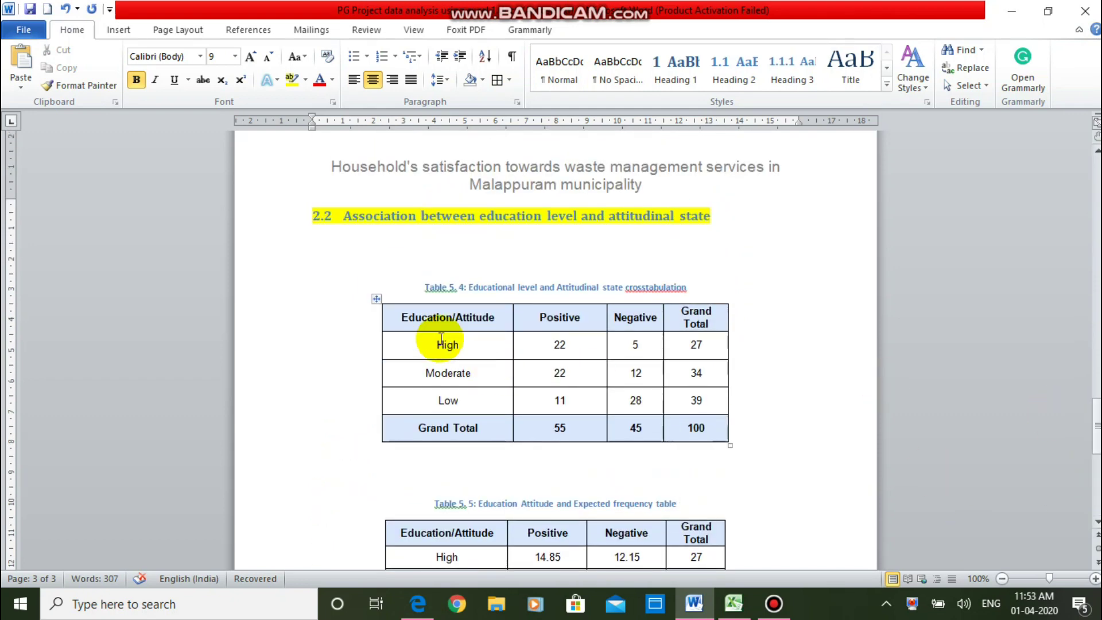
left_click(354, 264)
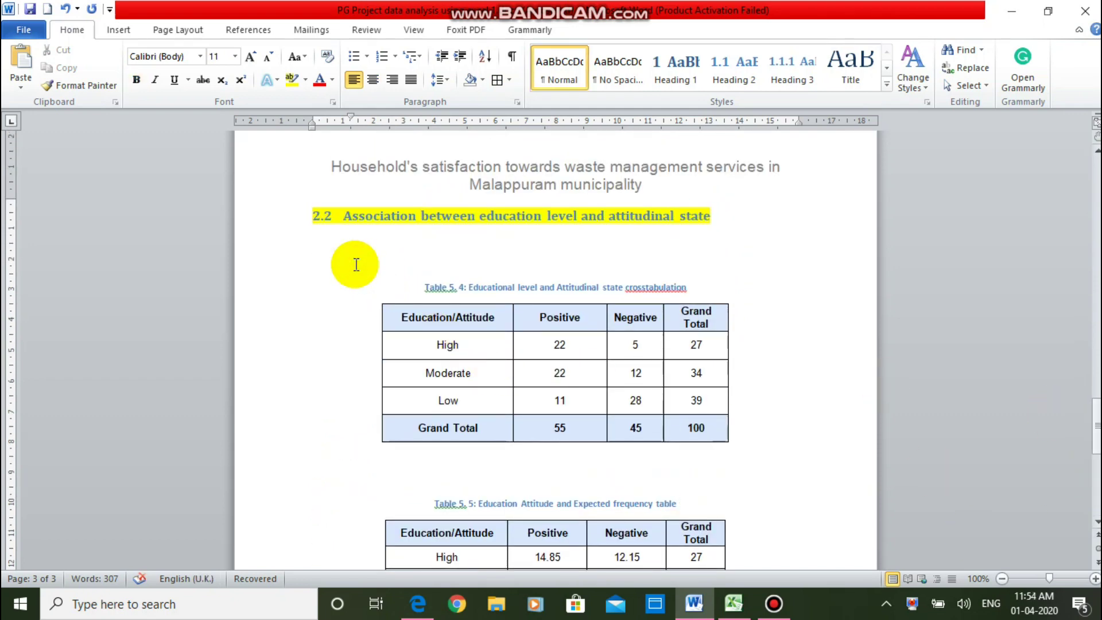
type("H")
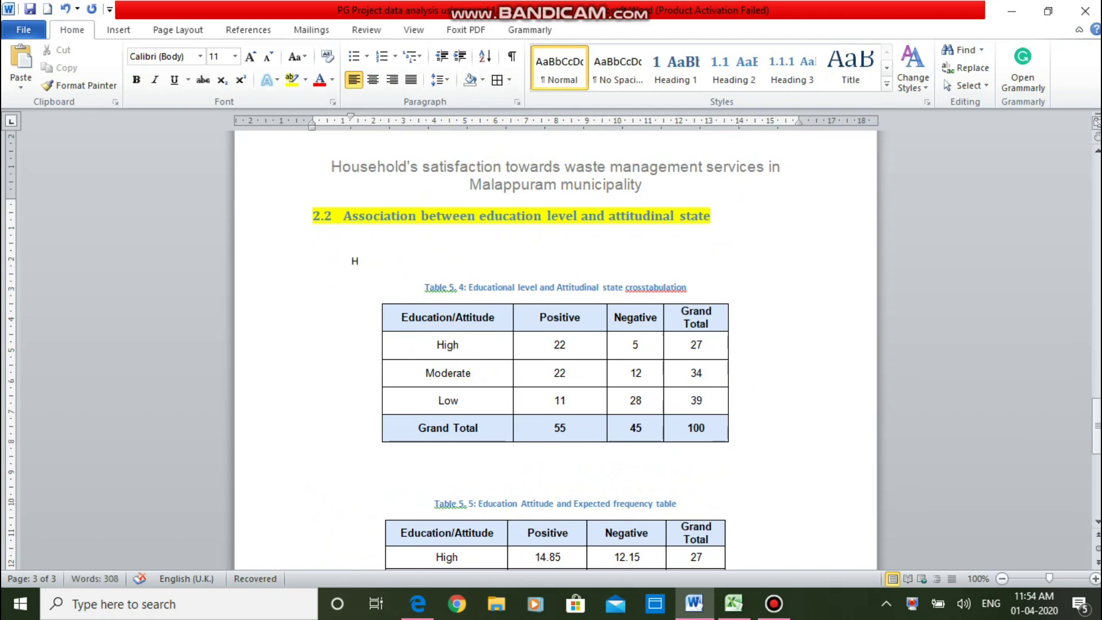
left_click(223, 80)
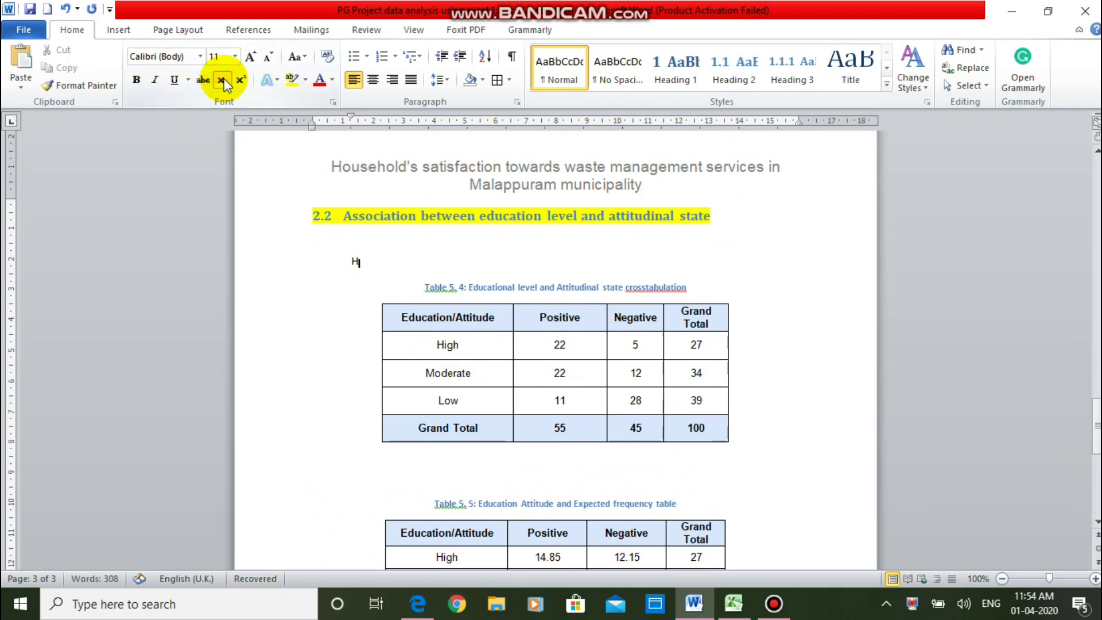
type("0")
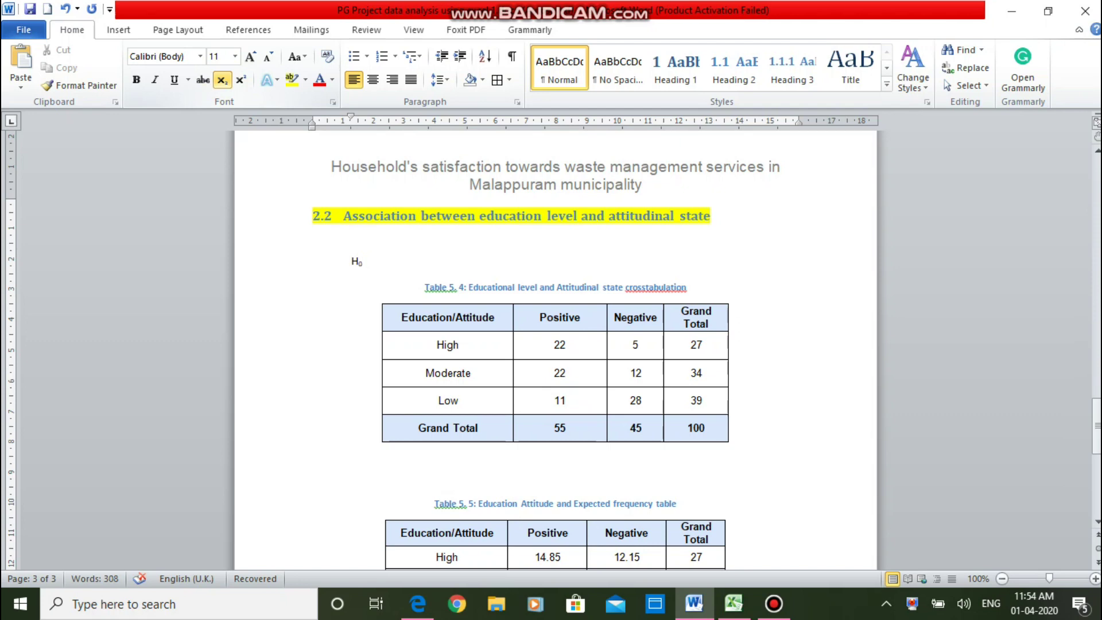
left_click(223, 80)
type(": There is no")
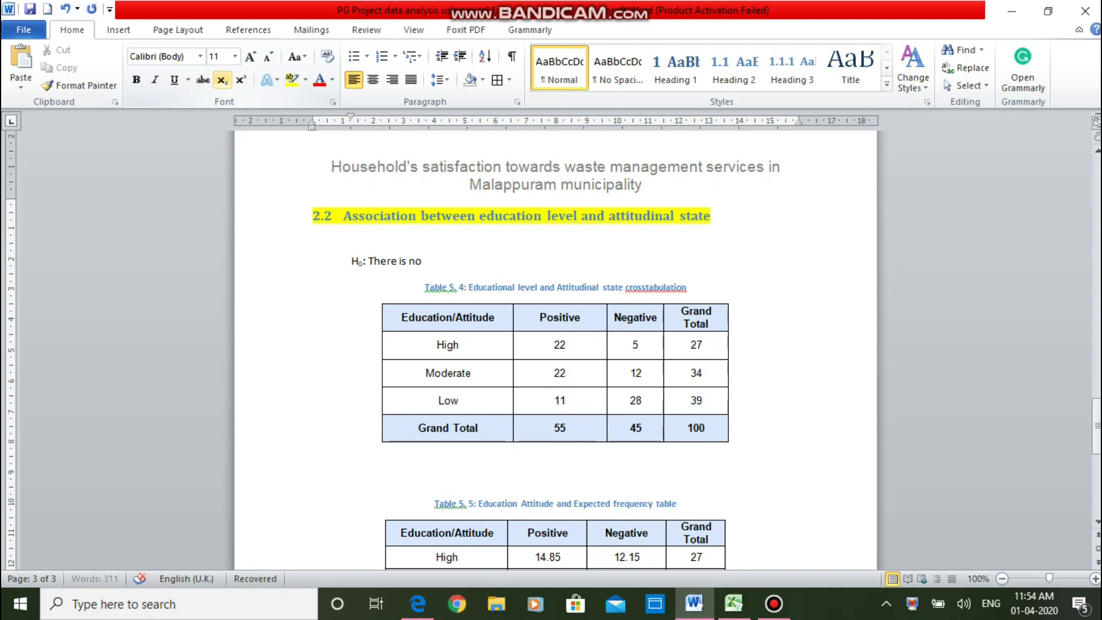
type(" association bv")
key("BackSpace")
type("etween")
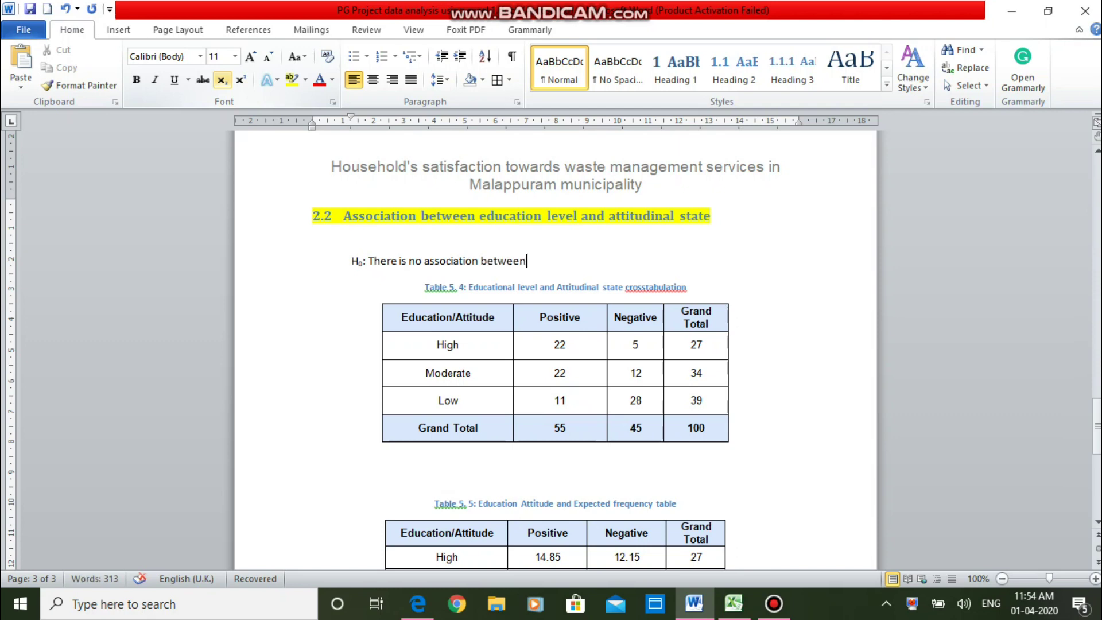
type(" educational le")
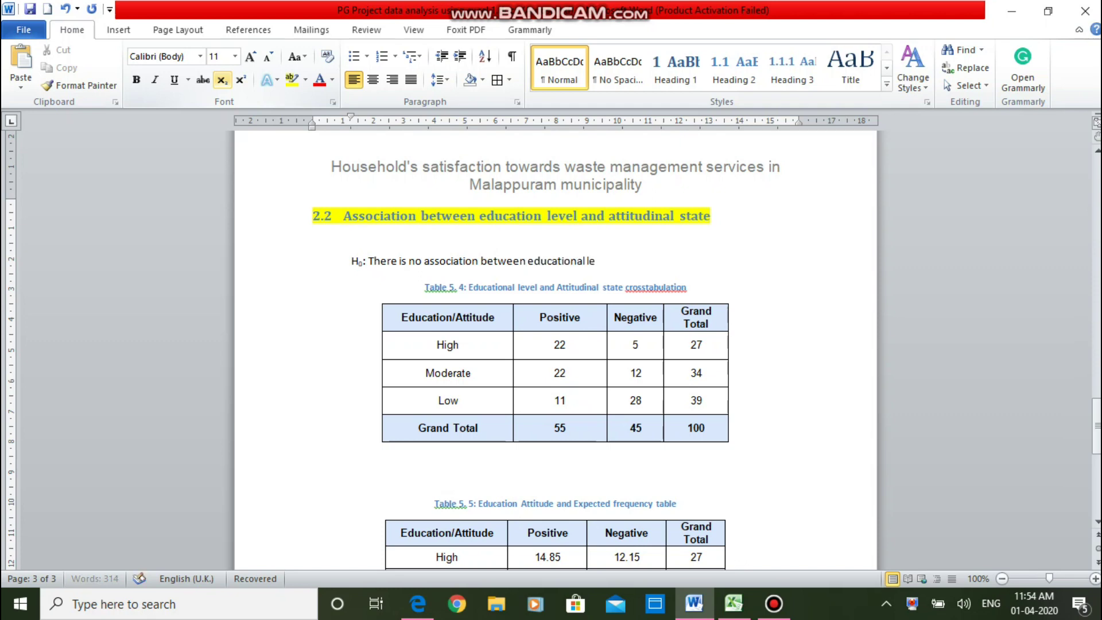
type("vel and attitudinal state")
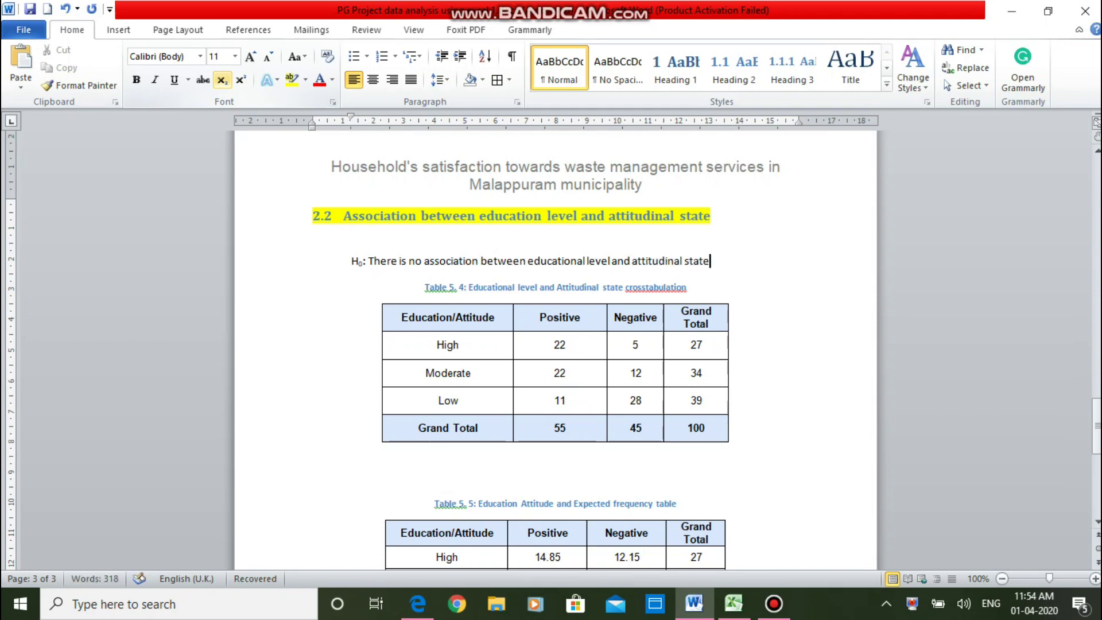
Insert the line "Result of Chi Square Test for independence" above the null hypothesis under heading 2.2.
left_click(350, 258)
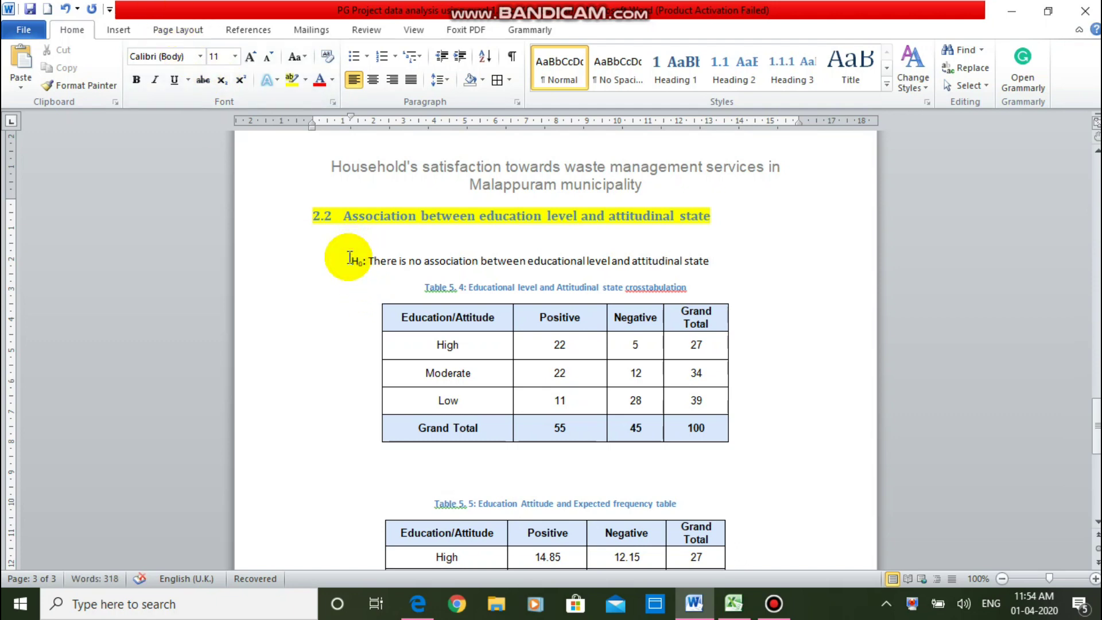
key("Return")
type("R")
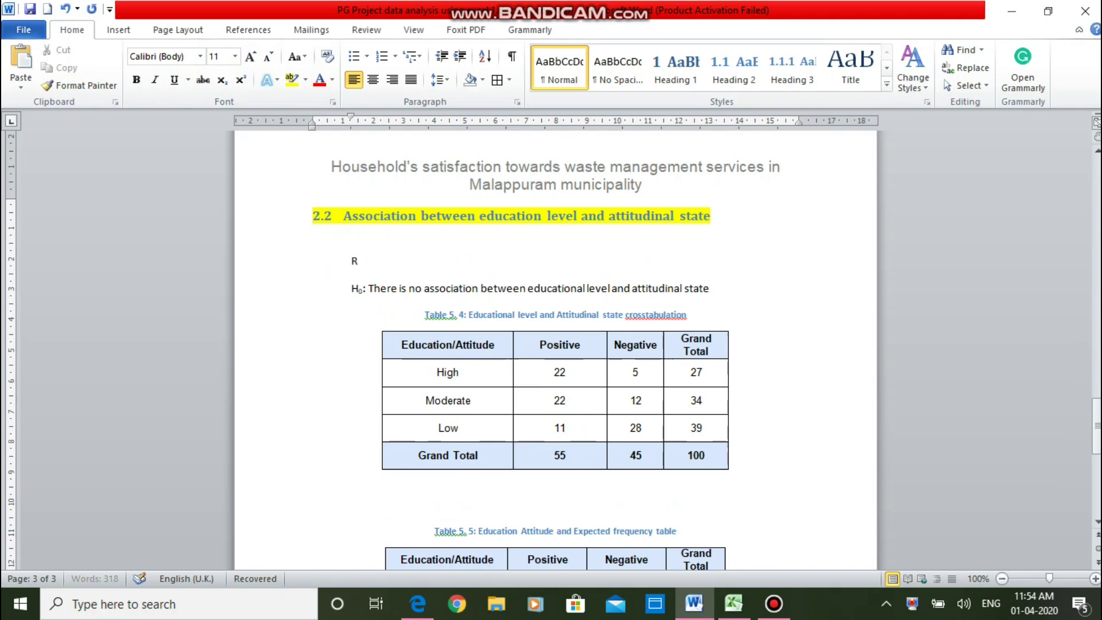
type("esult of Chi")
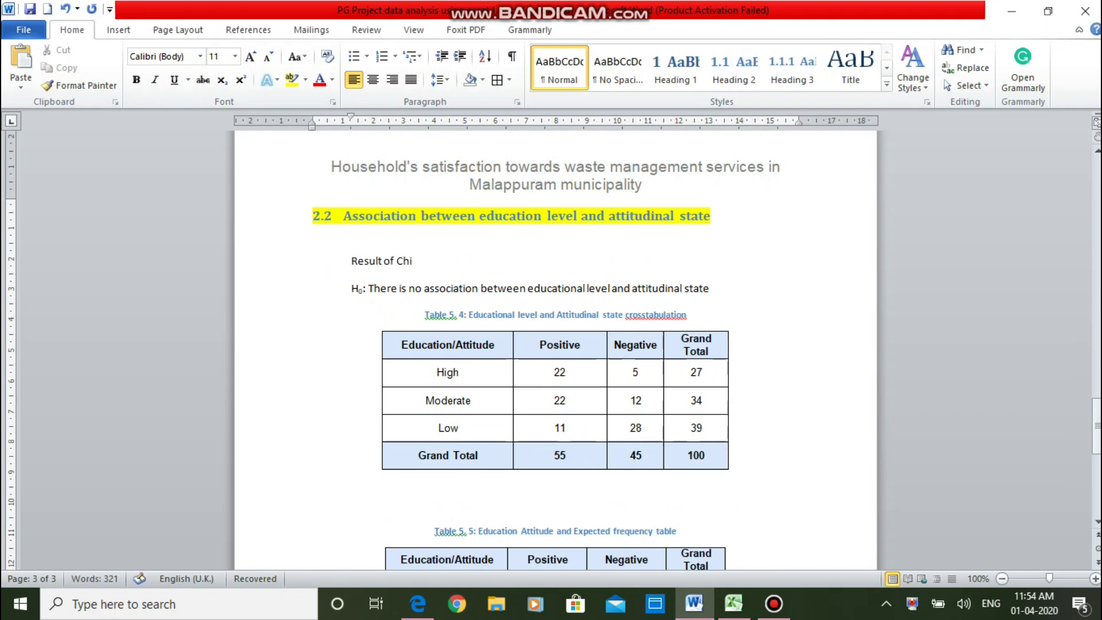
type(" Square Test for independence")
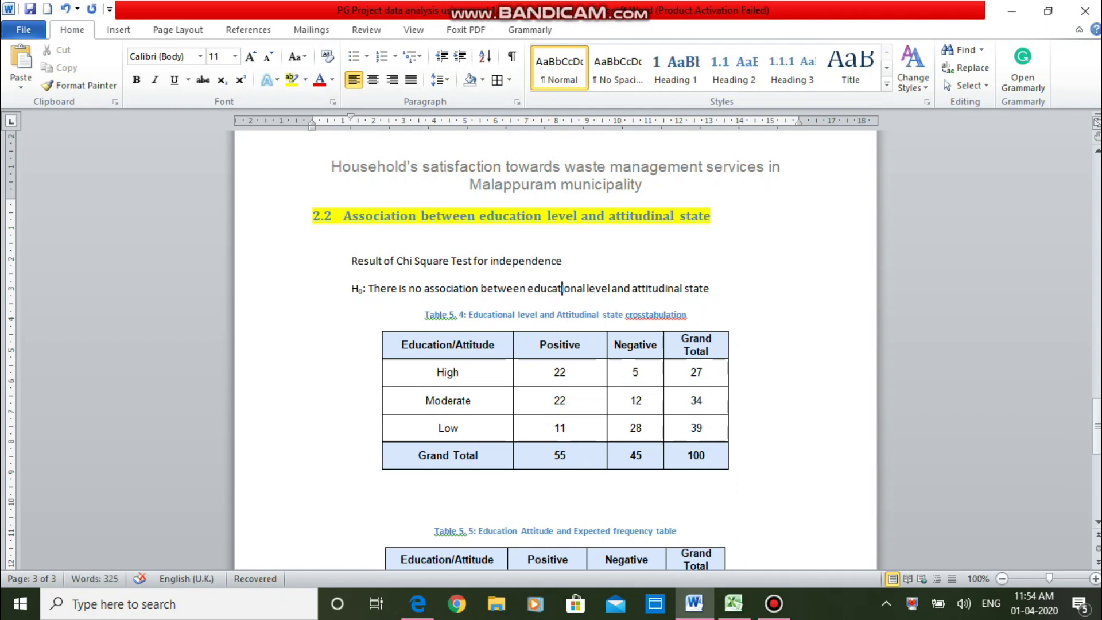
Write "Result of hypothesis testing" on a line below the expected frequency table, followed by an empty paragraph.
key("Down")
key("Down")
key("Down")
key("Down")
key("Down")
key("Down")
key("Down")
key("Down")
key("Down")
key("Down")
key("Down")
key("Down")
key("Down")
key("Down")
key("Down")
key("Down")
key("Down")
key("Down")
key("Down")
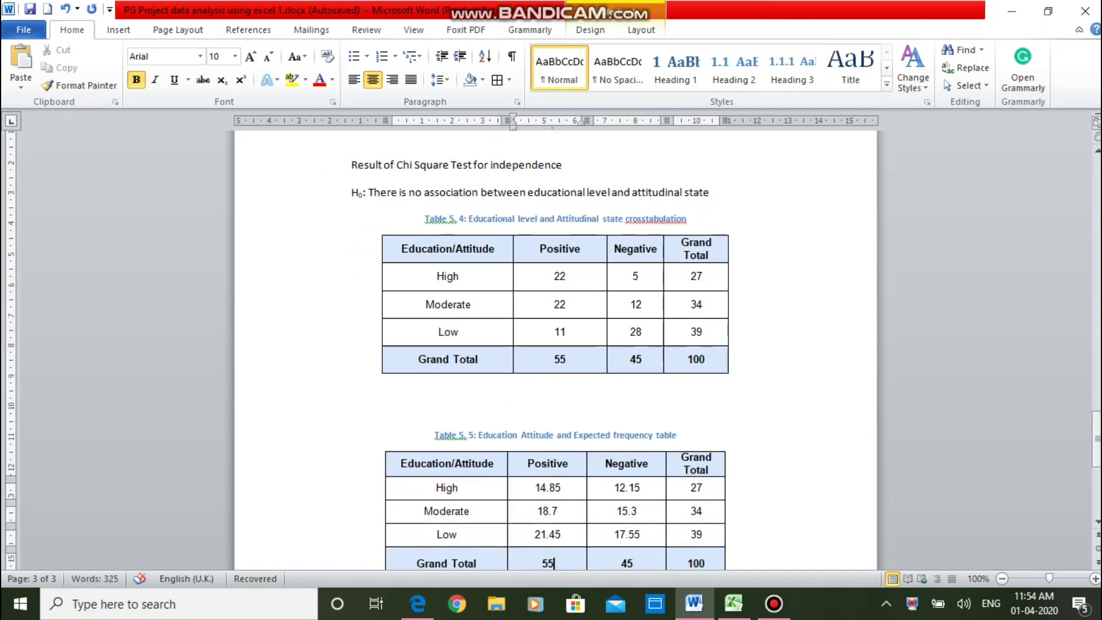
key("Up")
key("Up")
key("Up")
key("Return")
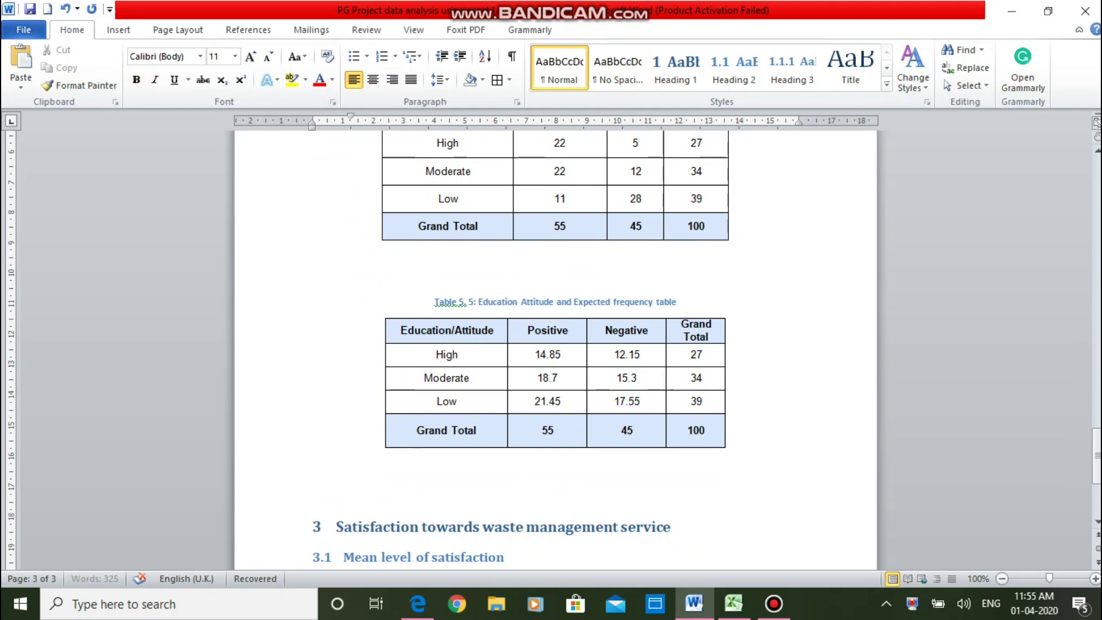
type("Result of hypo")
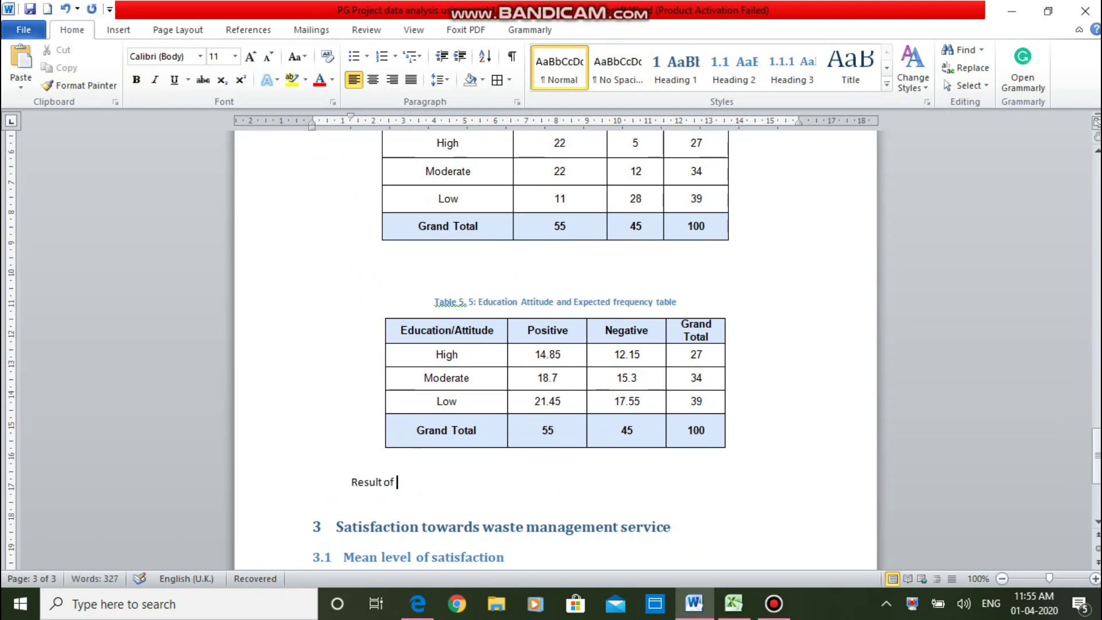
type("thesis testing")
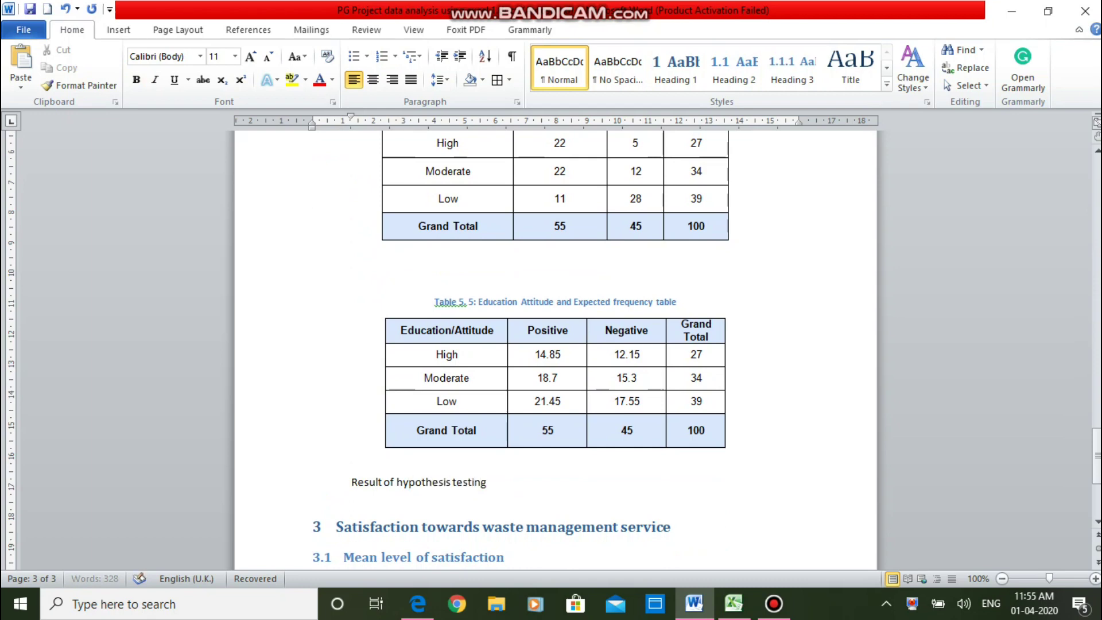
key("Return")
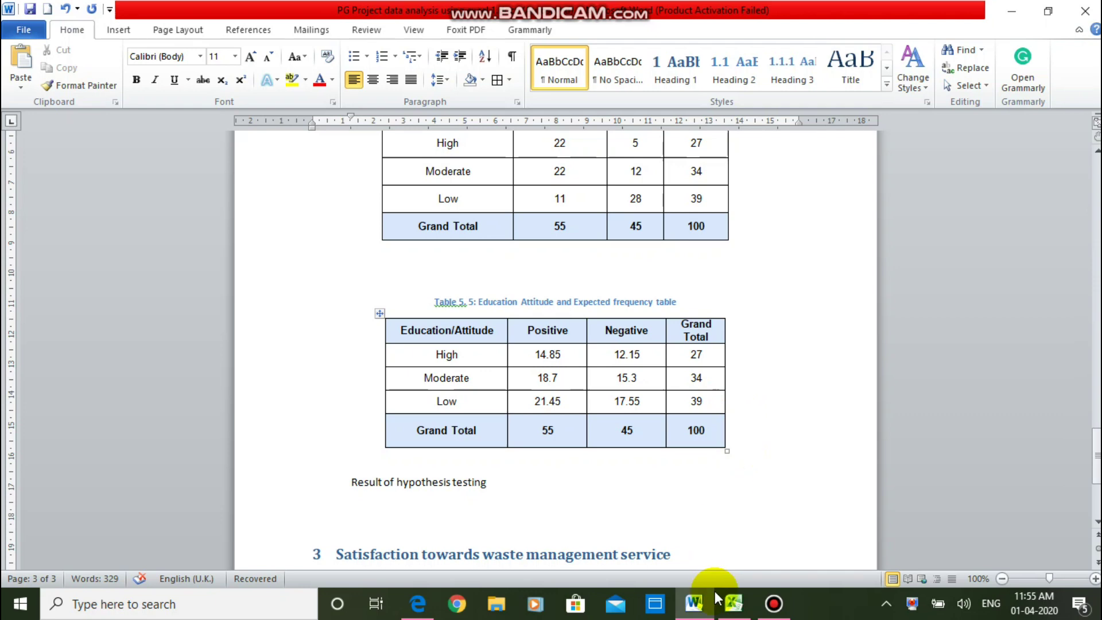
Copy the test results from Chi Statistic to Decision (C32:D35) in Excel and paste them below "Result of hypothesis testing" in Word.
left_click(733, 604)
left_click_drag(208, 474, 251, 506)
key("ctrl+c")
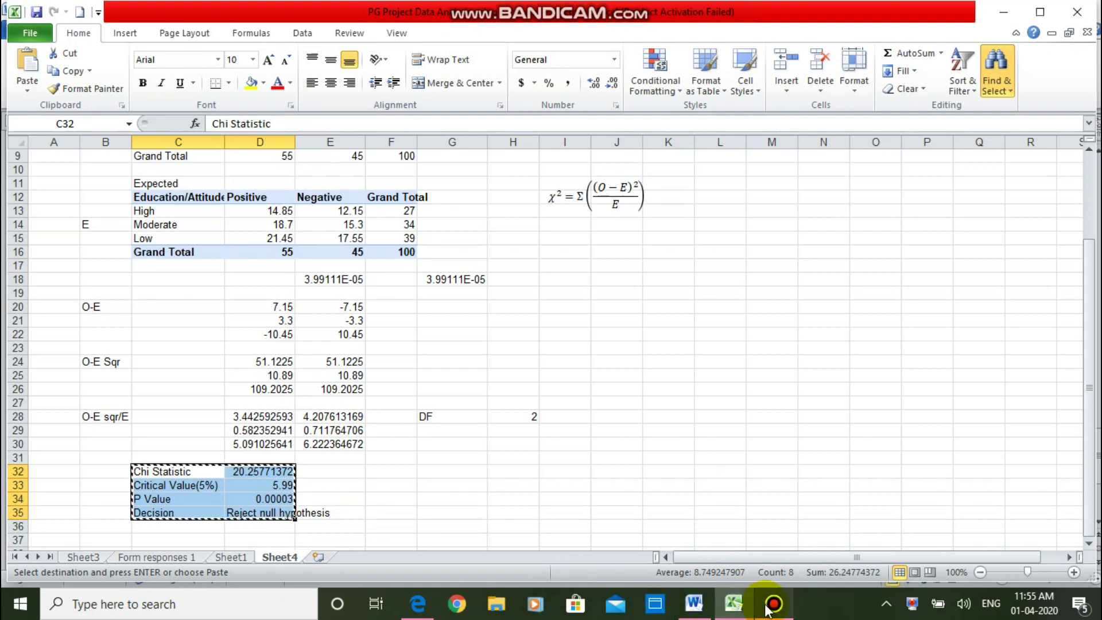
left_click(694, 604)
left_click(464, 502)
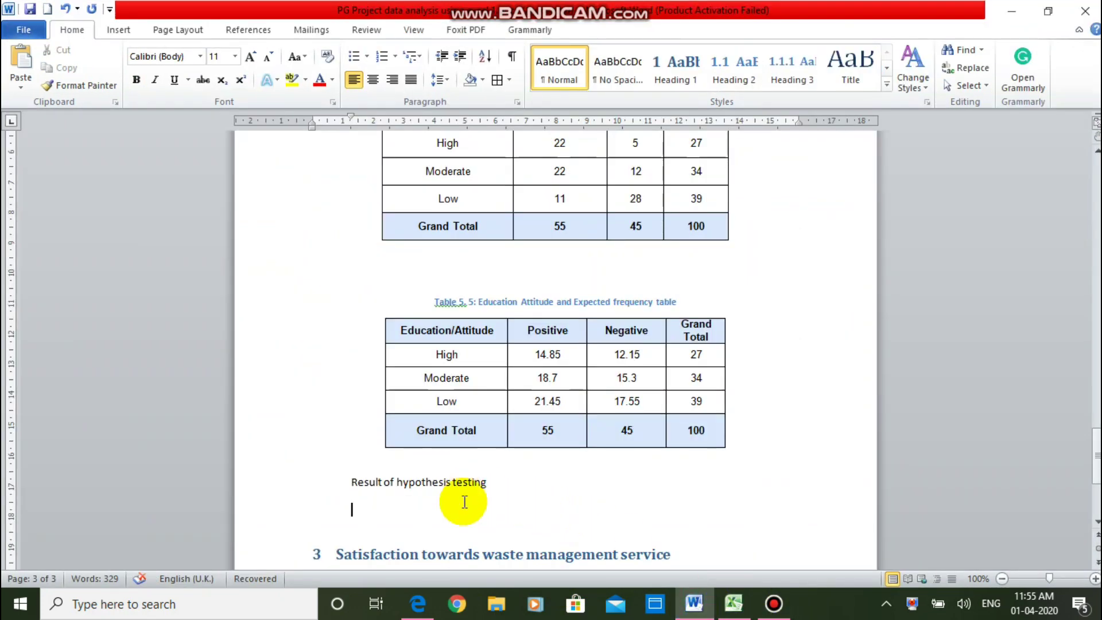
key("ctrl+v")
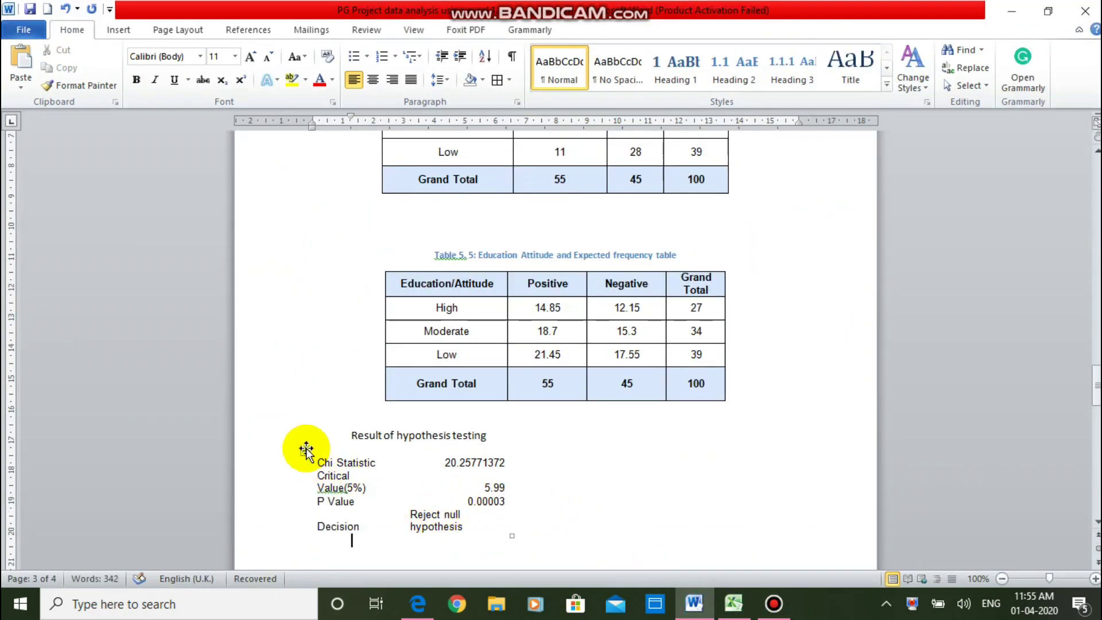
Apply all borders to the pasted hypothesis test results table and centre its cell contents both ways.
left_click(306, 447)
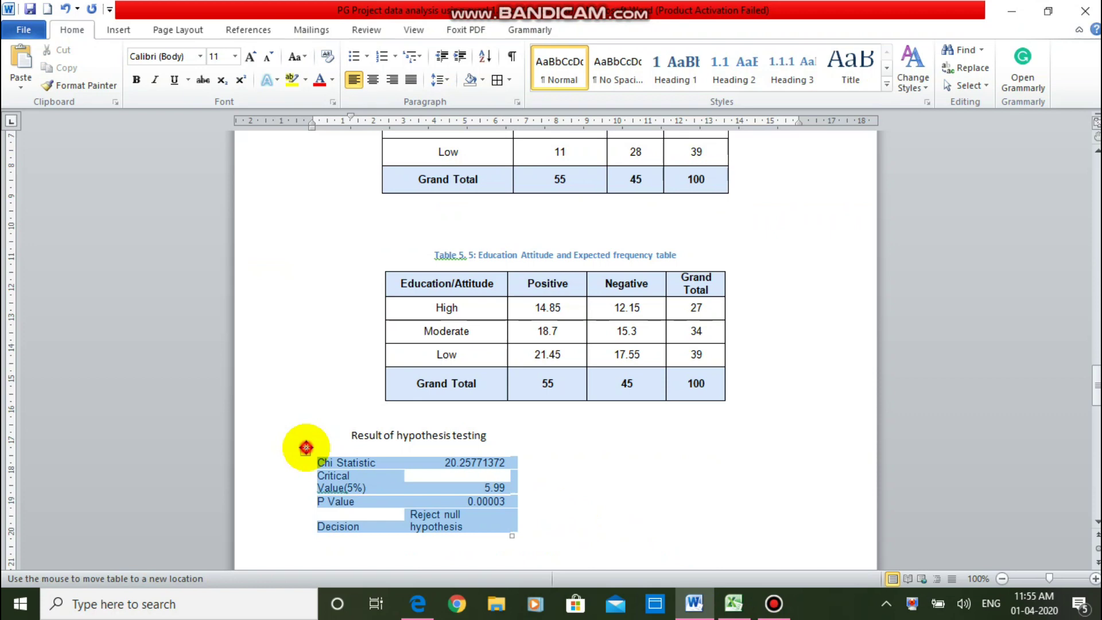
left_click(499, 79)
left_click(646, 34)
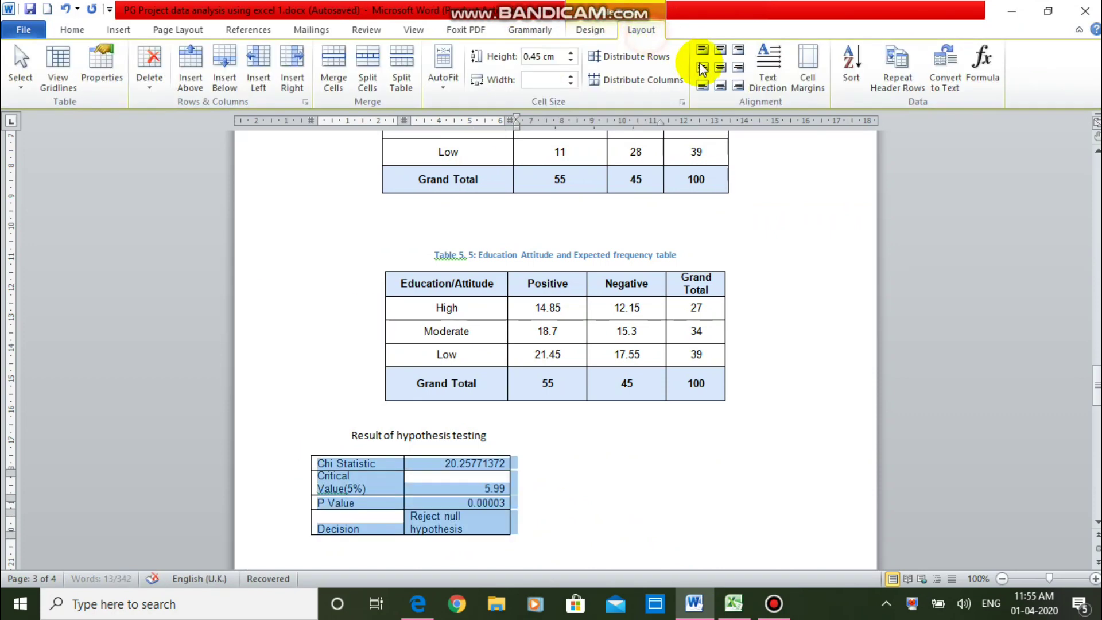
left_click(720, 67)
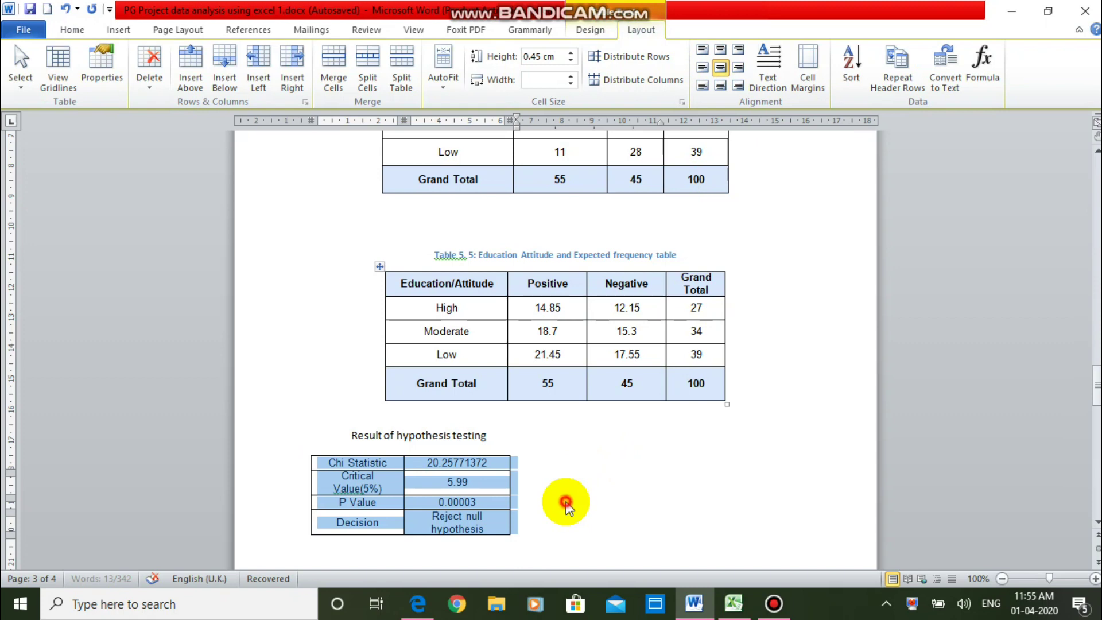
Enlarge the test results table to rows about 1 cm high and a first column about 3.9 cm wide, and centre it on the page.
left_click(505, 535)
left_click_drag(507, 535, 569, 522)
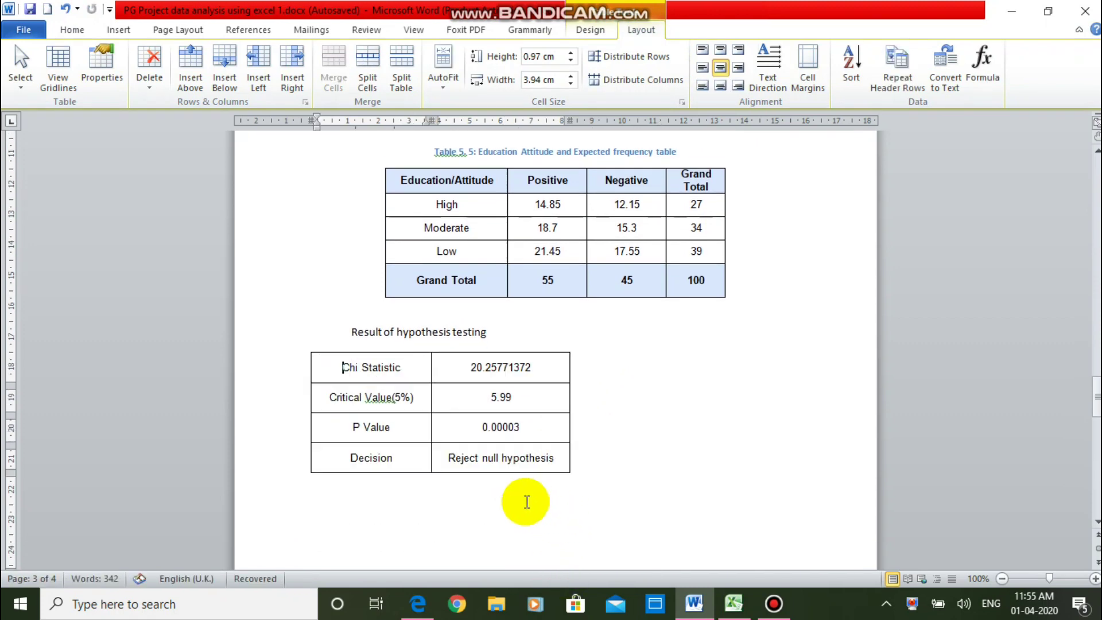
left_click(294, 348)
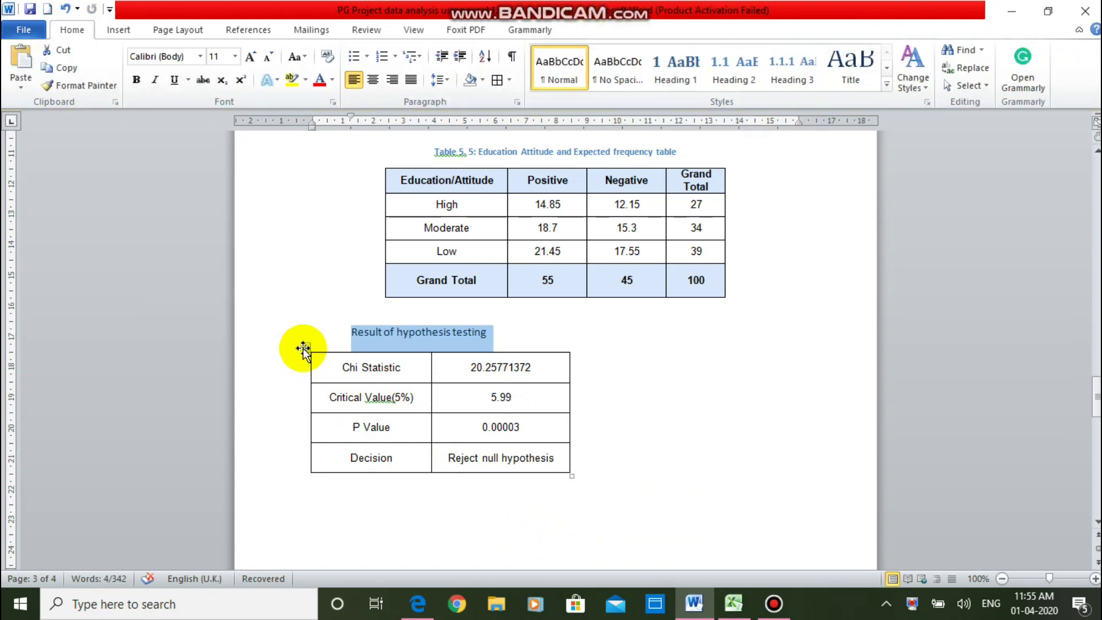
left_click(302, 347)
key("ctrl+e")
left_click(362, 428)
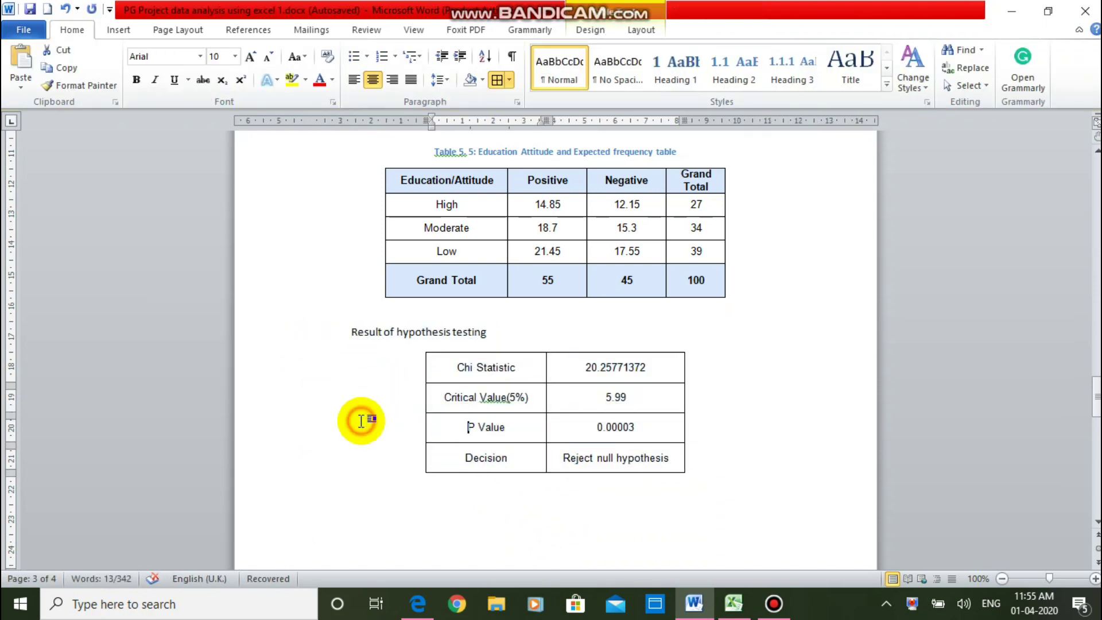
Below the results table, write "Interpretation" and "There is significant association between the educational level of the respondents and their attitudinal state.".
left_click(359, 513)
type("Interp")
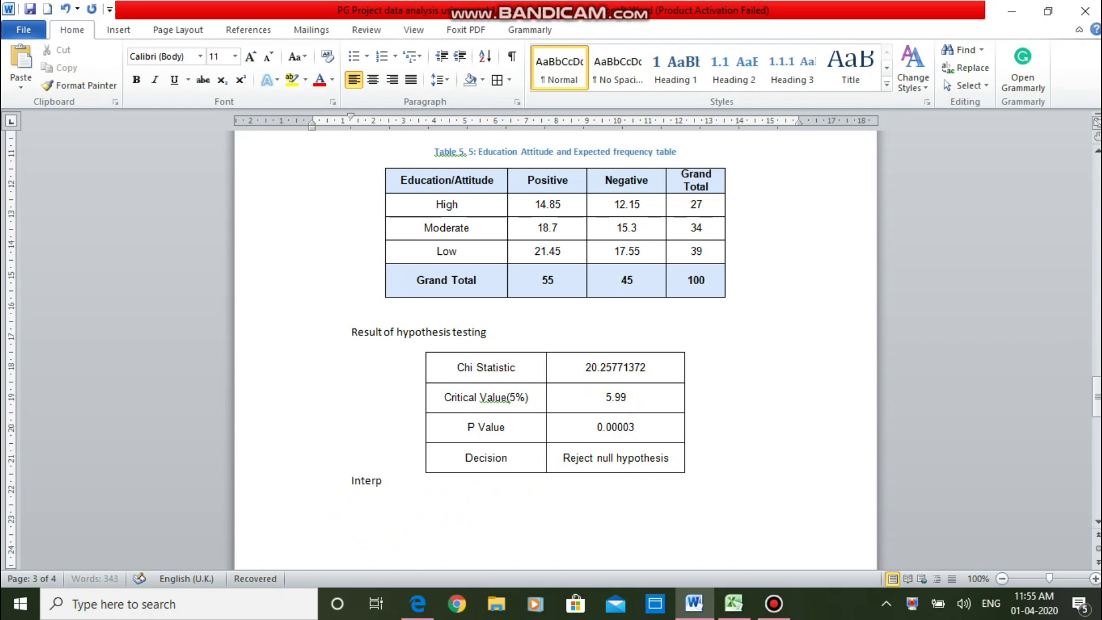
type("retation")
key("Return")
type("There is sign")
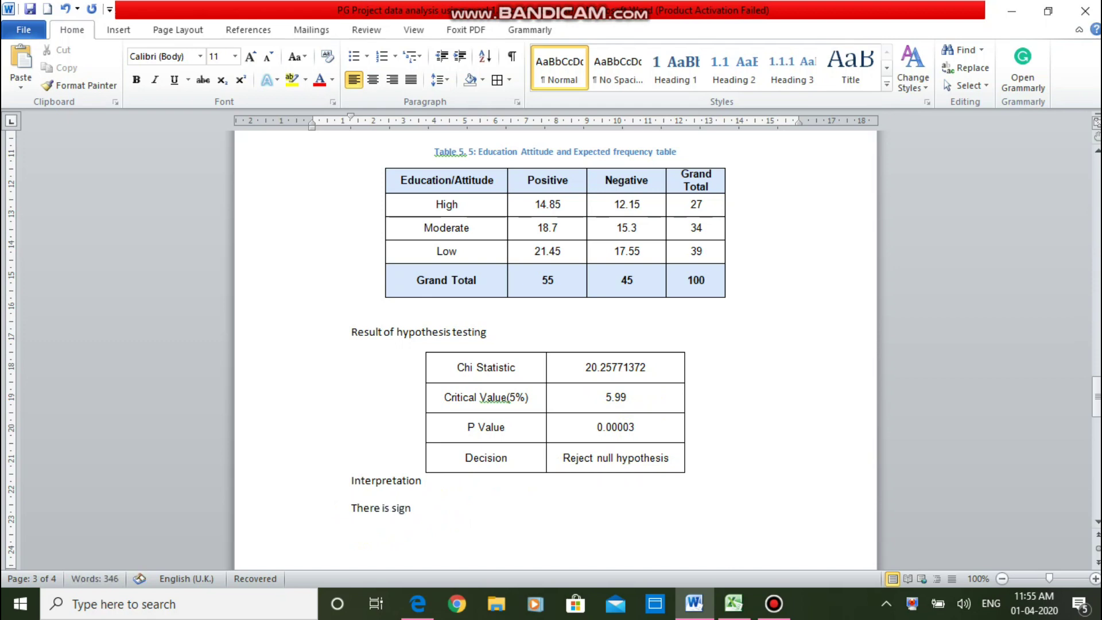
type("ificant association bet")
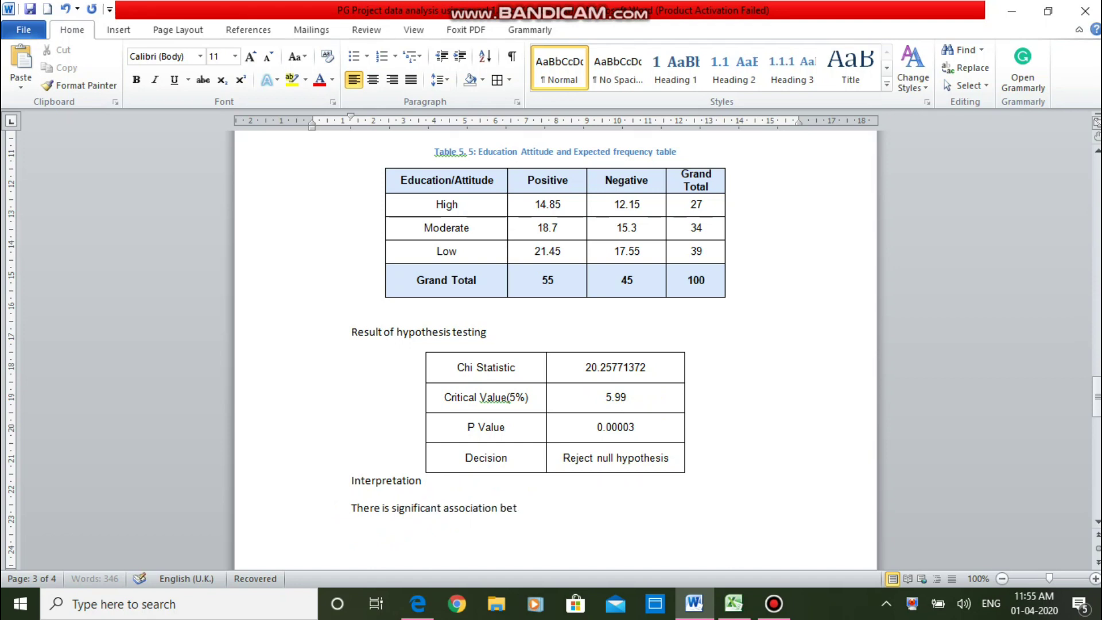
type("ween the educational le")
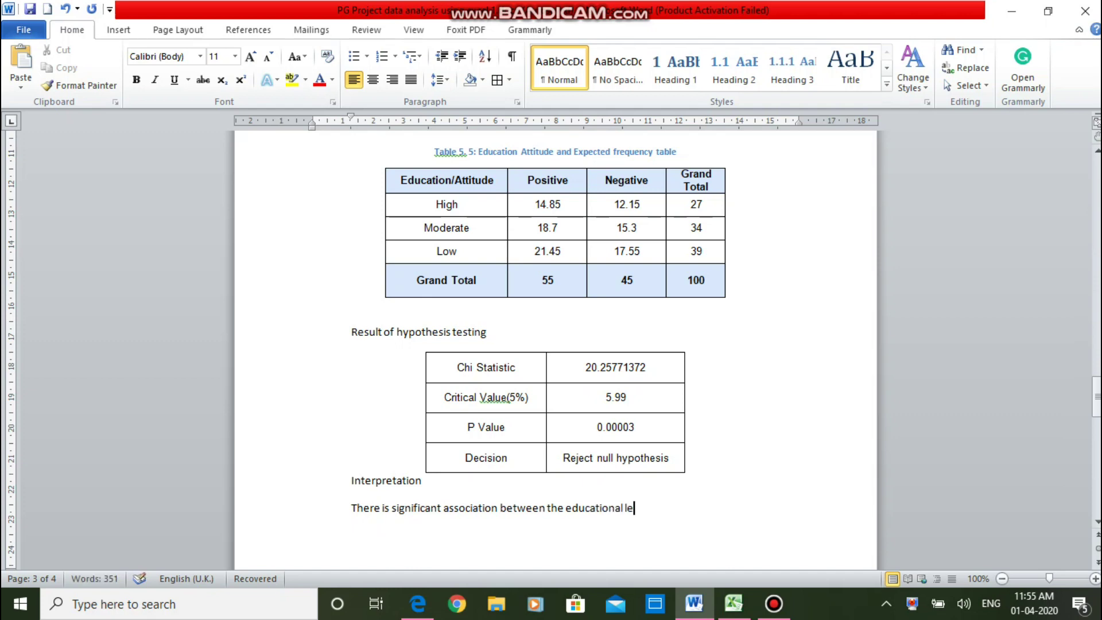
type("vel of th r")
key("BackSpace")
key("BackSpace")
type("e respondents and")
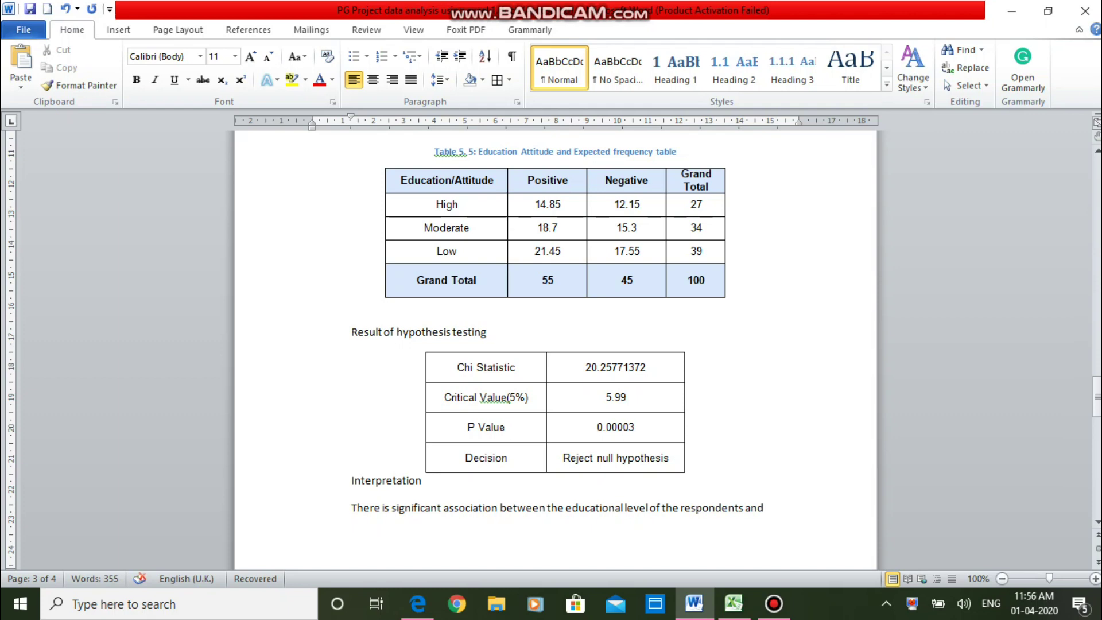
type(" their attitudinal state.")
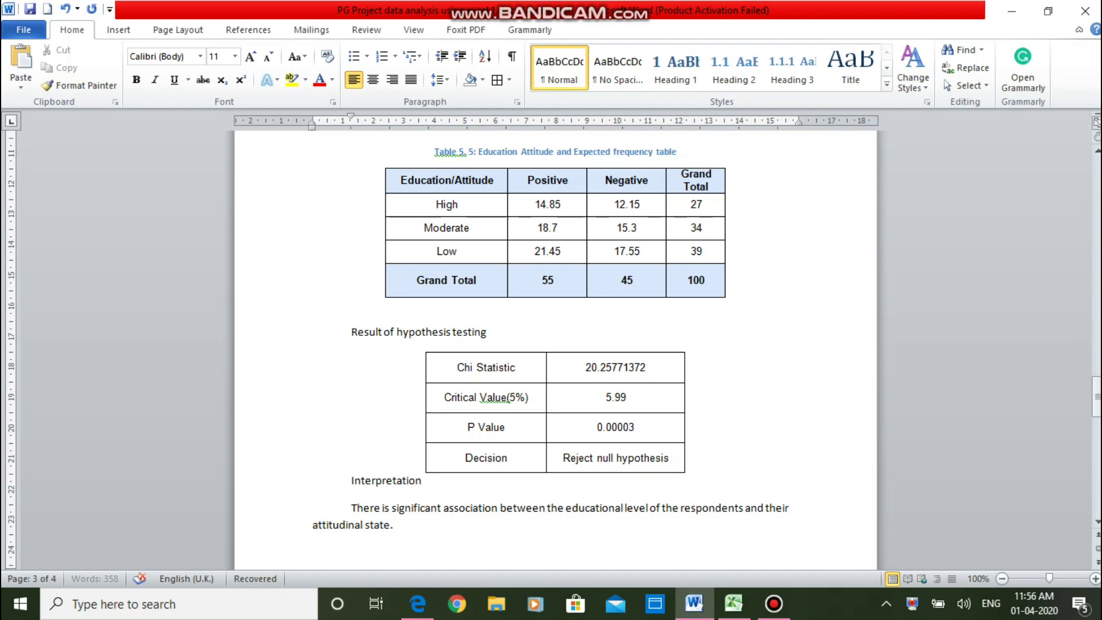
key("Return")
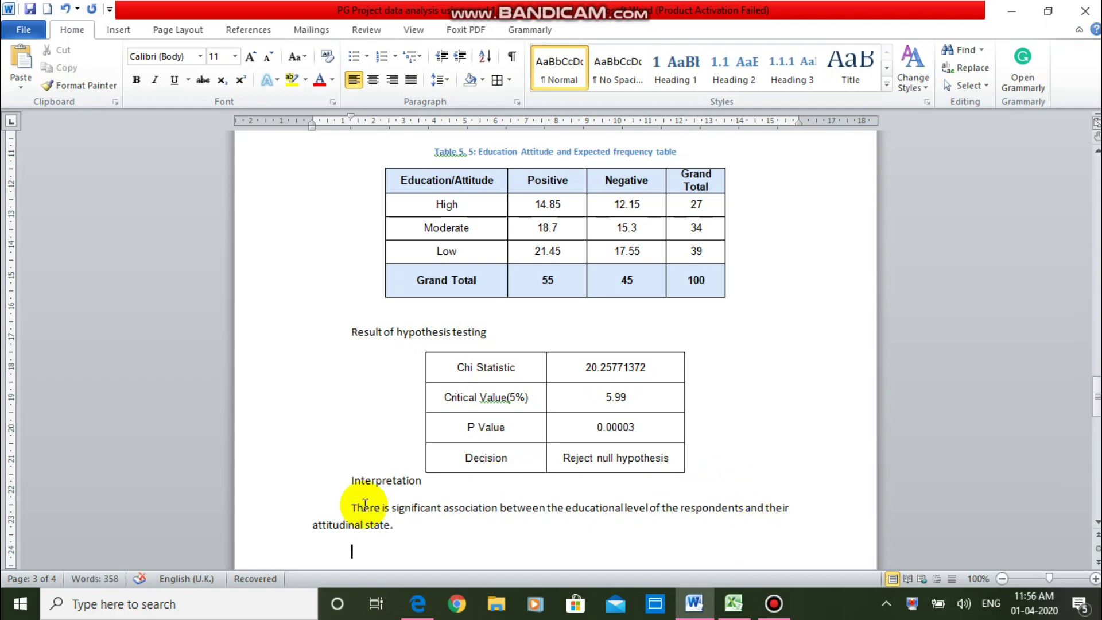